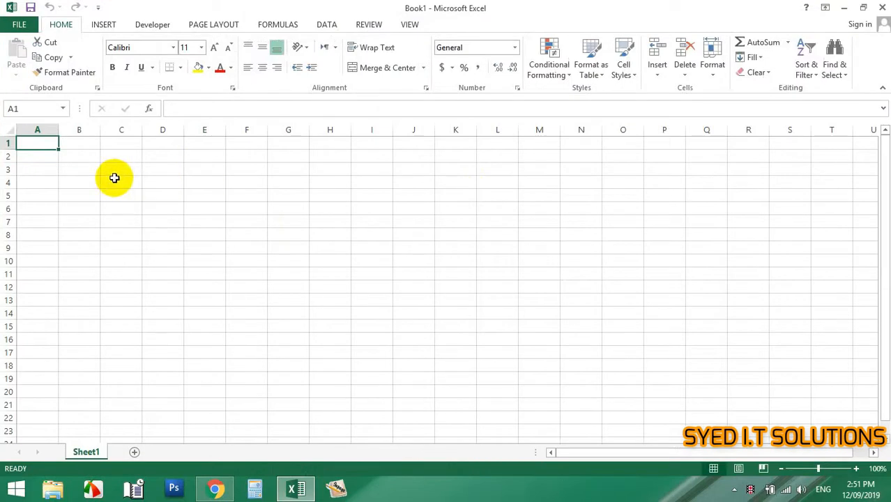
# Enter the label "Employee Name" in cell B2 and merge and center it across B2:C2.
pyautogui.moveTo(79, 157); pyautogui.dragTo(80, 170)
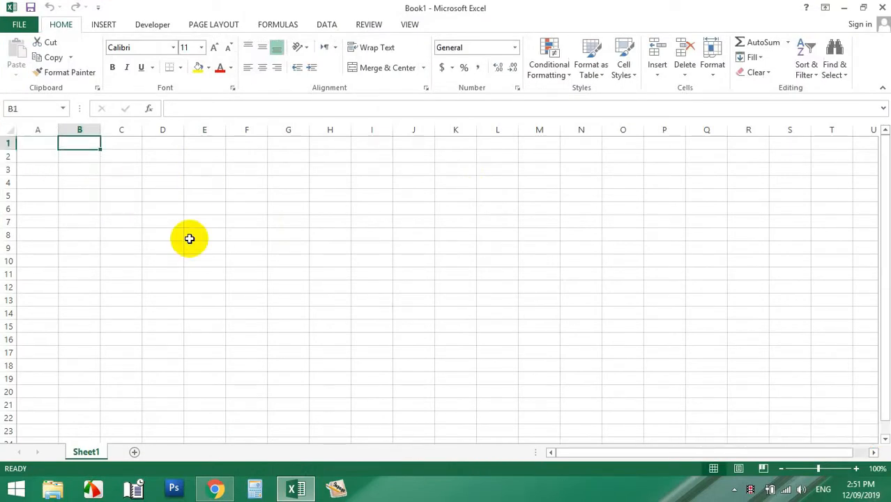
pyautogui.write('Emao')
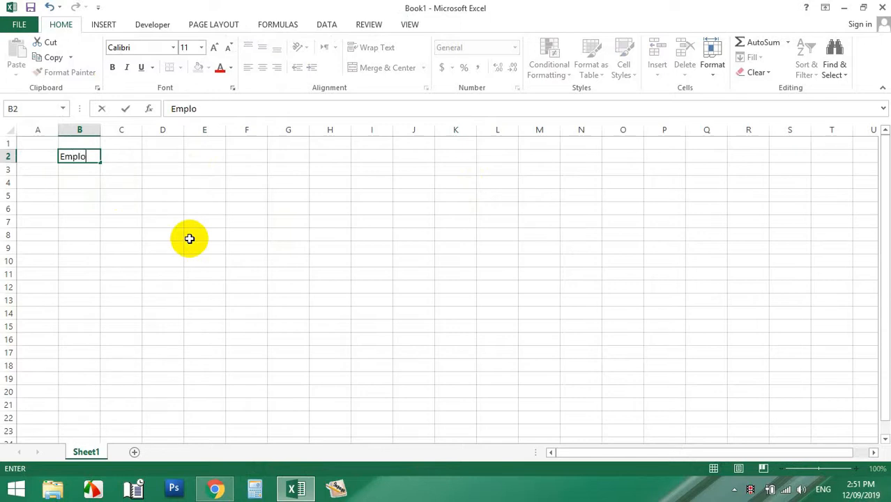
pyautogui.write('yee Name')
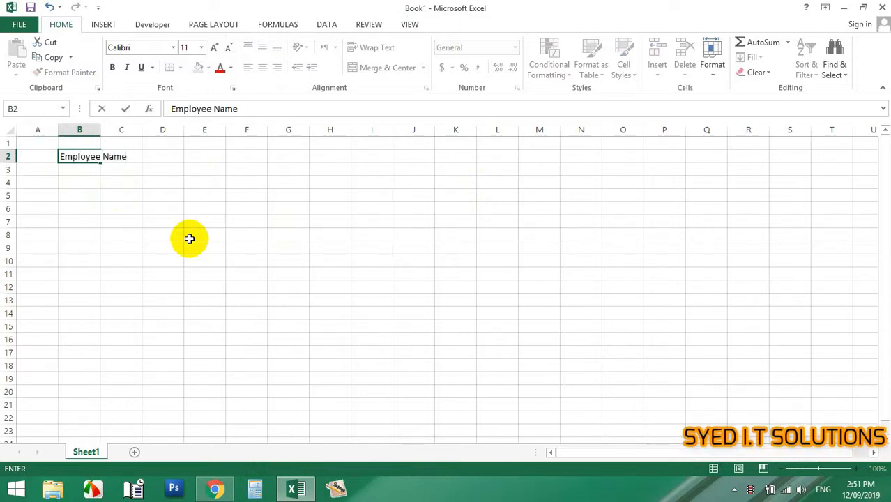
pyautogui.click(189, 238)
pyautogui.click(109, 158)
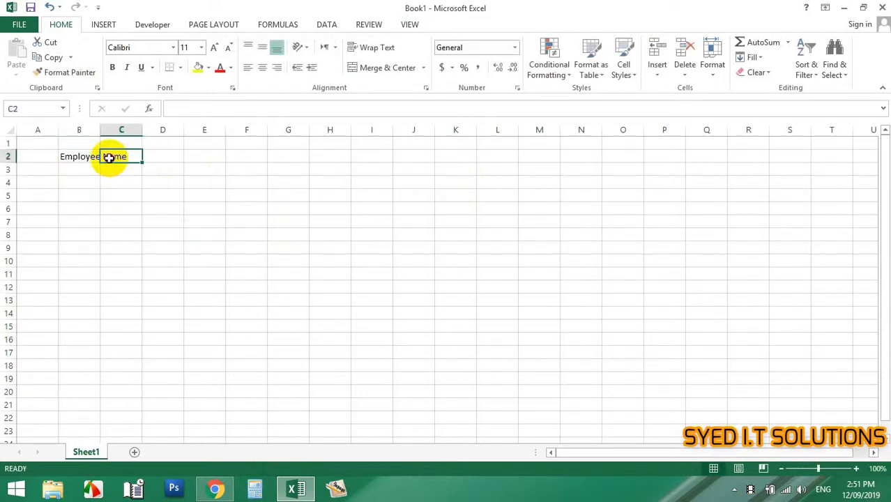
pyautogui.click(385, 68)
# Merge and center cells D2:F2 and give the merged cell a bottom border.
pyautogui.moveTo(164, 157); pyautogui.dragTo(247, 156)
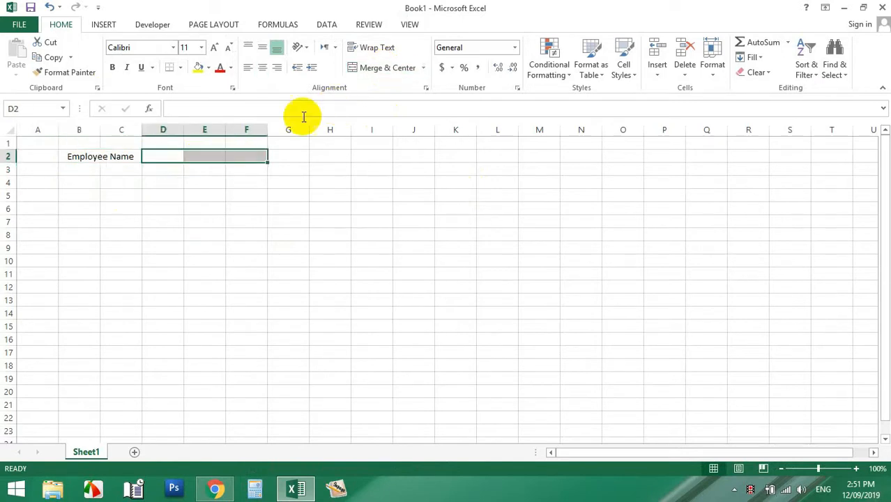
pyautogui.click(358, 67)
pyautogui.click(317, 222)
pyautogui.click(205, 155)
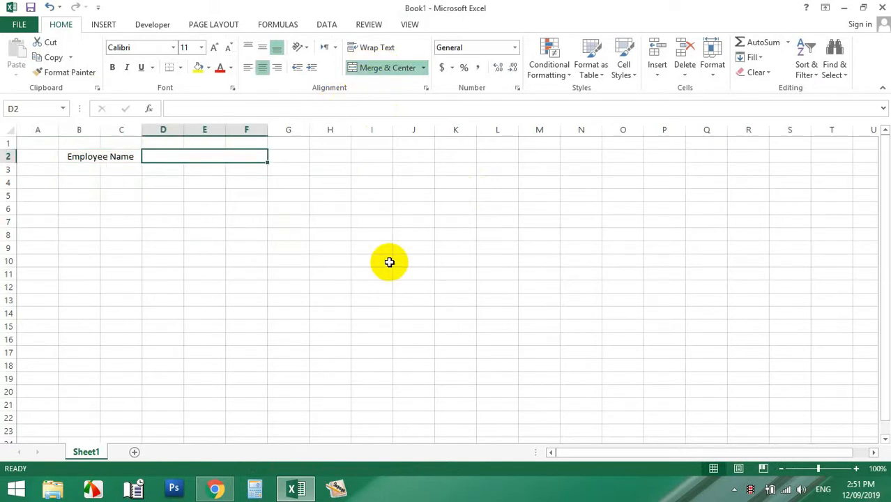
pyautogui.click(170, 66)
pyautogui.click(214, 219)
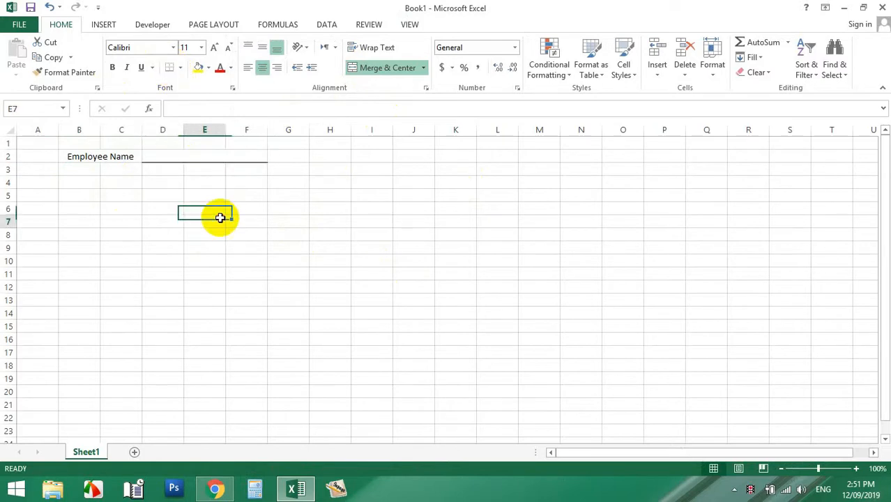
# Set the paper size to A4 and select the first page's area, A1:I50, to check its extent.
pyautogui.click(161, 157)
pyautogui.click(122, 169)
pyautogui.click(125, 157)
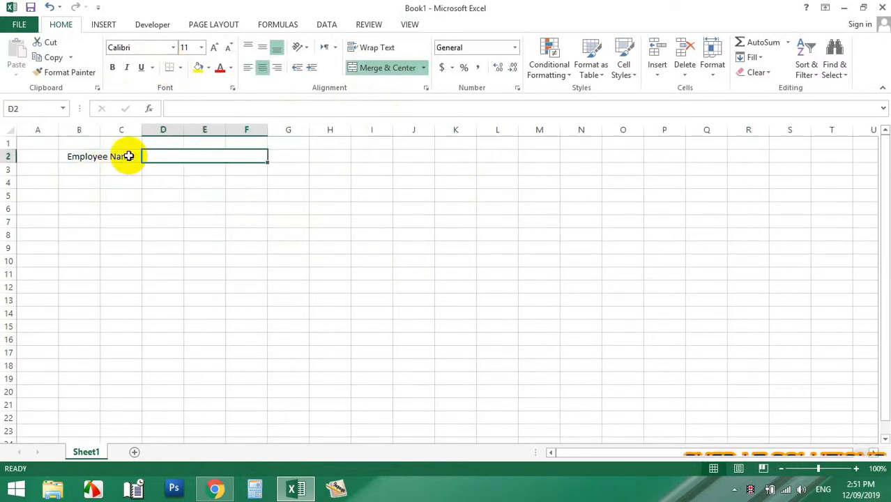
pyautogui.click(213, 24)
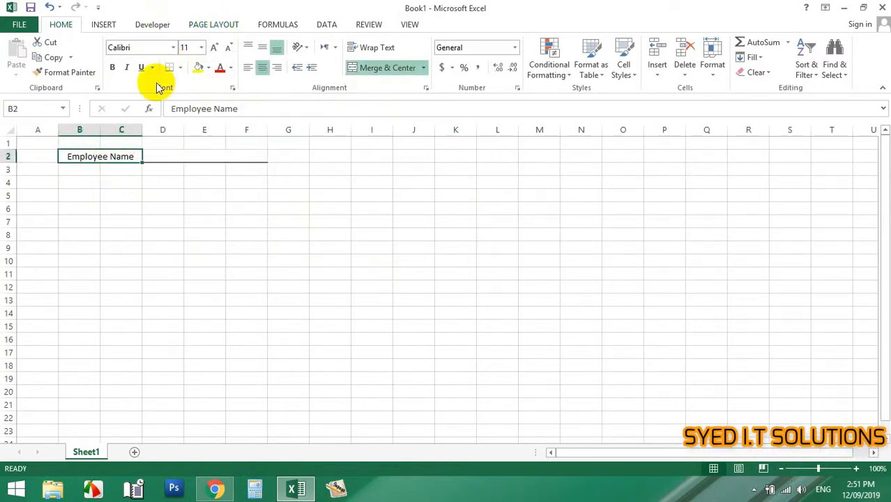
pyautogui.click(174, 80)
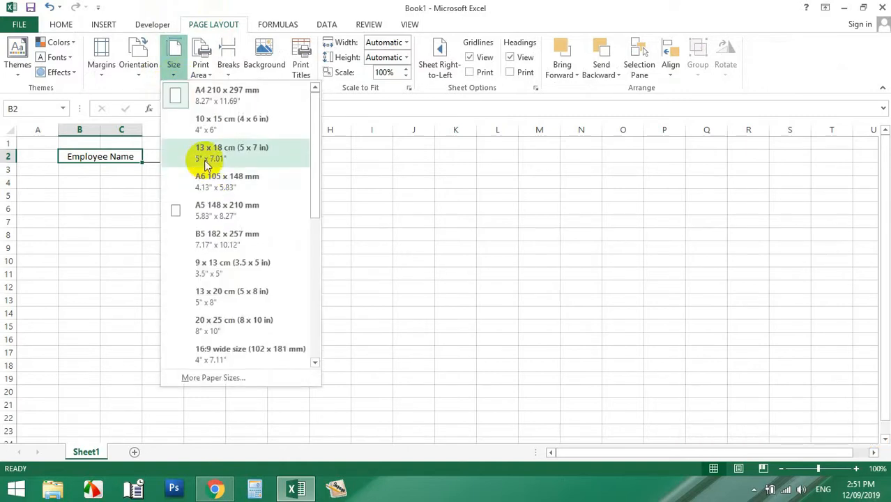
pyautogui.click(221, 95)
pyautogui.click(299, 305)
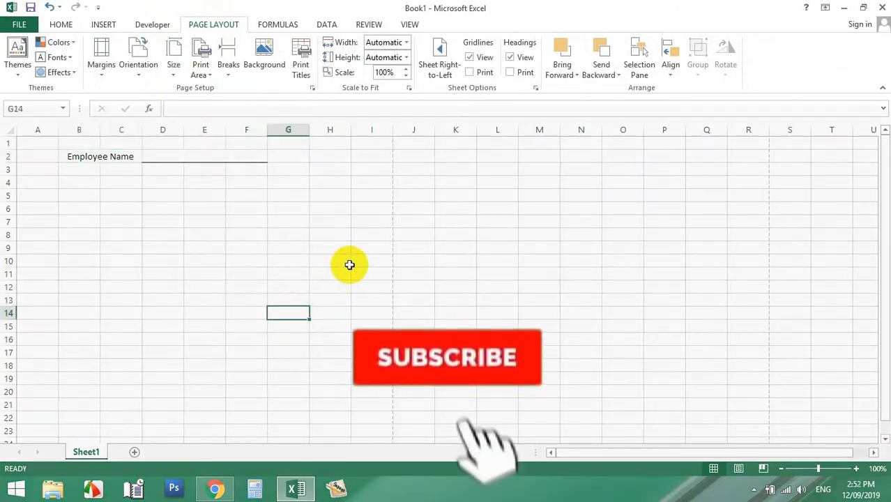
pyautogui.scroll(-3, 357, 324)
pyautogui.scroll(-7, 356, 324)
pyautogui.moveTo(372, 392); pyautogui.dragTo(16, 60)
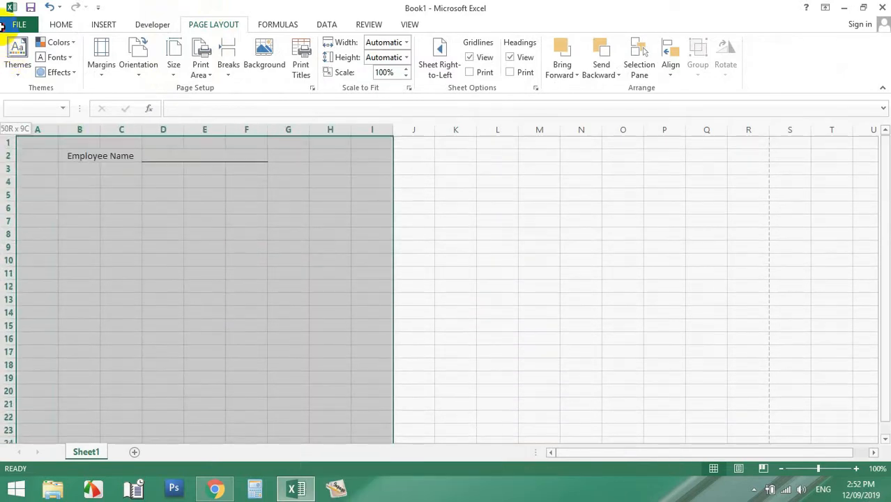
pyautogui.click(168, 232)
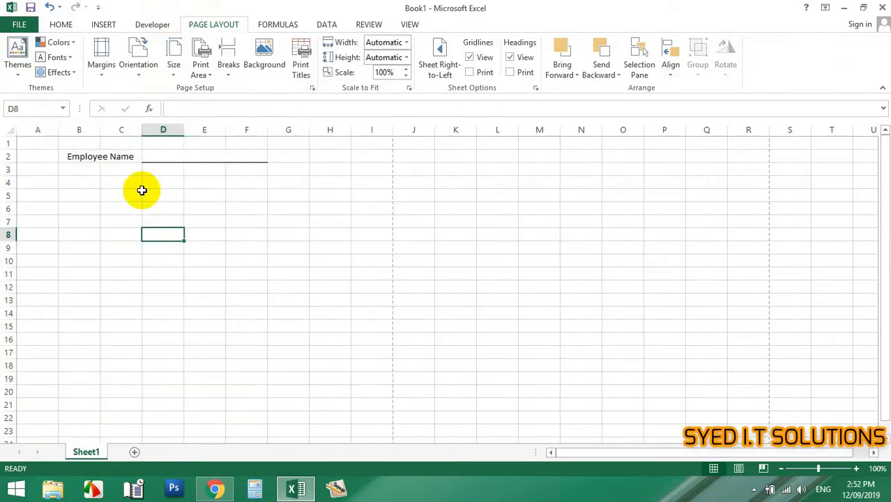
# Unmerge cells D2:F2 and remove their border.
pyautogui.click(121, 160)
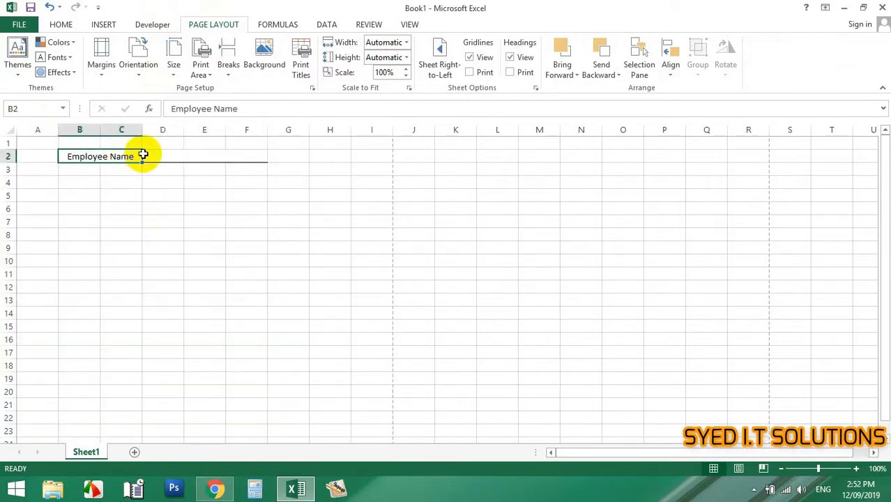
pyautogui.click(61, 25)
pyautogui.moveTo(162, 156); pyautogui.dragTo(230, 159)
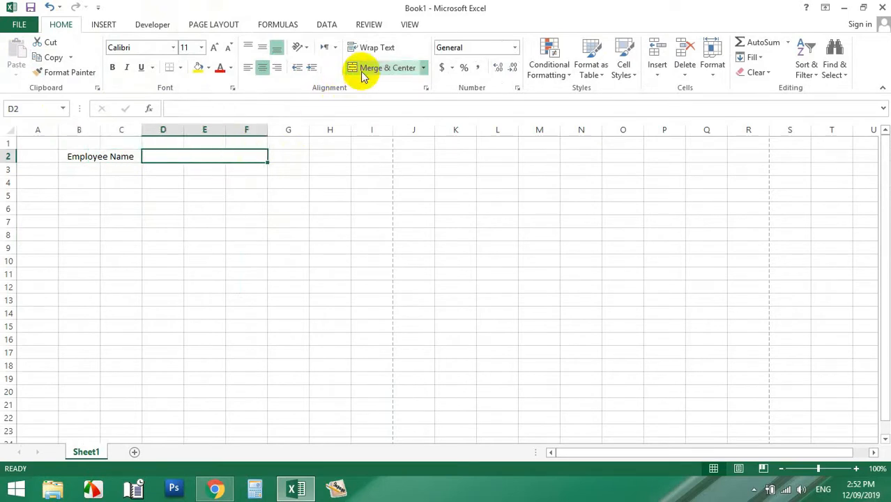
pyautogui.click(181, 69)
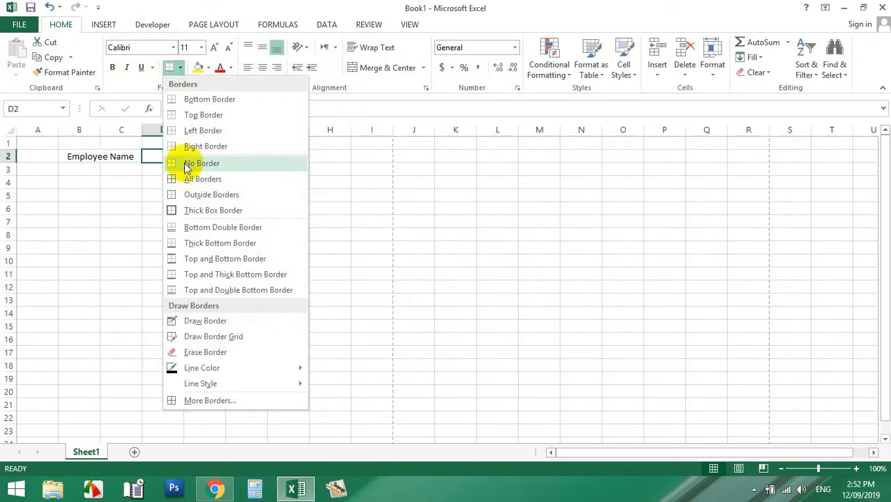
pyautogui.click(187, 165)
pyautogui.click(148, 231)
# Move the Employee Name label to cell A2 and merge and center it across A2:B2.
pyautogui.click(109, 158)
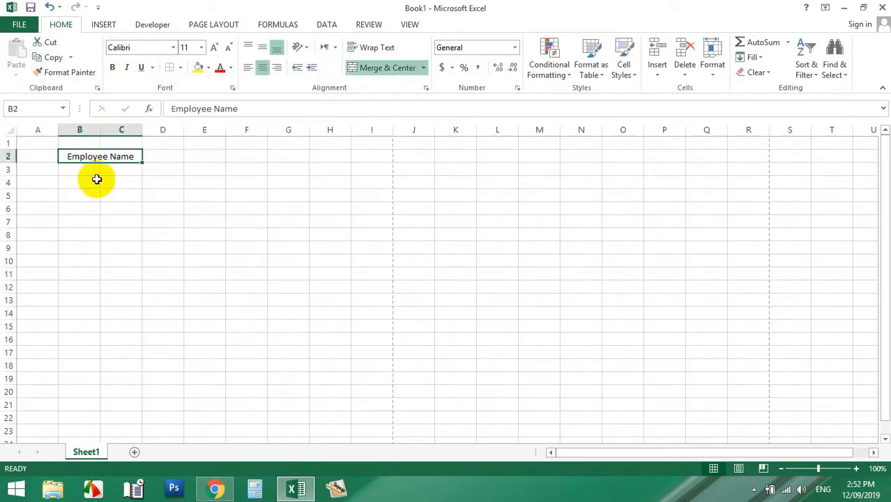
pyautogui.click(380, 67)
pyautogui.click(73, 158)
pyautogui.hotkey('ctrl', 'x')
pyautogui.click(33, 155)
pyautogui.hotkey('ctrl', 'v')
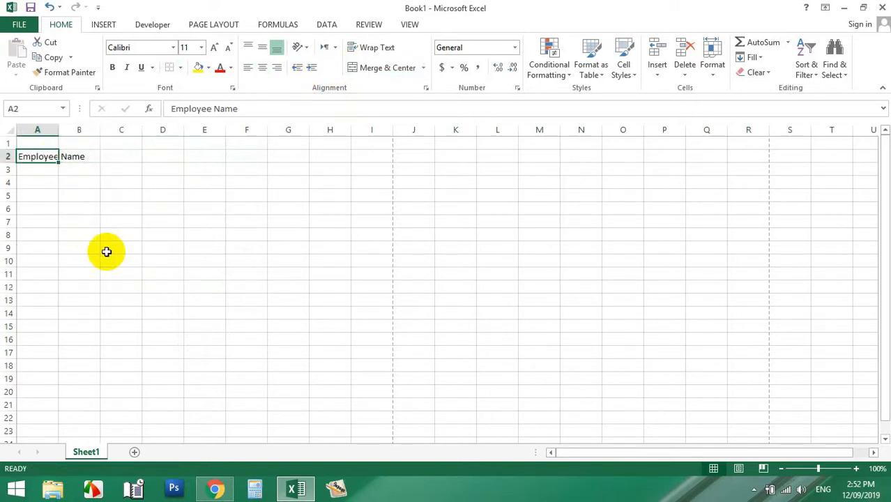
pyautogui.moveTo(78, 157); pyautogui.dragTo(42, 157)
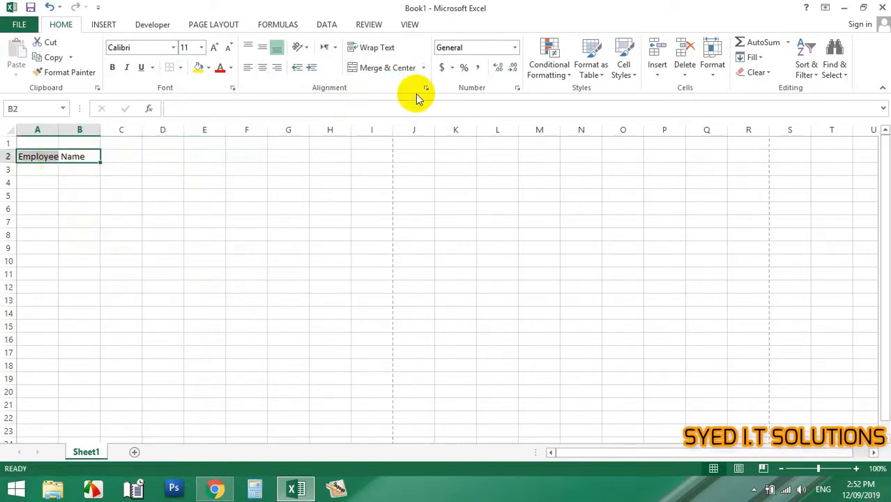
pyautogui.click(387, 73)
# Merge and center cells C2:E2 and add a bottom border as the employee name line.
pyautogui.moveTo(135, 155); pyautogui.dragTo(173, 157)
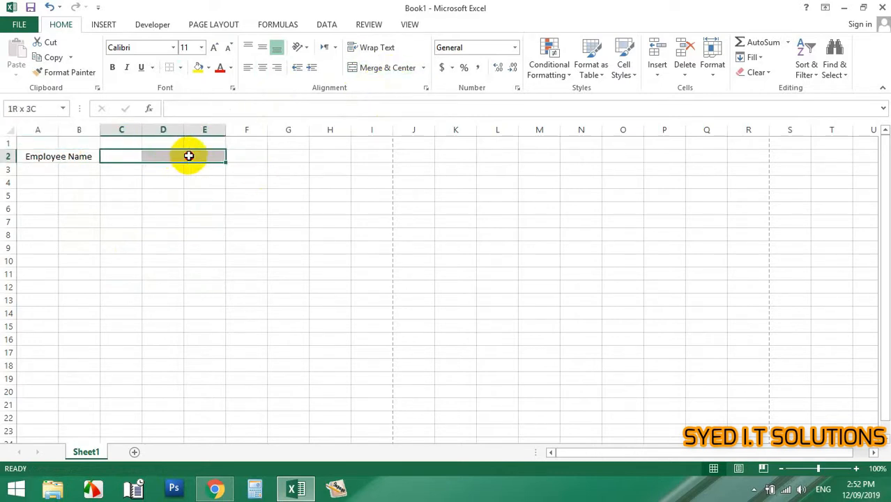
pyautogui.click(394, 67)
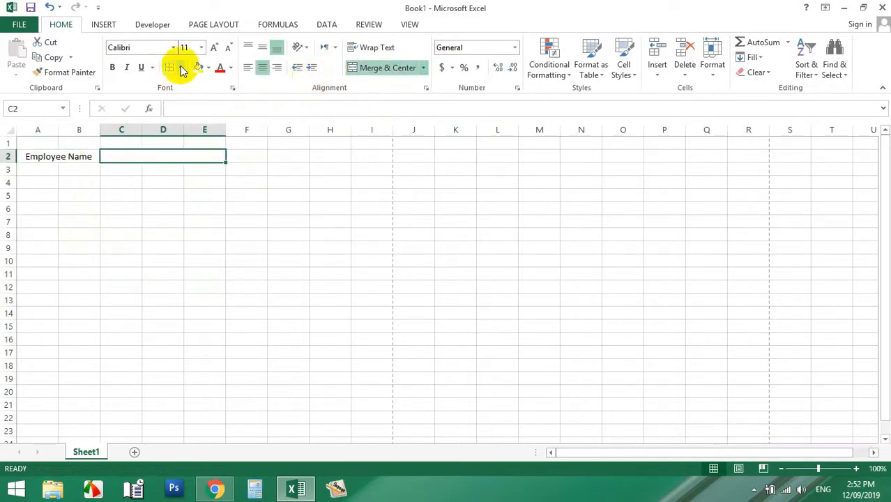
pyautogui.click(181, 70)
pyautogui.click(191, 95)
pyautogui.click(315, 244)
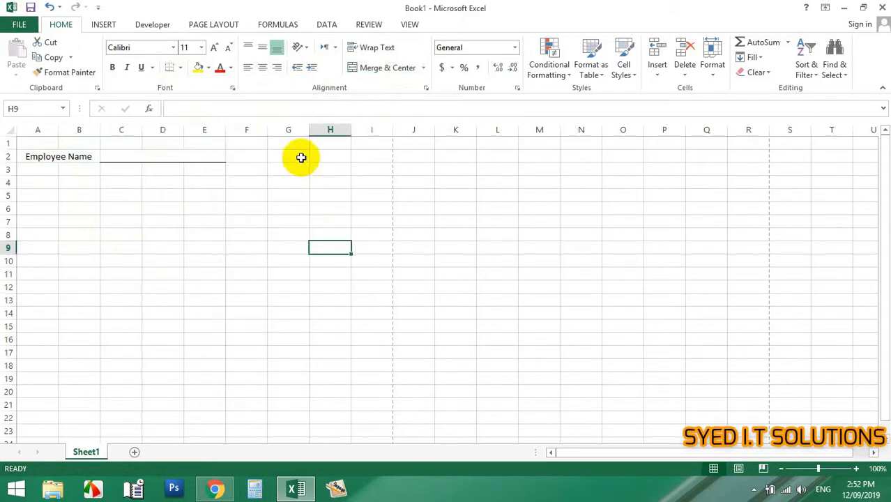
# Enter the labels "Month" in cell G2 and "Date" in cell G3.
pyautogui.click(301, 158)
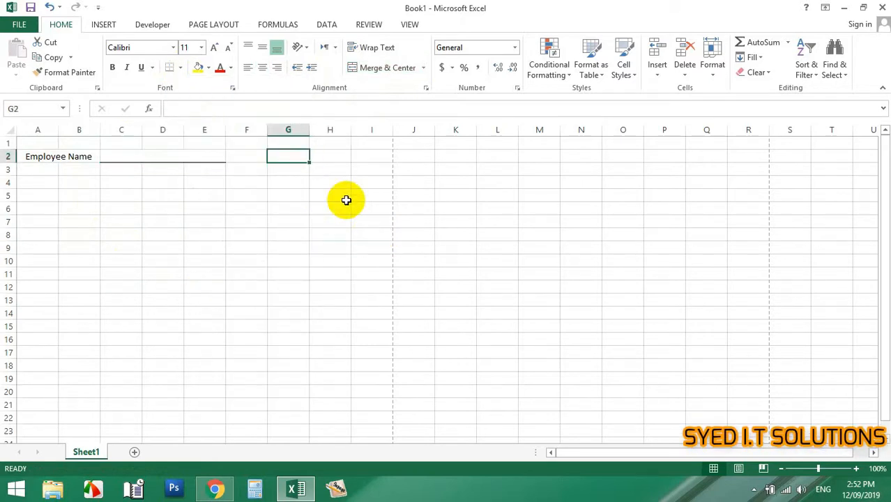
pyautogui.write('M')
pyautogui.press('BackSpace')
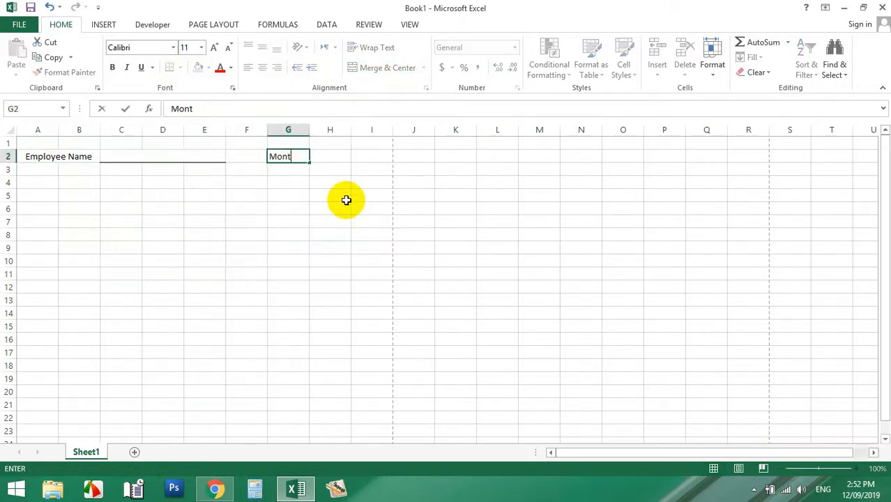
pyautogui.press('Return')
pyautogui.write('Date')
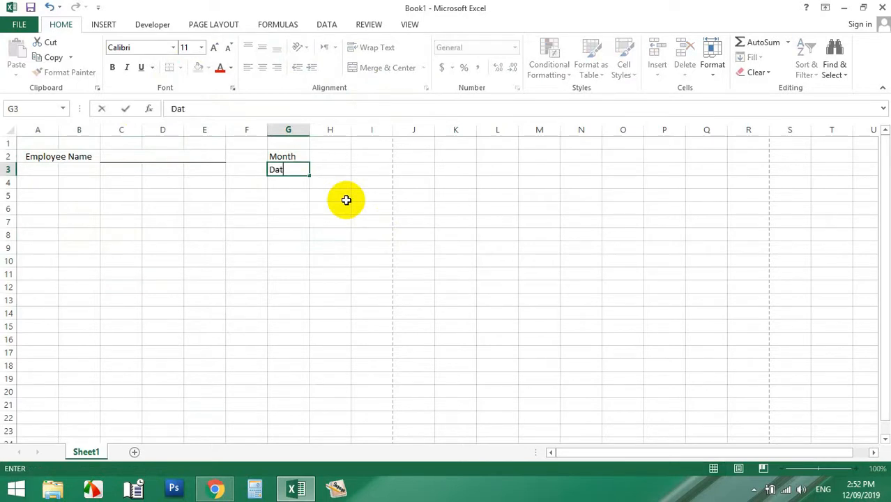
pyautogui.press('Tab')
# Merge and center cells H3:I3 and H2:I2 as the value fields for Date and Month.
pyautogui.hotkey('shift', 'Right')
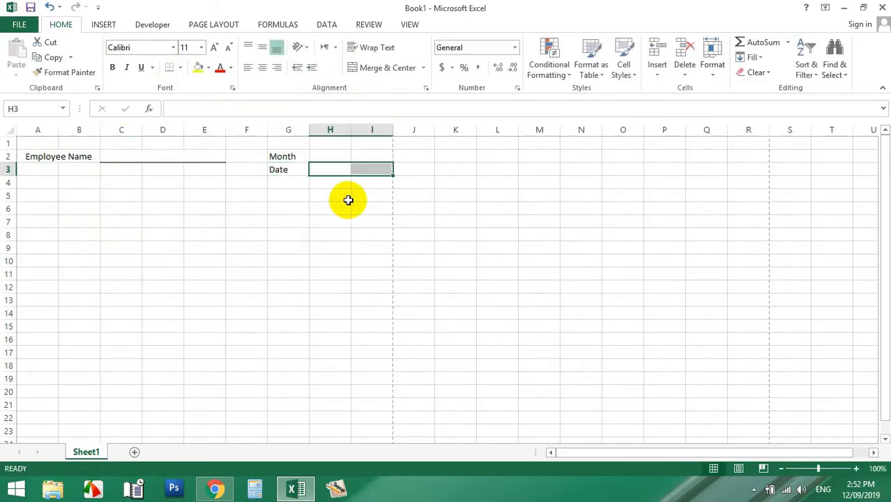
pyautogui.click(376, 69)
pyautogui.moveTo(338, 157); pyautogui.dragTo(368, 155)
pyautogui.click(374, 67)
# Enter the formula =TODAY() in the merged Date field H3:I3.
pyautogui.click(368, 171)
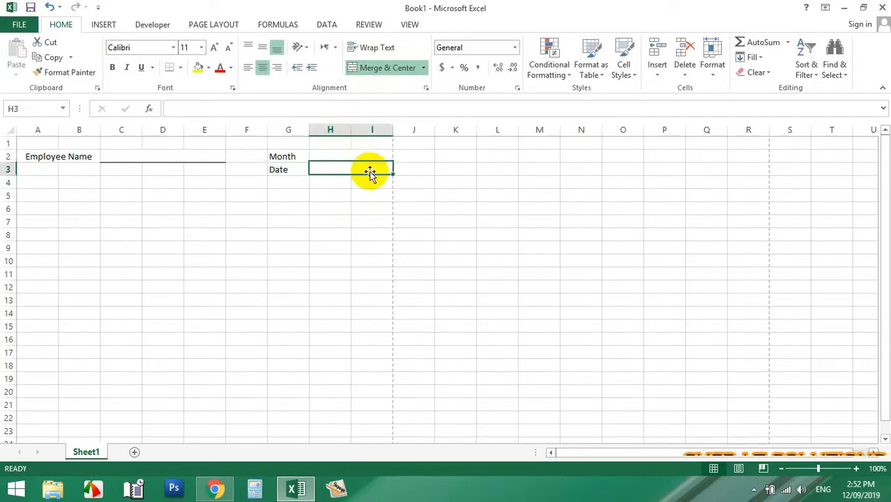
pyautogui.write('=toda')
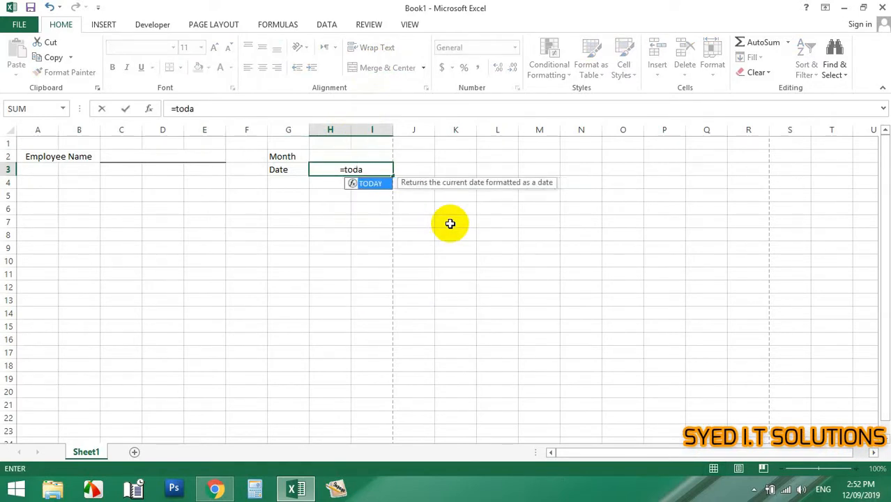
pyautogui.press('Tab')
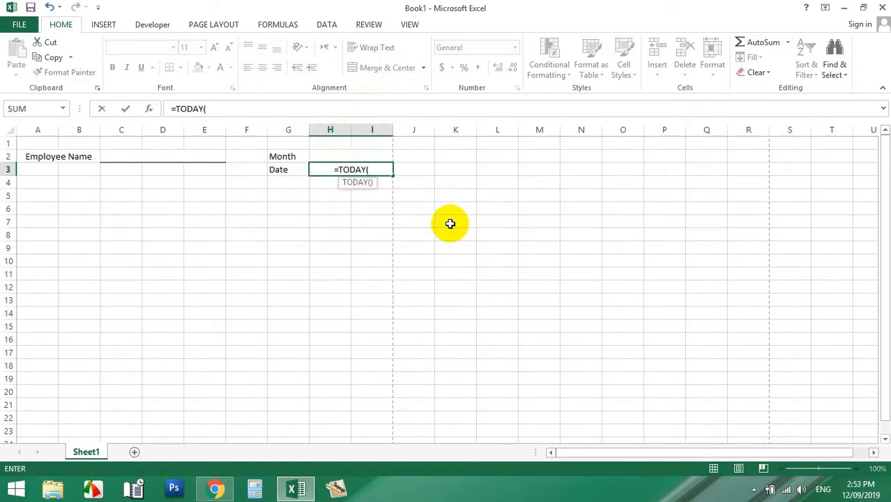
pyautogui.press('Return')
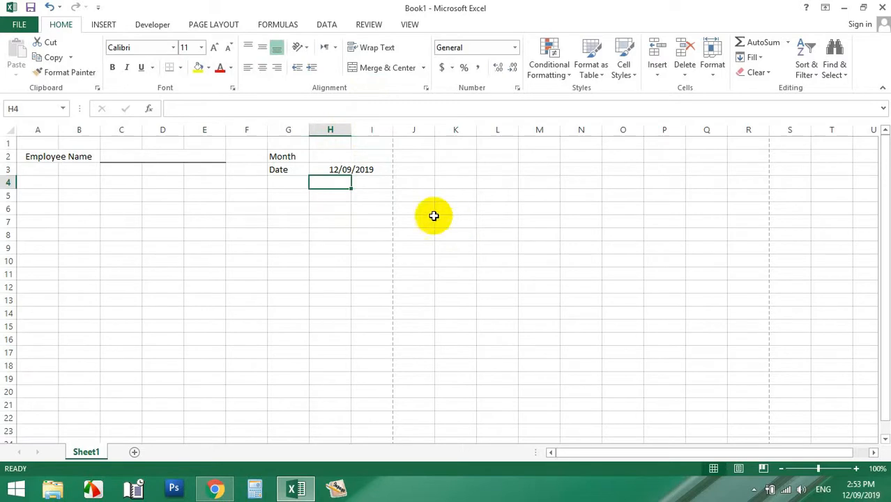
pyautogui.click(378, 168)
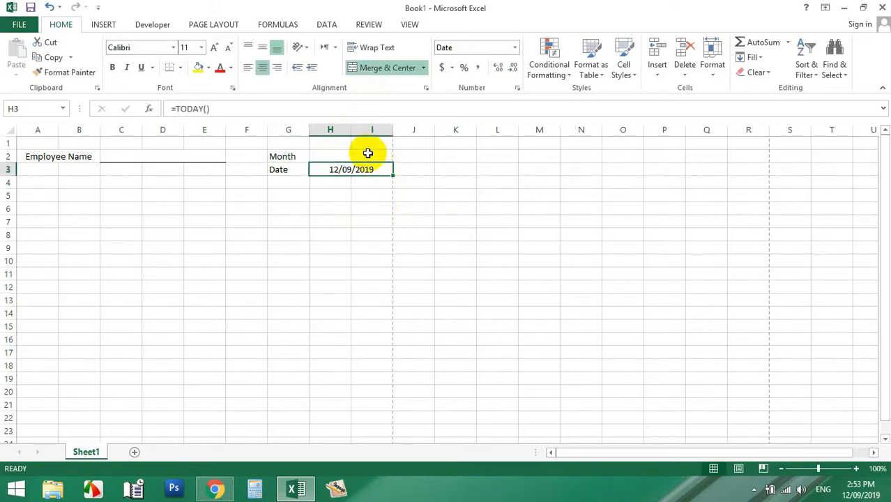
pyautogui.write('=')
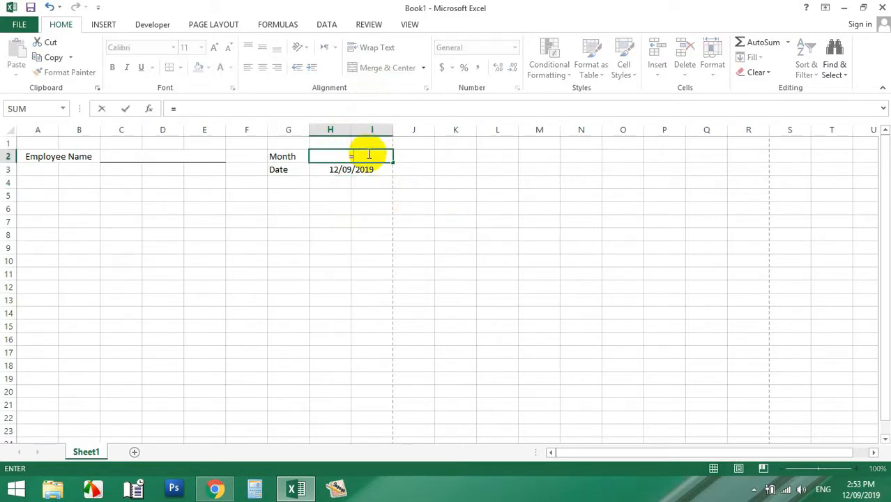
pyautogui.write('to')
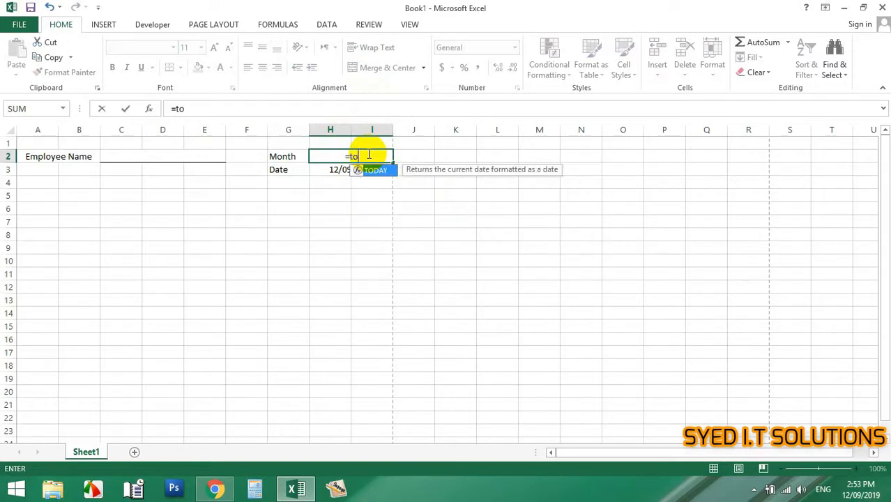
pyautogui.press('Return')
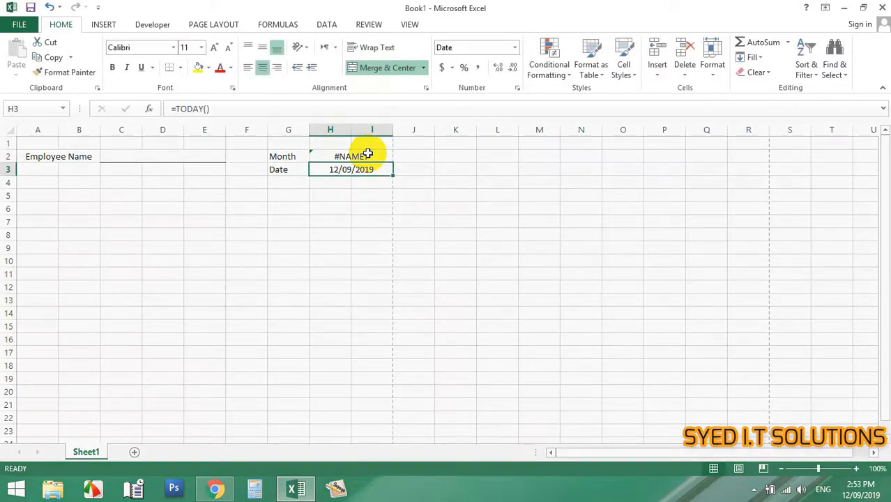
# Enter the formula =TODAY() in the merged Month field H2:I2.
pyautogui.click(367, 154)
pyautogui.write('=to')
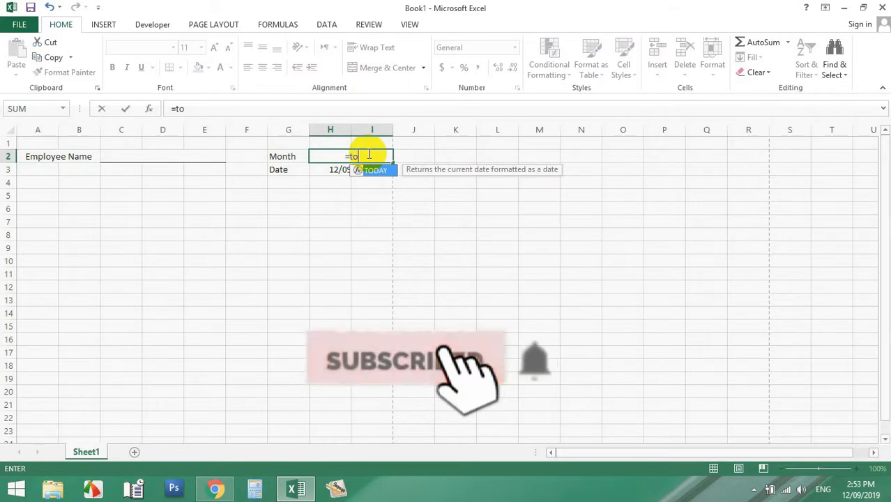
pyautogui.press('Tab')
pyautogui.press('Return')
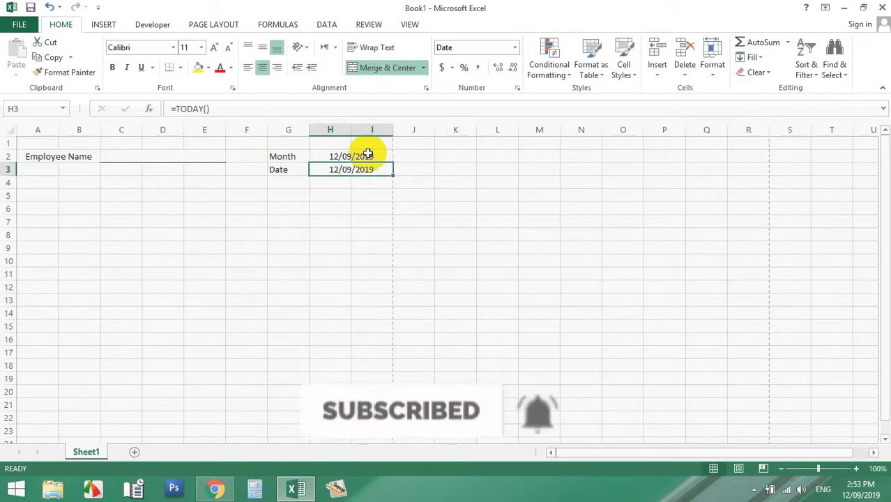
# Try formatting the Month field H2:I2 with the date type M.
pyautogui.rightClick(367, 154)
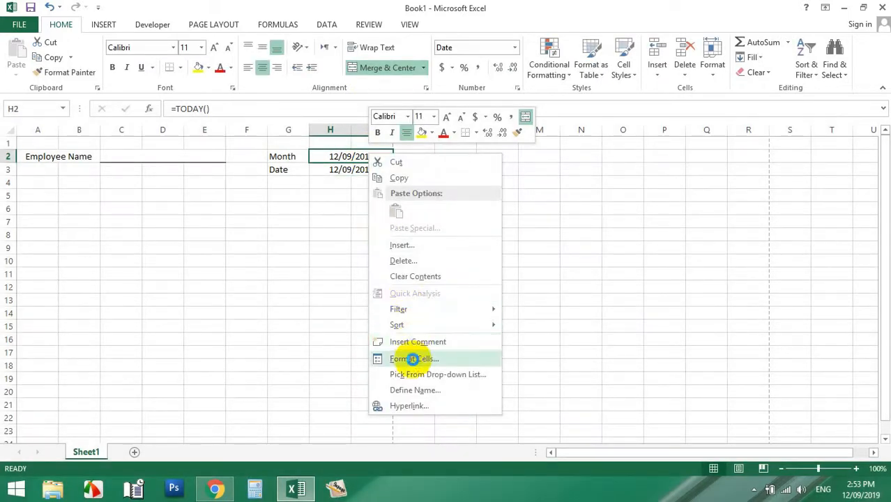
pyautogui.click(407, 359)
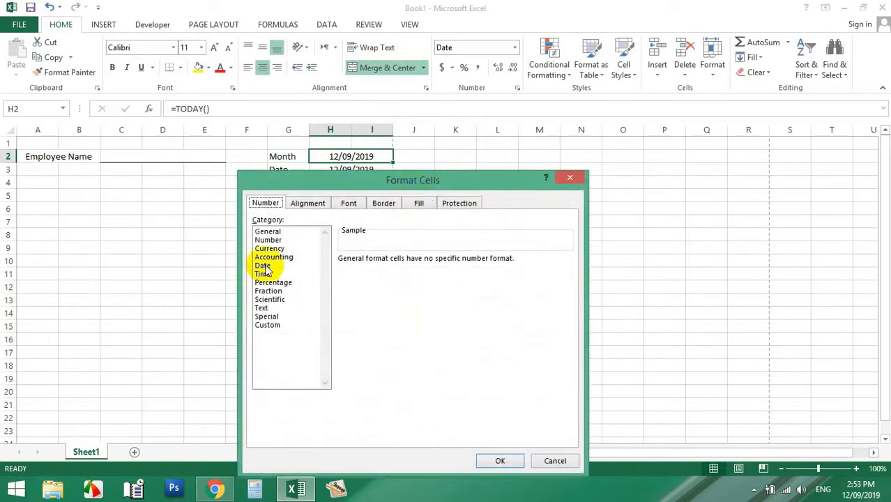
pyautogui.moveTo(291, 182); pyautogui.dragTo(437, 113)
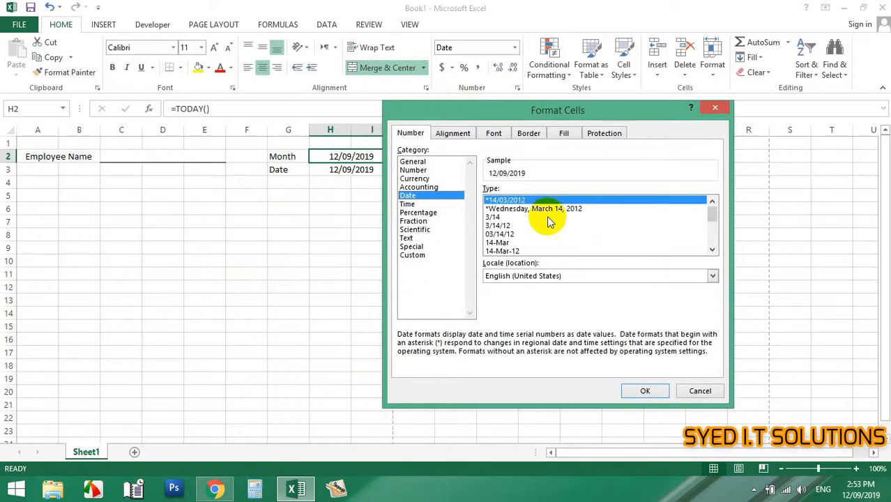
pyautogui.click(516, 234)
pyautogui.scroll(-2, 516, 240)
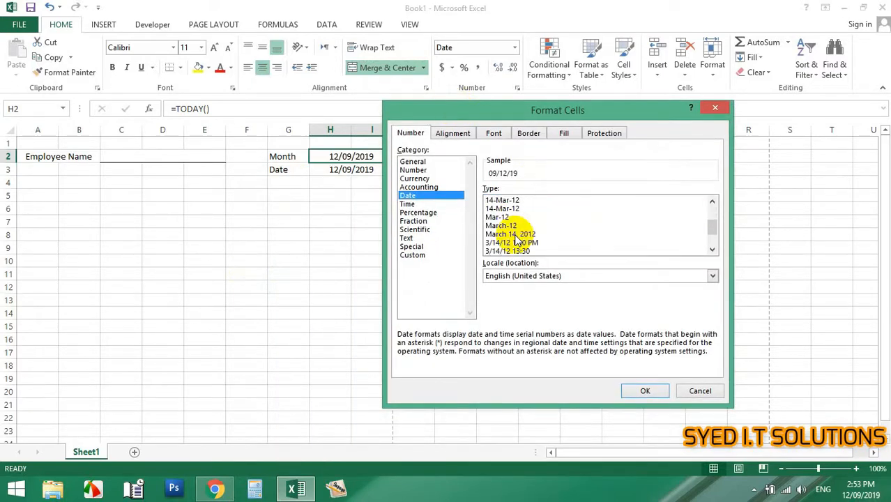
pyautogui.scroll(3, 516, 240)
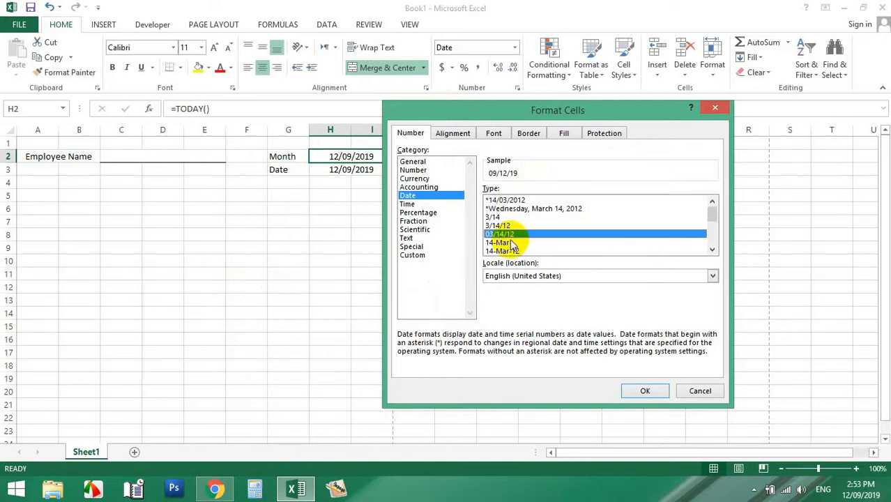
pyautogui.scroll(-2, 516, 240)
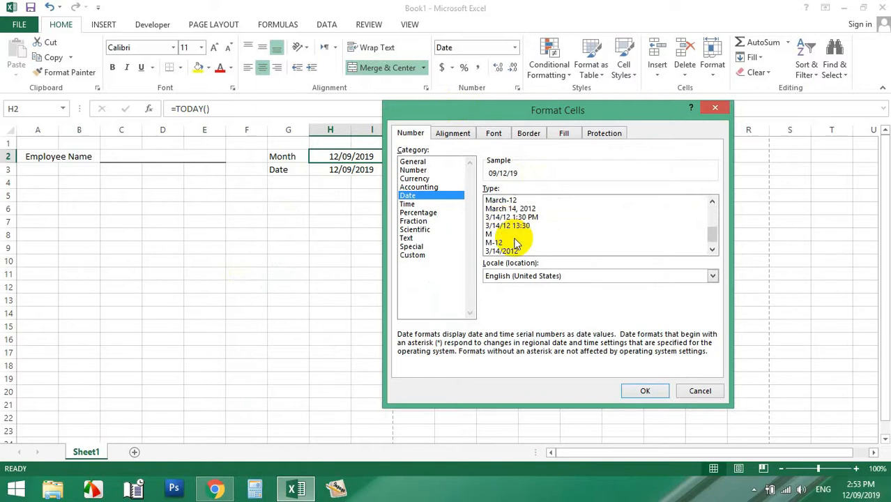
pyautogui.click(498, 226)
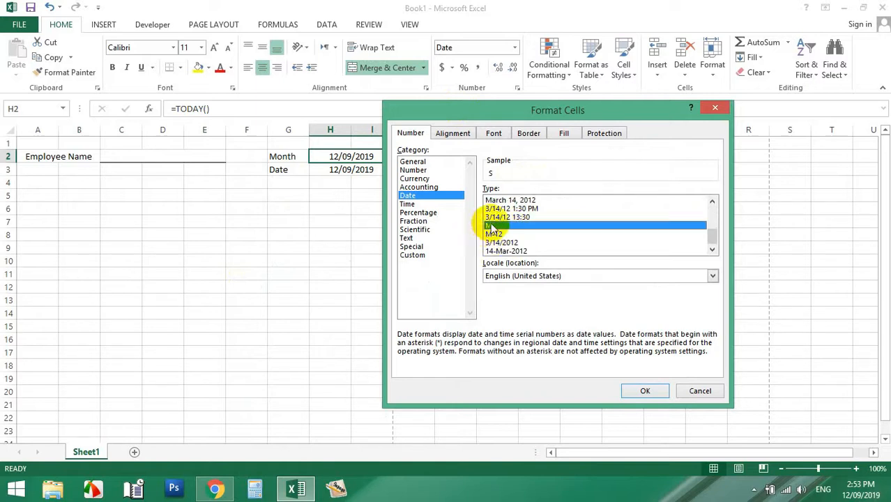
pyautogui.click(638, 387)
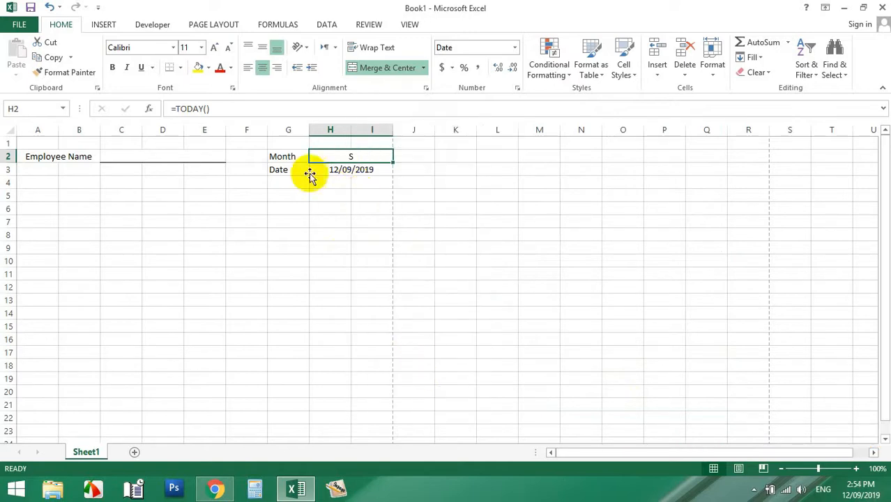
# Format the Month field H2:I2 with the English (United States) date type March-12, showing full month name and year.
pyautogui.rightClick(345, 156)
pyautogui.click(413, 359)
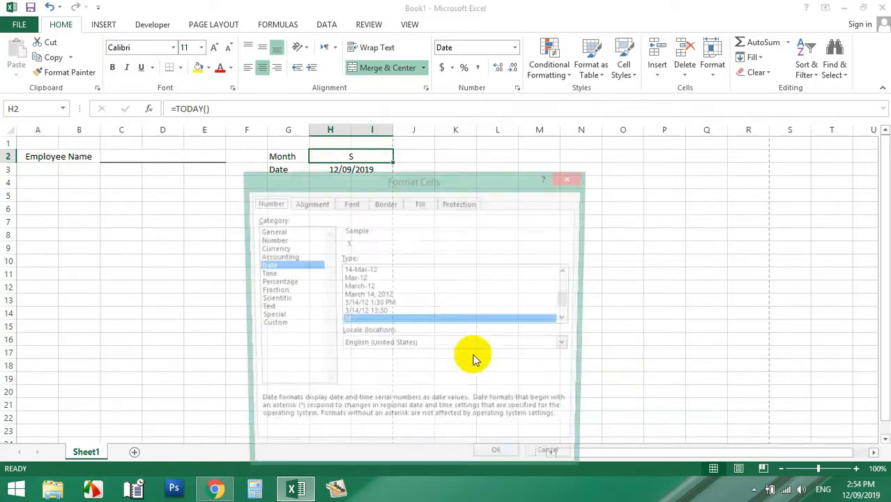
pyautogui.scroll(-1, 377, 320)
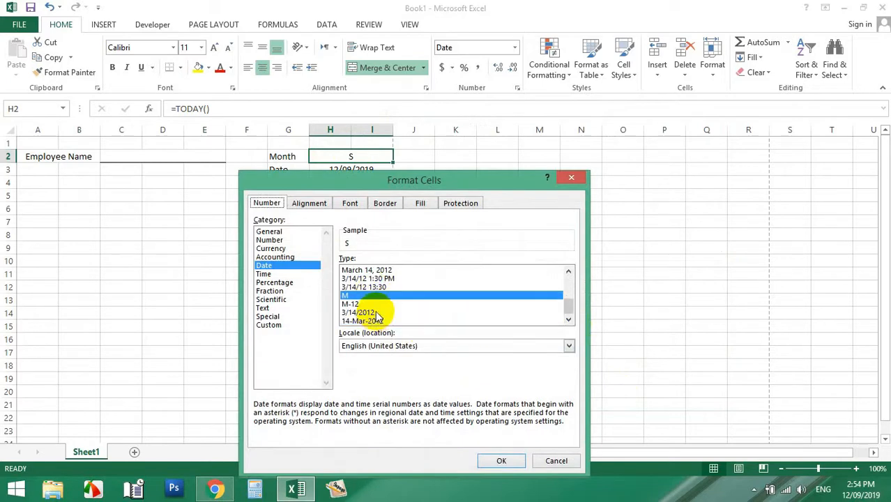
pyautogui.click(427, 347)
pyautogui.moveTo(568, 374); pyautogui.dragTo(571, 342)
pyautogui.click(432, 359)
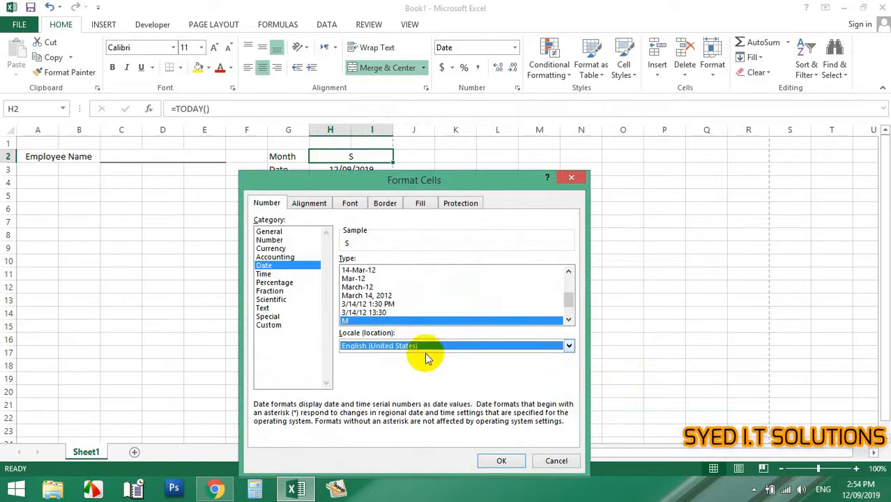
pyautogui.click(403, 304)
pyautogui.scroll(-1, 405, 311)
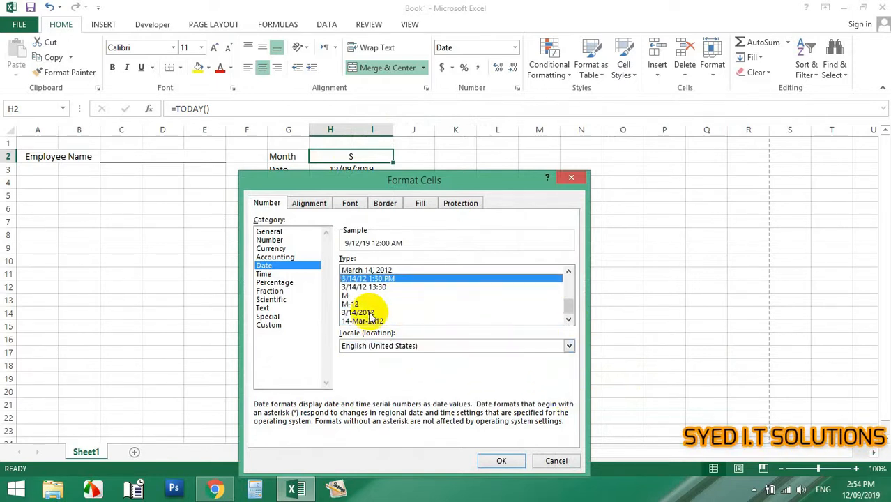
pyautogui.scroll(3, 377, 314)
pyautogui.click(381, 272)
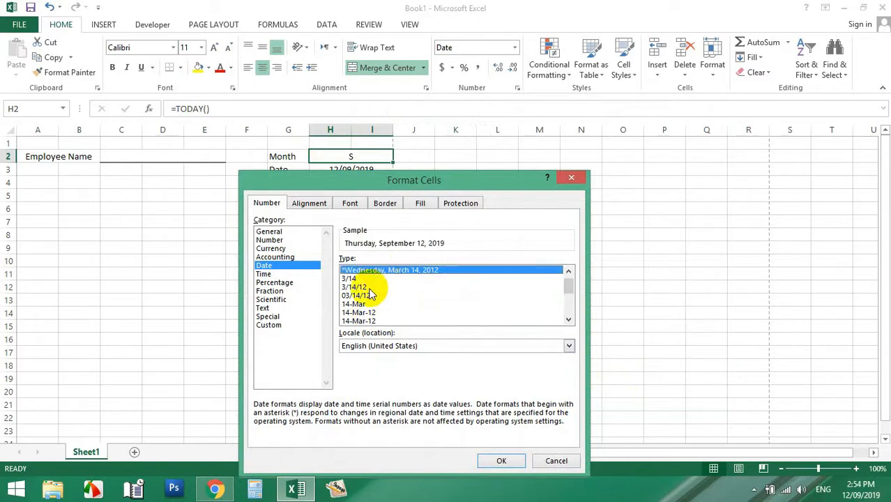
pyautogui.scroll(-1, 371, 312)
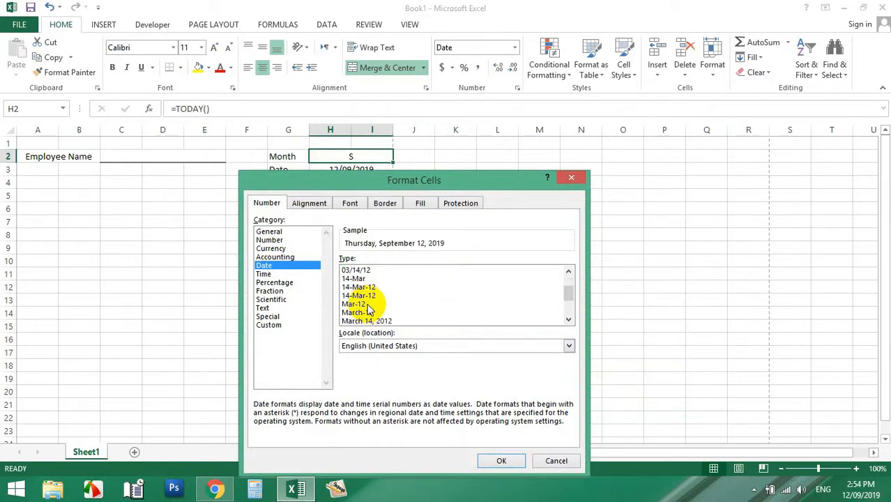
pyautogui.click(381, 313)
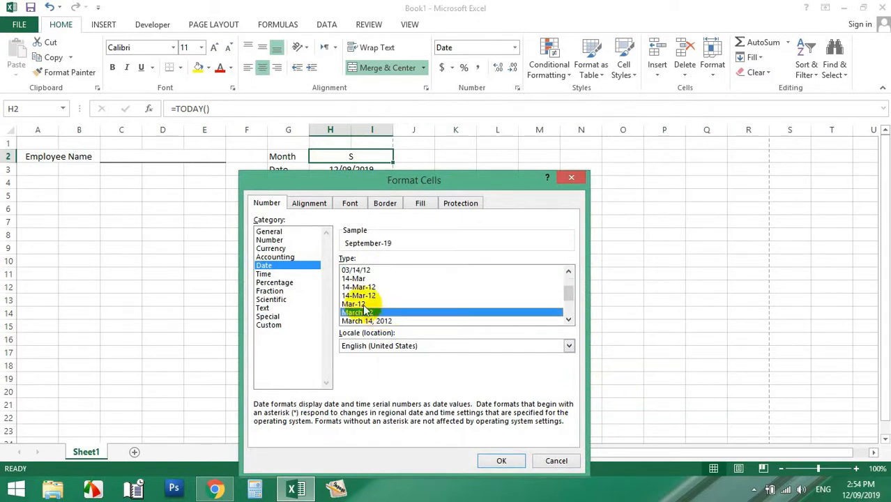
pyautogui.click(496, 462)
pyautogui.click(348, 274)
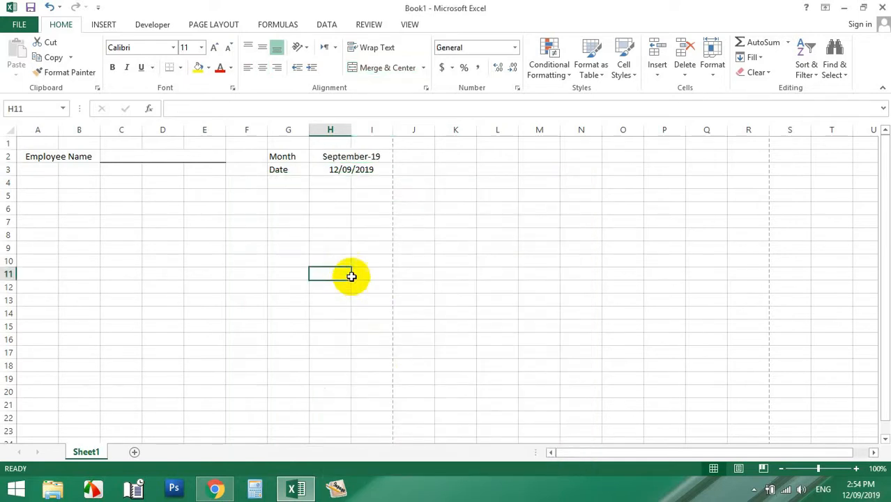
pyautogui.click(357, 155)
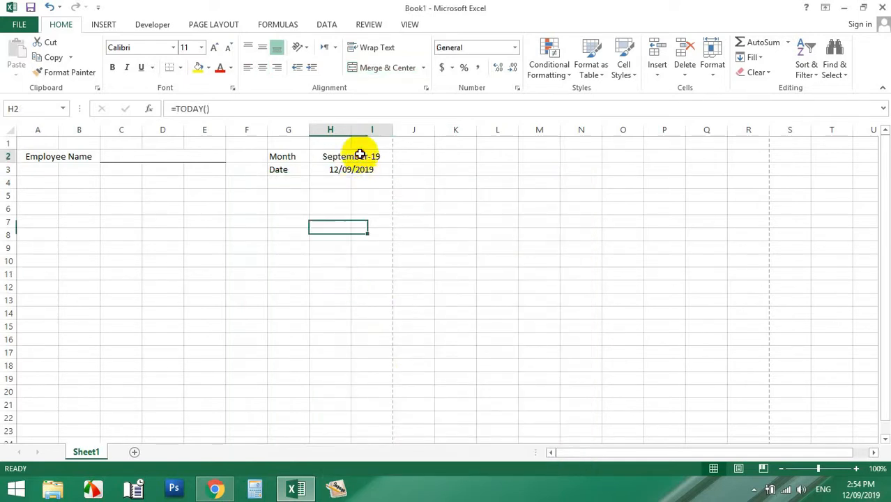
pyautogui.click(361, 238)
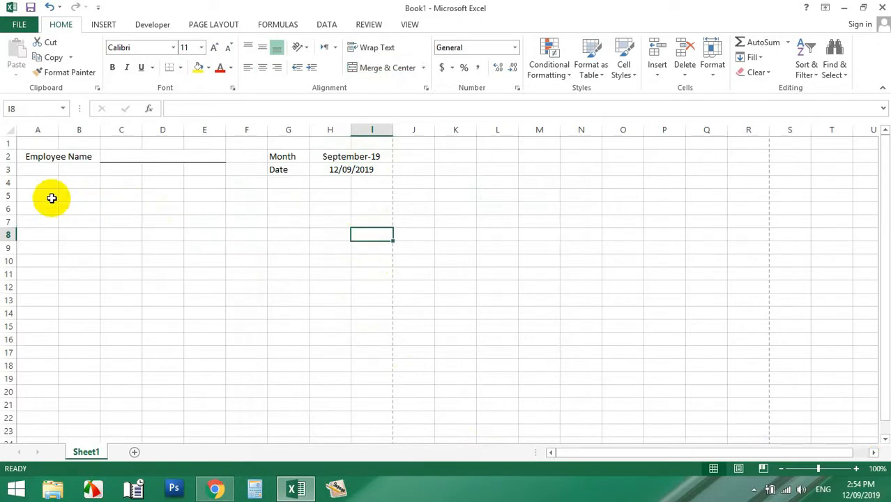
pyautogui.moveTo(52, 196); pyautogui.dragTo(110, 195)
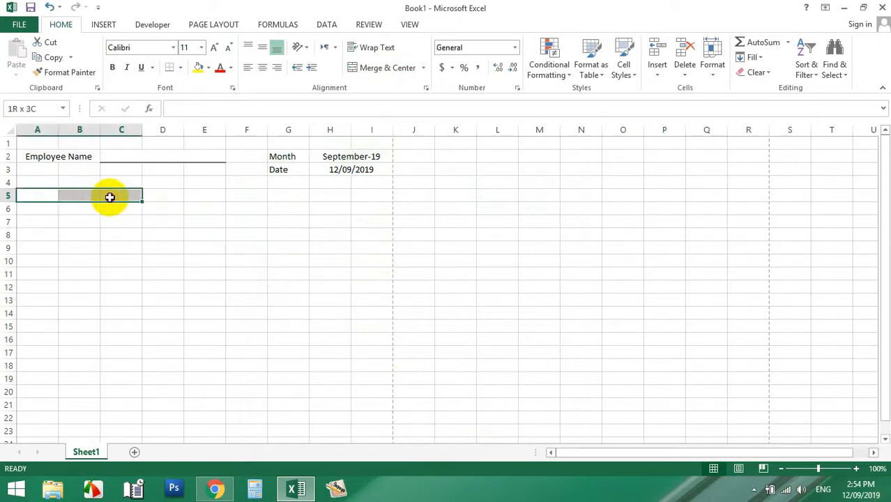
pyautogui.click(362, 68)
pyautogui.click(231, 282)
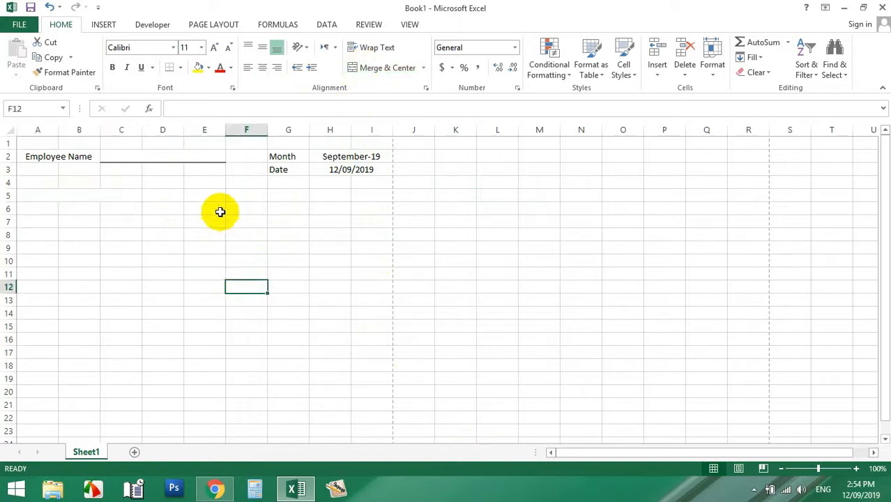
pyautogui.click(158, 197)
pyautogui.moveTo(159, 197); pyautogui.dragTo(104, 196)
pyautogui.click(384, 67)
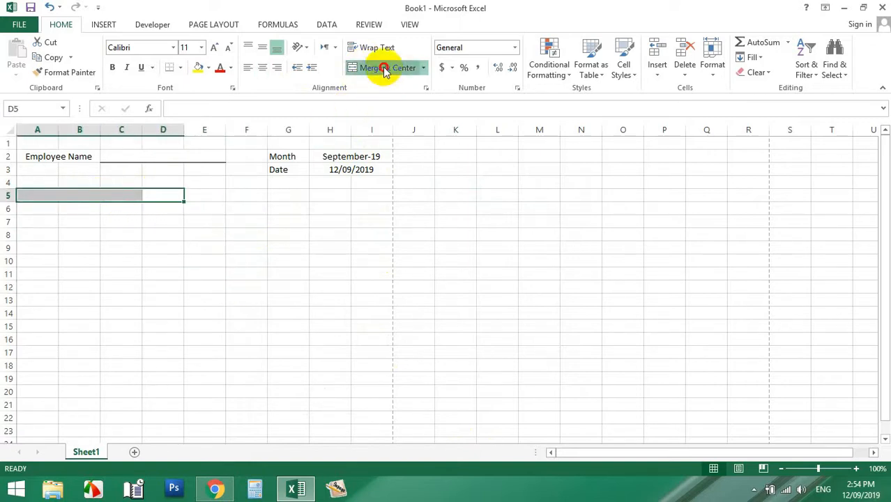
pyautogui.click(271, 313)
# Merge and center cells F5:I5 and cells A5:D5 as two section heading cells.
pyautogui.click(255, 194)
pyautogui.moveTo(256, 194); pyautogui.dragTo(345, 195)
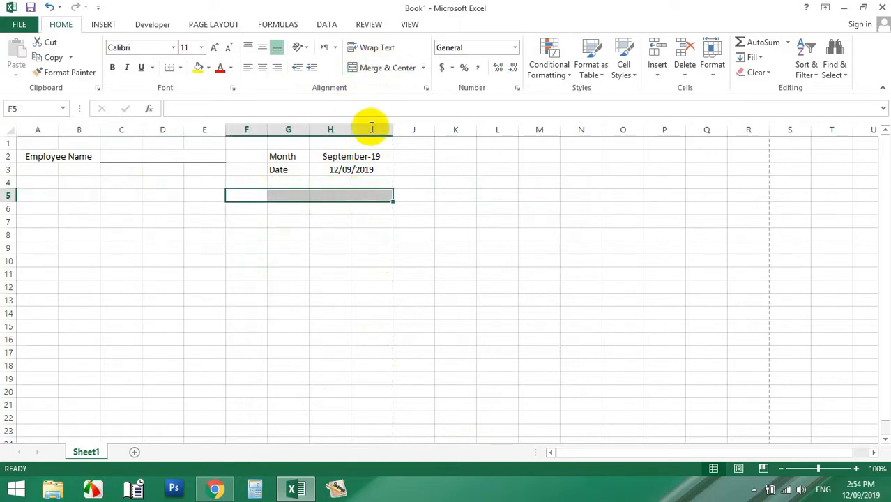
pyautogui.click(370, 67)
pyautogui.click(321, 322)
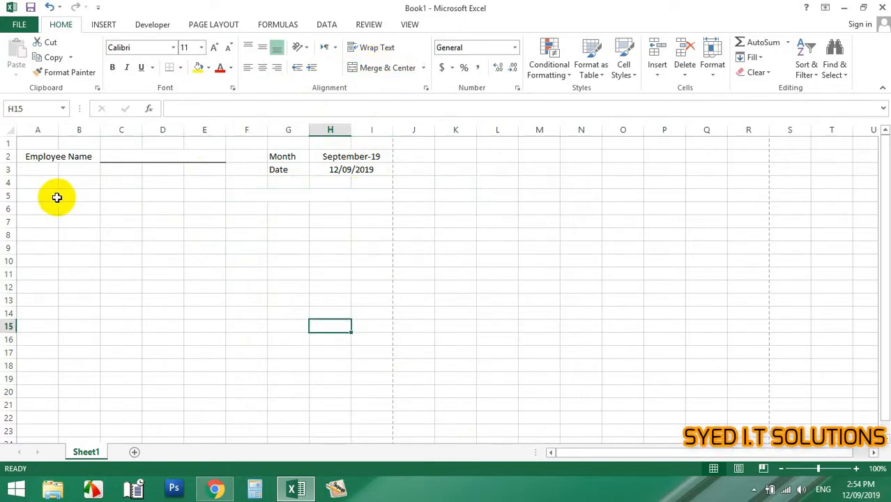
pyautogui.moveTo(44, 194); pyautogui.dragTo(145, 193)
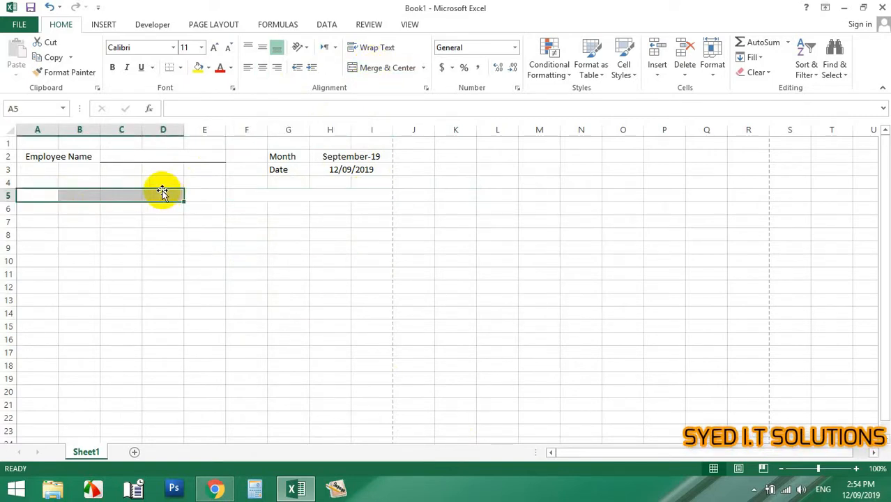
pyautogui.click(384, 67)
pyautogui.click(256, 192)
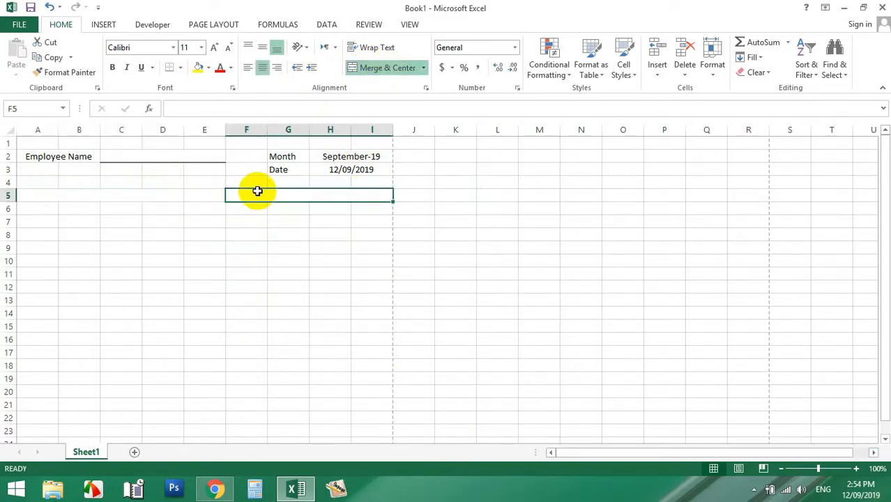
# Enter the heading "Earnings" in the merged cell A5:D5.
pyautogui.click(128, 195)
pyautogui.write('T')
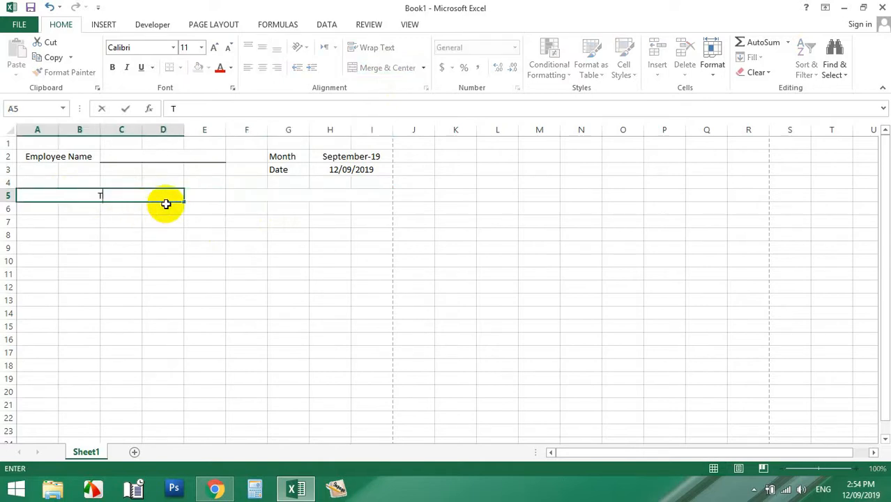
pyautogui.write('ota')
pyautogui.press('BackSpace')
pyautogui.press('BackSpace')
pyautogui.press('BackSpace')
pyautogui.press('BackSpace')
pyautogui.write('e')
pyautogui.press('BackSpace')
pyautogui.write('E')
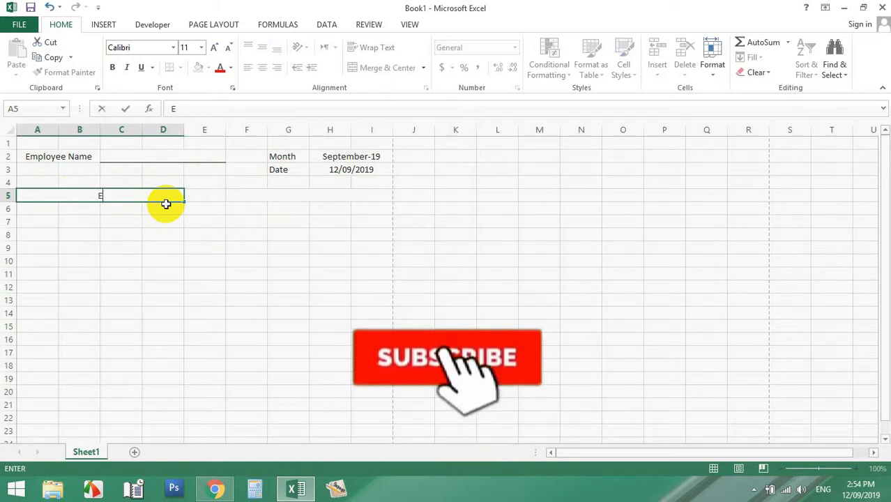
pyautogui.write('arnings')
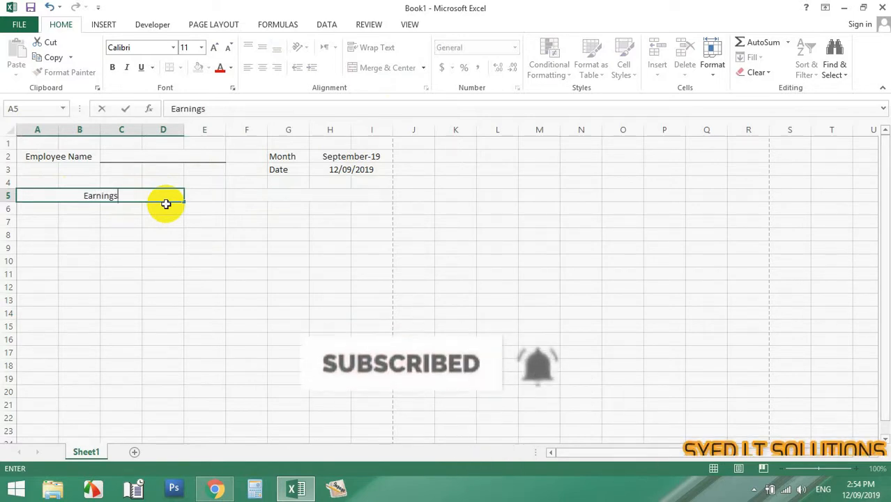
pyautogui.press('Return')
# Enter the heading "Deductions" in the merged cell F5:I5.
pyautogui.click(241, 198)
pyautogui.write('D')
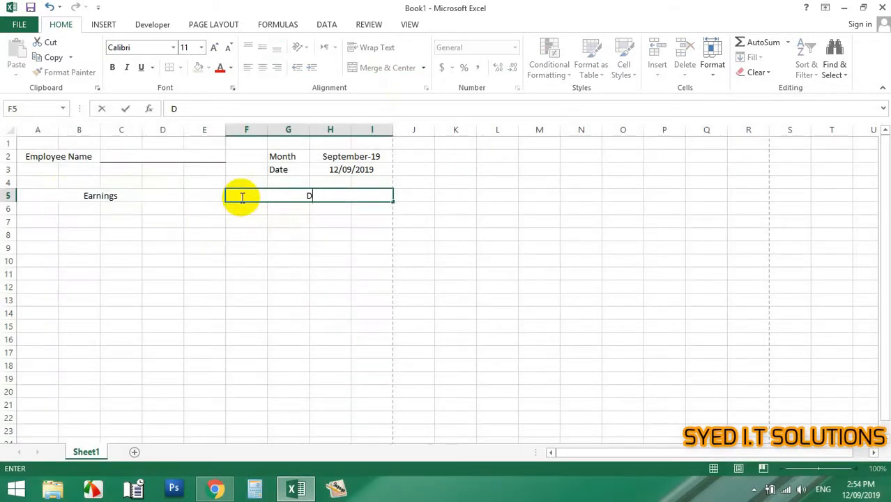
pyautogui.write('eductions')
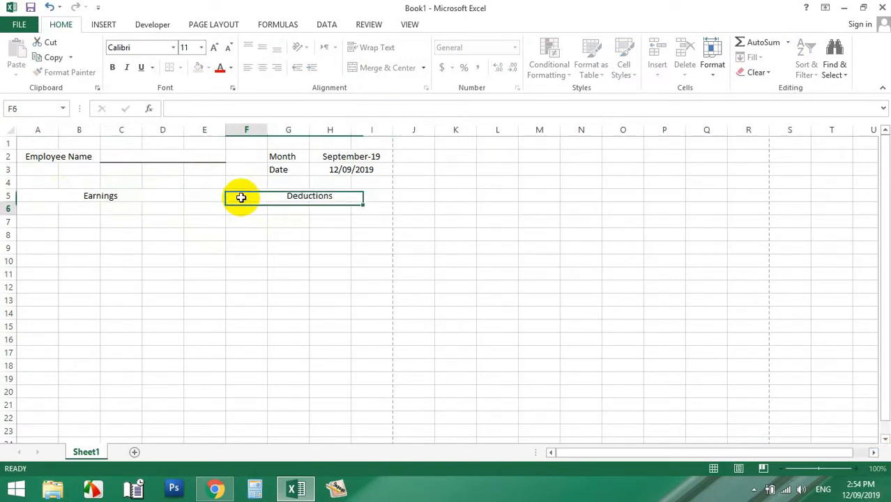
pyautogui.press('Return')
# Add borders on all sides of the Earnings heading A5:D5 and the Deductions heading F5:I5.
pyautogui.click(151, 197)
pyautogui.click(239, 196)
pyautogui.click(172, 196)
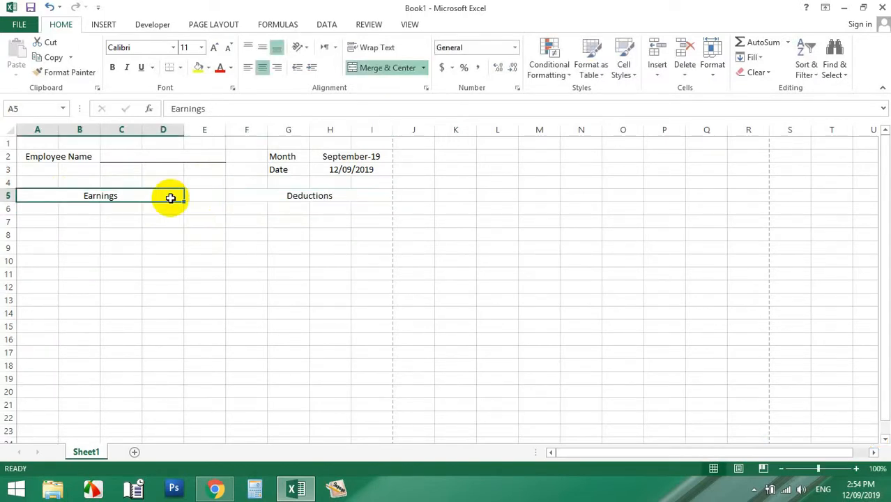
pyautogui.click(179, 67)
pyautogui.click(187, 177)
pyautogui.click(244, 194)
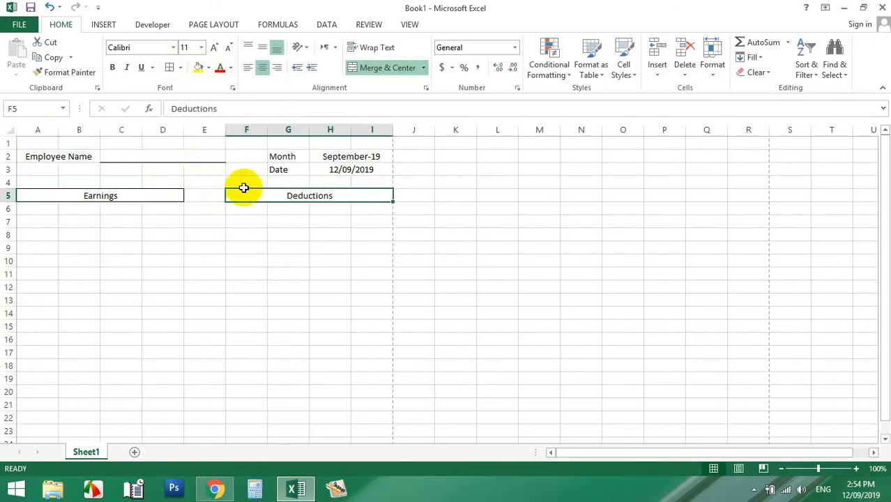
pyautogui.click(171, 69)
pyautogui.click(241, 235)
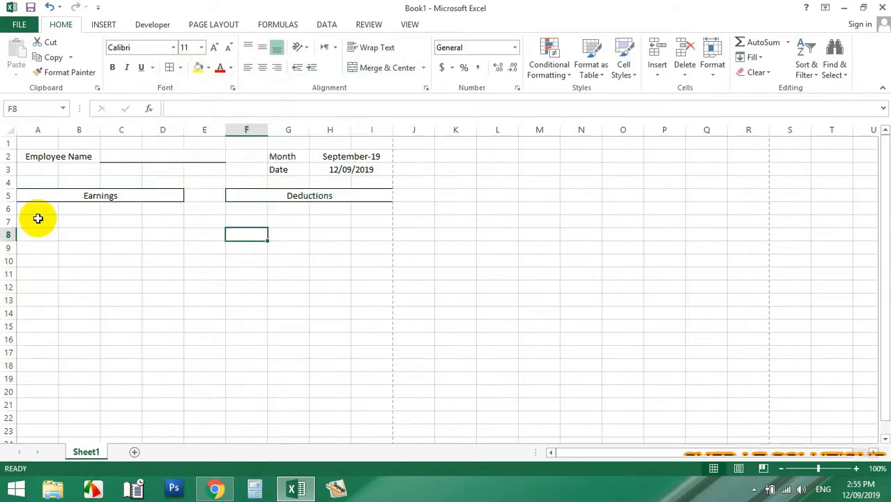
# Merge cells A6:D9 across, one merged cell per row, under the Earnings heading.
pyautogui.moveTo(35, 209); pyautogui.dragTo(151, 231)
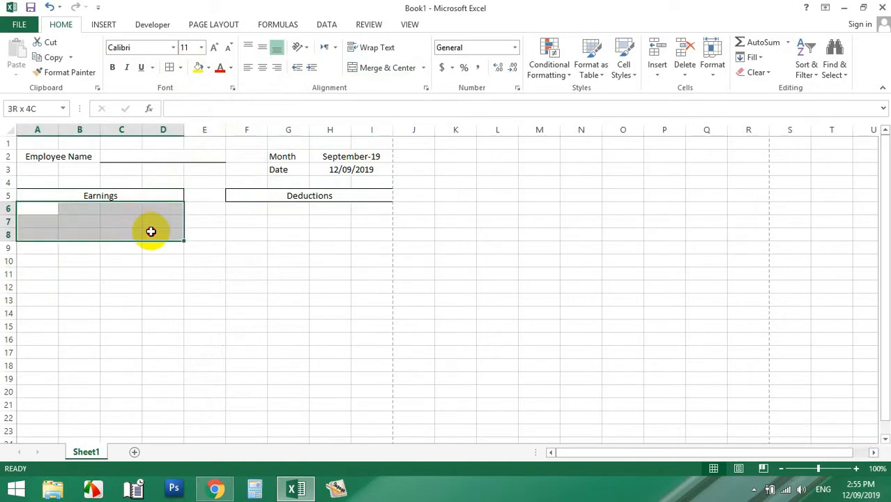
pyautogui.moveTo(151, 231); pyautogui.dragTo(150, 246)
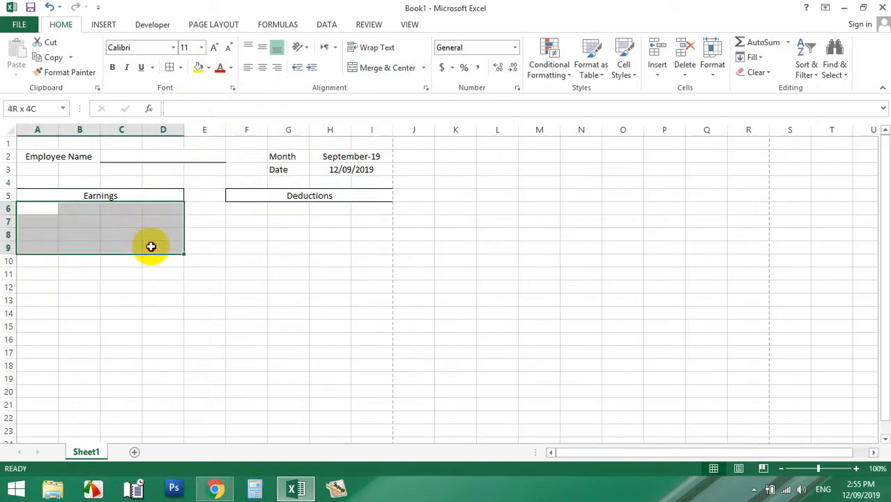
pyautogui.click(422, 67)
pyautogui.click(408, 98)
pyautogui.click(163, 299)
pyautogui.click(88, 209)
pyautogui.click(94, 221)
pyautogui.click(95, 236)
pyautogui.click(95, 249)
# Try merging cells F6:I9 across each row under the Deductions heading and undo that merge.
pyautogui.moveTo(237, 210); pyautogui.dragTo(369, 249)
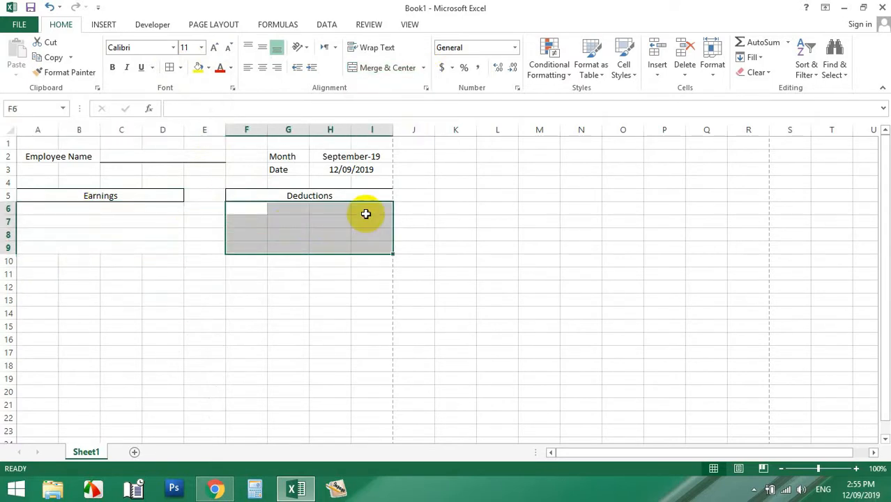
pyautogui.click(422, 68)
pyautogui.click(400, 100)
pyautogui.click(303, 290)
pyautogui.click(256, 205)
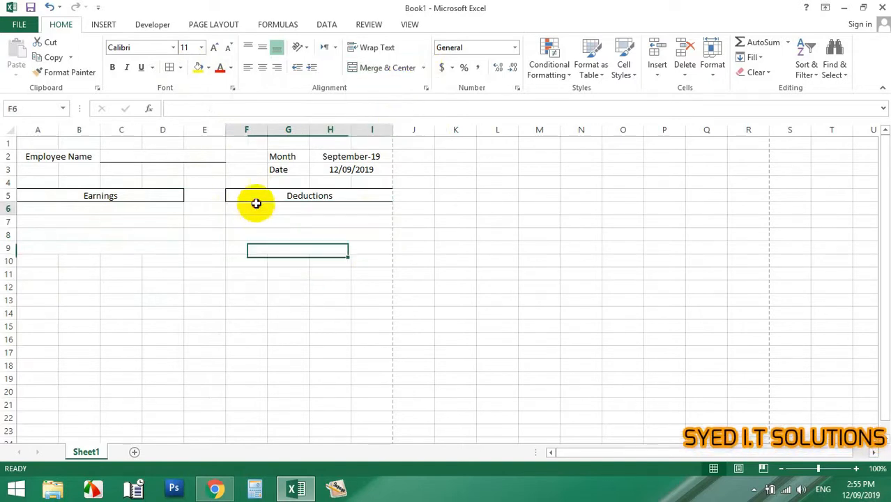
pyautogui.moveTo(105, 209); pyautogui.dragTo(109, 221)
pyautogui.moveTo(110, 227); pyautogui.dragTo(114, 246)
pyautogui.hotkey('ctrl', 'z')
pyautogui.hotkey('ctrl', 'z')
pyautogui.click(129, 302)
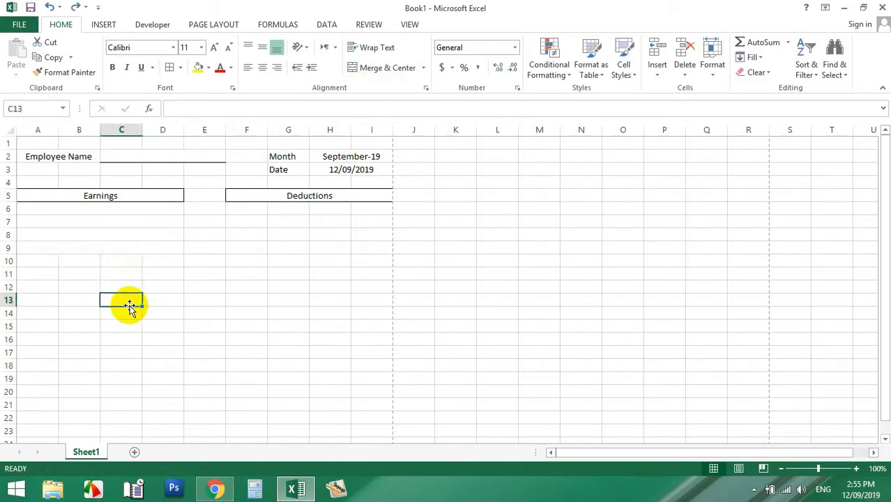
# Merge cells F6:G9 across each row to form the label column under Deductions.
pyautogui.moveTo(254, 211); pyautogui.dragTo(288, 253)
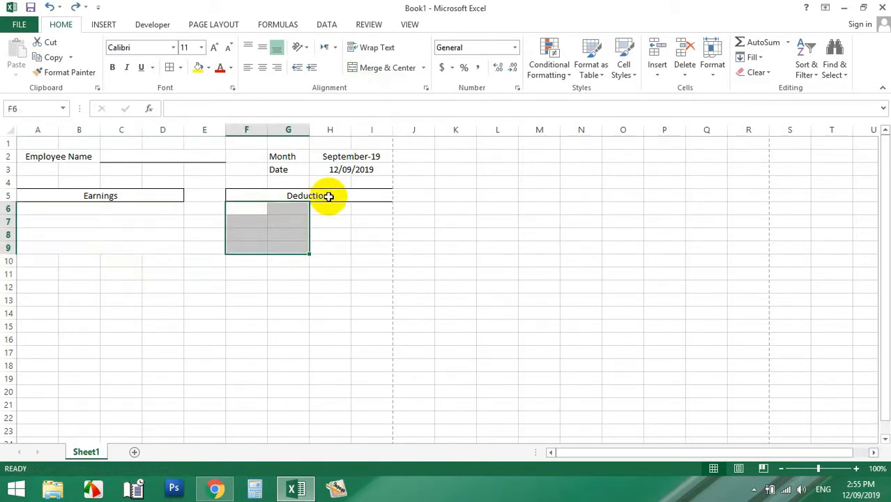
pyautogui.click(422, 68)
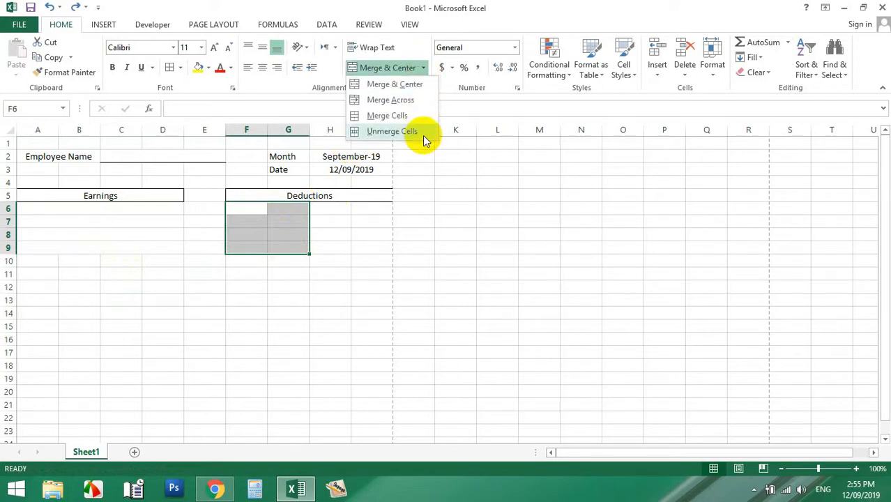
pyautogui.click(370, 84)
pyautogui.hotkey('ctrl', 'z')
pyautogui.click(425, 70)
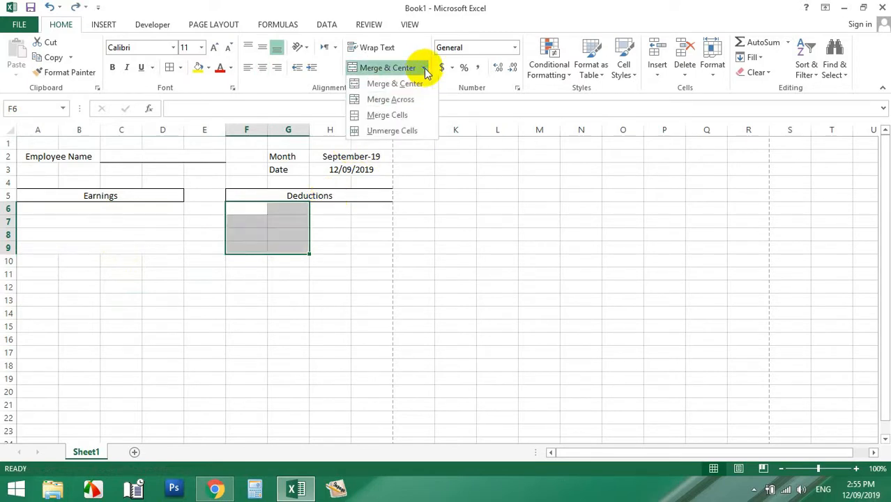
pyautogui.click(409, 102)
# Merge cells H6:I9 across each row to form the amount column under Deductions.
pyautogui.moveTo(315, 211); pyautogui.dragTo(358, 246)
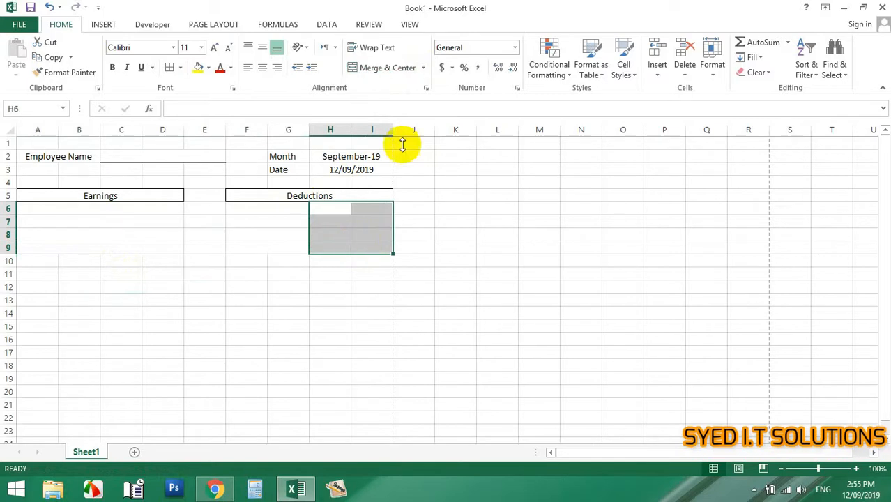
pyautogui.click(423, 68)
pyautogui.click(408, 102)
pyautogui.click(353, 287)
pyautogui.click(354, 222)
pyautogui.click(350, 235)
# Unmerge the full-width rows in A6:D9 under the Earnings heading.
pyautogui.moveTo(104, 208); pyautogui.dragTo(107, 243)
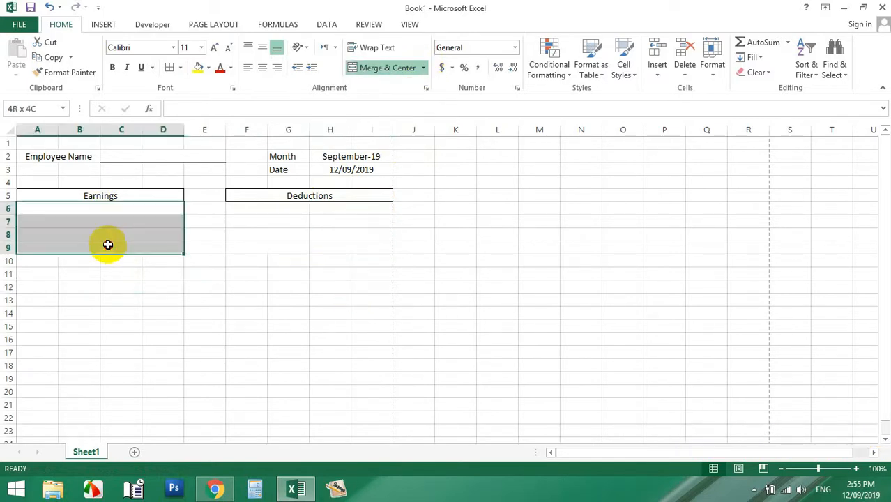
pyautogui.click(423, 68)
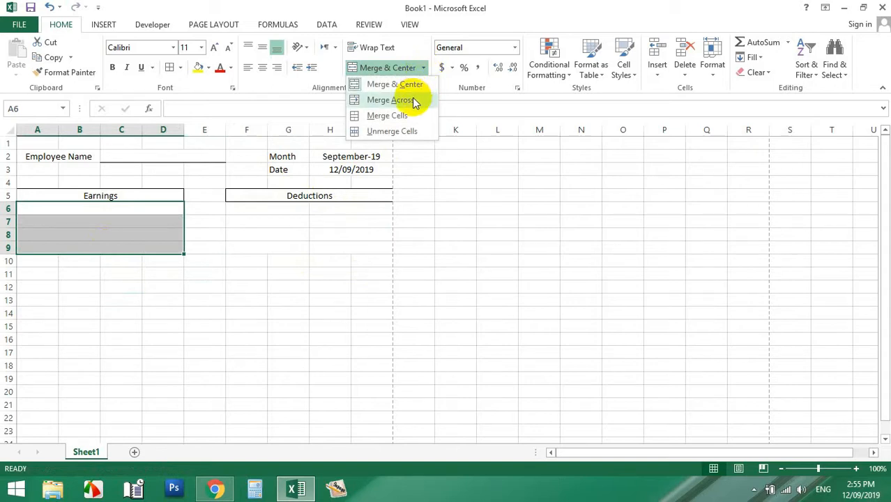
pyautogui.click(412, 102)
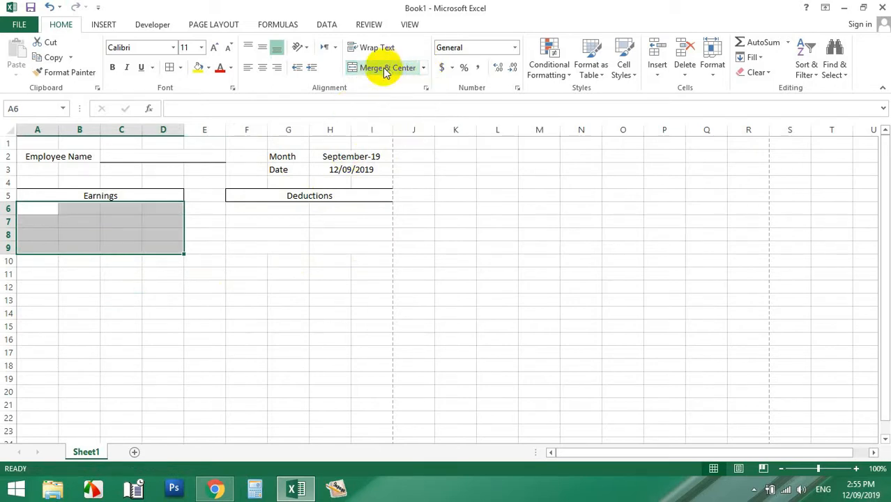
pyautogui.click(118, 312)
# Merge cells A6:B9 and C6:D9 across each row to form two columns under Earnings.
pyautogui.moveTo(38, 208); pyautogui.dragTo(84, 247)
pyautogui.click(423, 67)
pyautogui.click(424, 100)
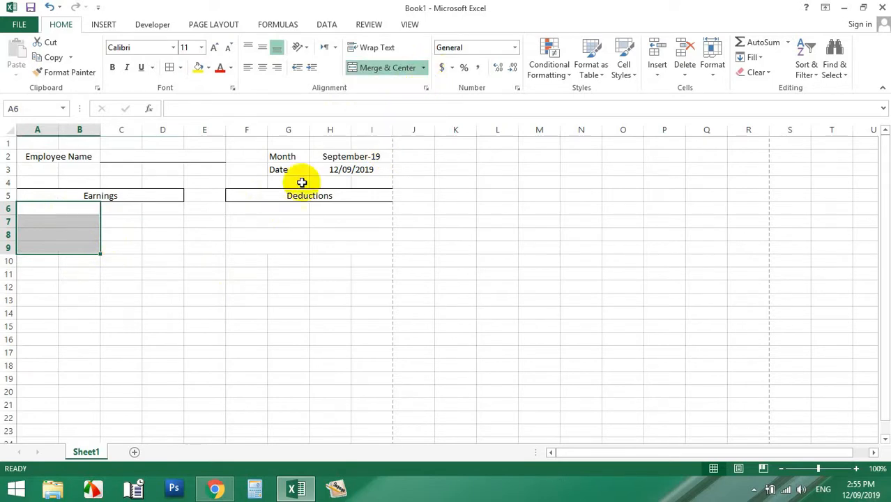
pyautogui.moveTo(123, 211); pyautogui.dragTo(160, 249)
pyautogui.click(423, 68)
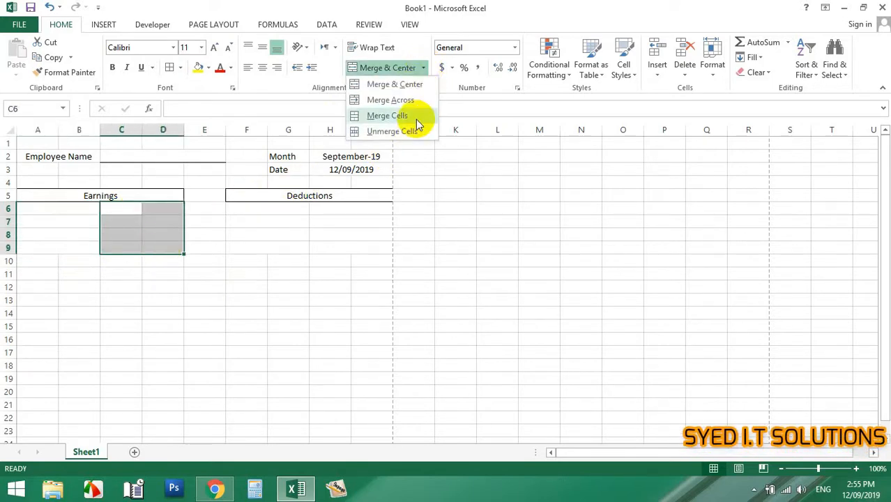
pyautogui.click(405, 116)
pyautogui.click(251, 276)
# Apply all borders to A6:D9 under Earnings and to F6:I9 under Deductions.
pyautogui.moveTo(83, 208); pyautogui.dragTo(160, 251)
pyautogui.click(171, 67)
pyautogui.moveTo(240, 208); pyautogui.dragTo(377, 250)
pyautogui.click(170, 67)
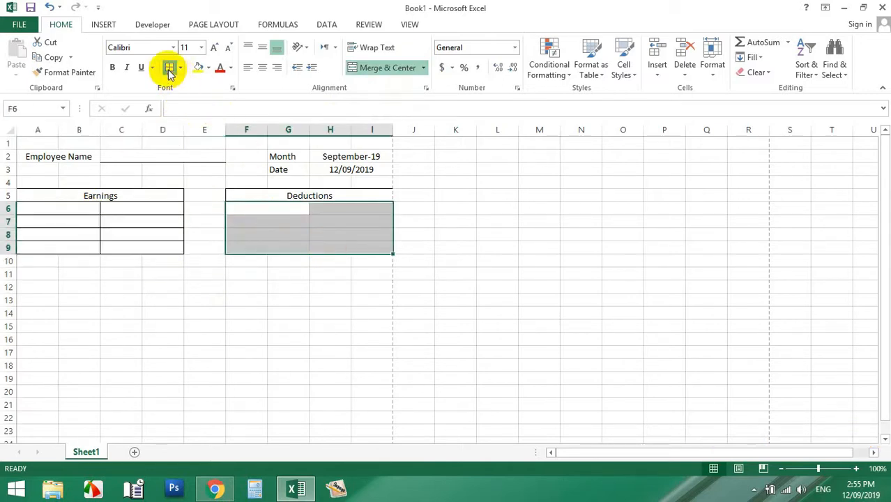
pyautogui.click(207, 251)
# Enter the label "Basic Salary" in A6 and the amount 15000 beside it in C6.
pyautogui.click(89, 199)
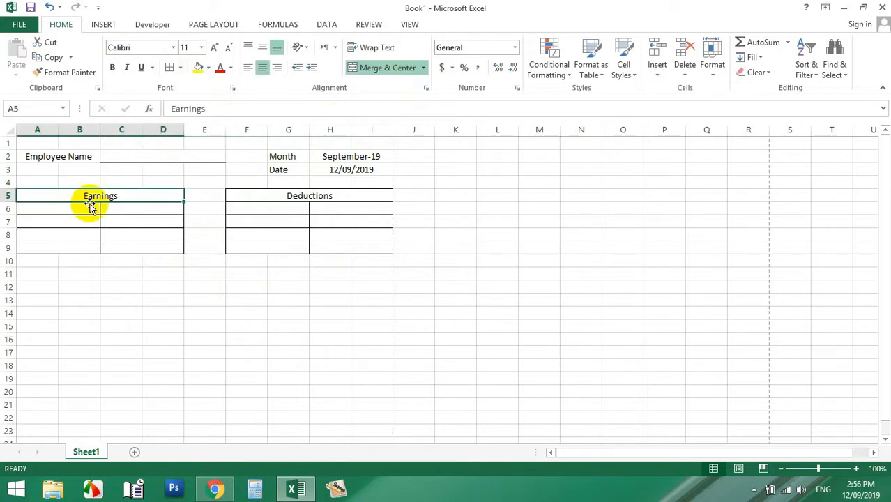
pyautogui.press('Down')
pyautogui.write('Ba')
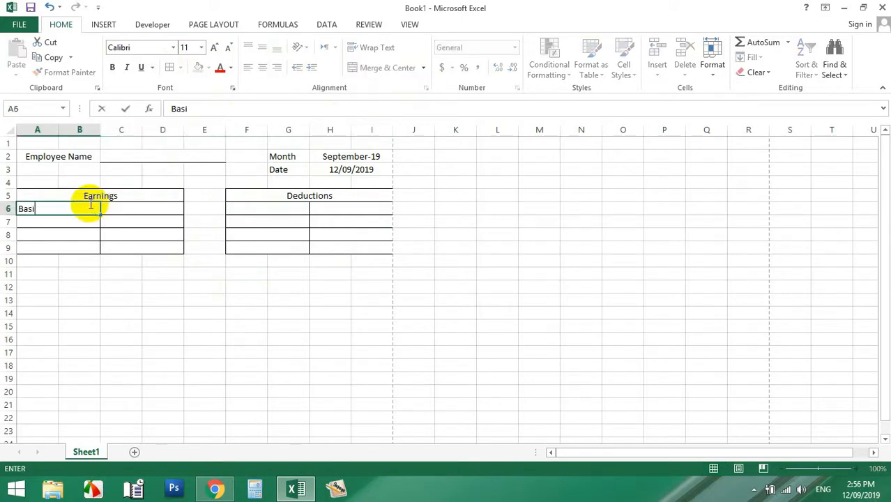
pyautogui.write('sic Salary')
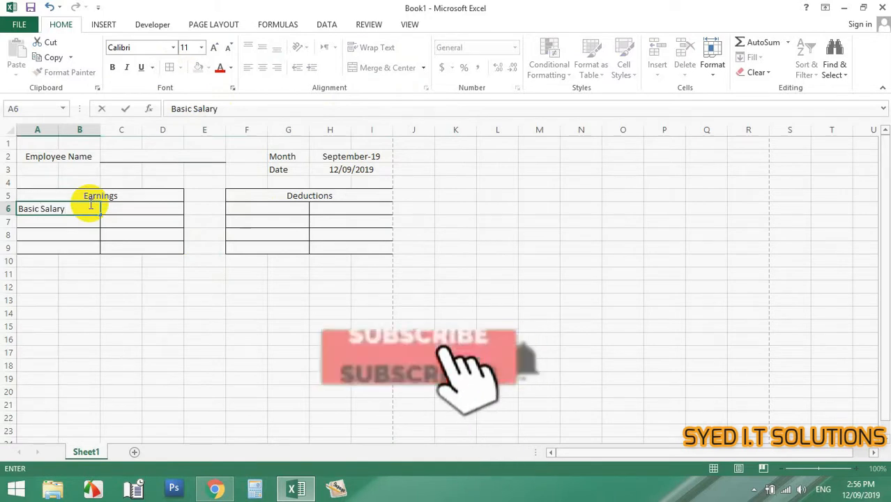
pyautogui.press('Tab')
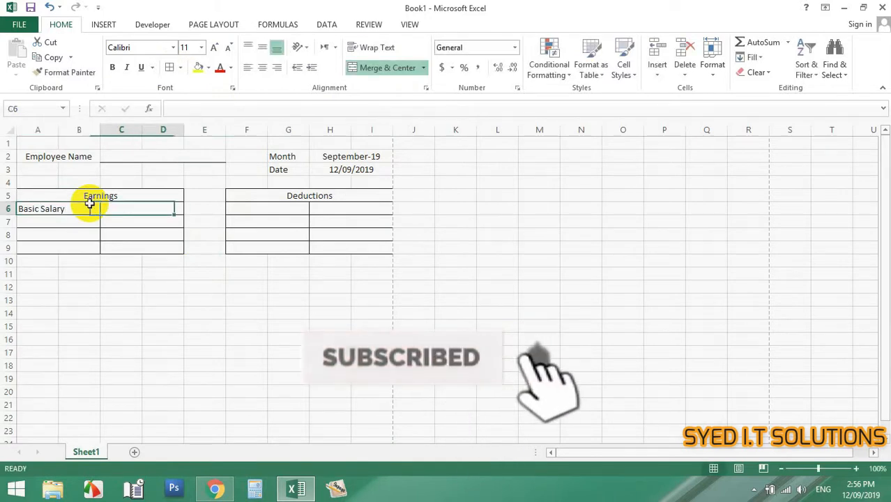
pyautogui.write('15000')
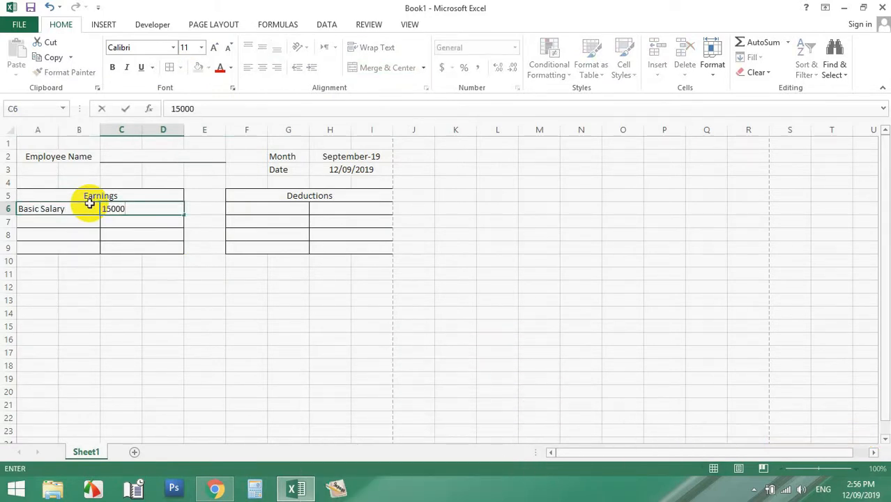
pyautogui.press('Return')
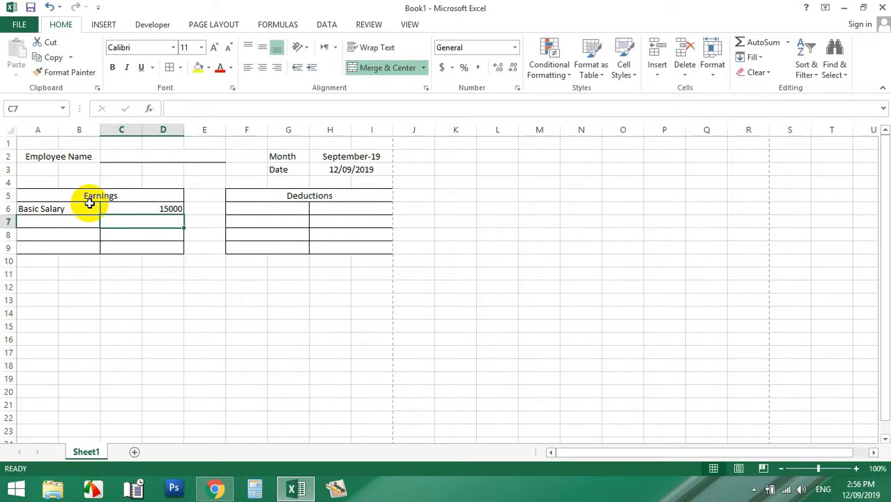
pyautogui.click(67, 221)
pyautogui.moveTo(67, 220); pyautogui.dragTo(67, 230)
pyautogui.click(60, 222)
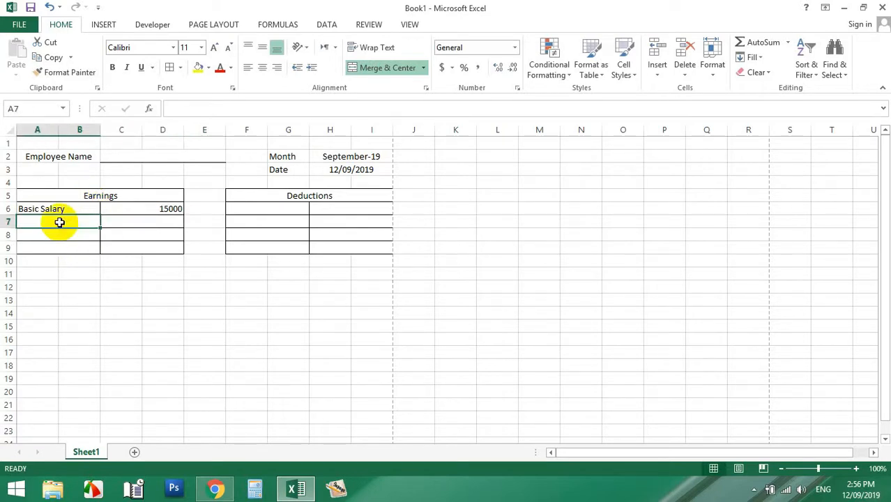
pyautogui.click(51, 234)
pyautogui.click(50, 224)
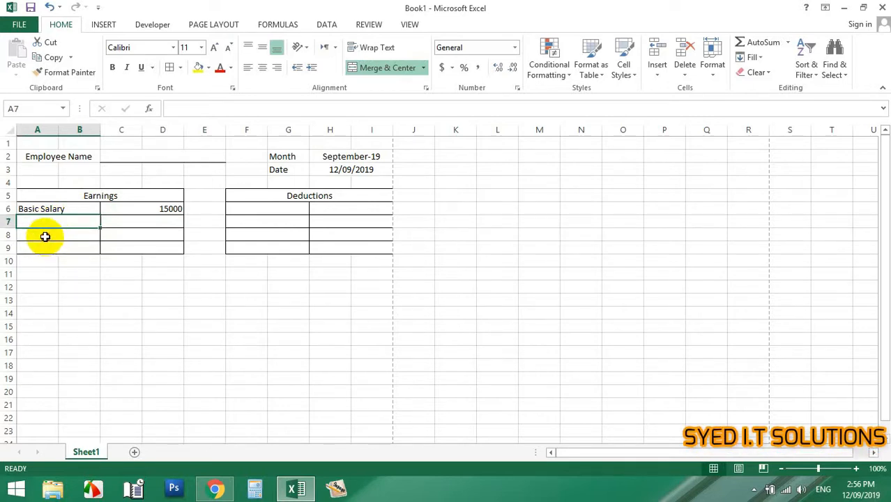
pyautogui.click(46, 235)
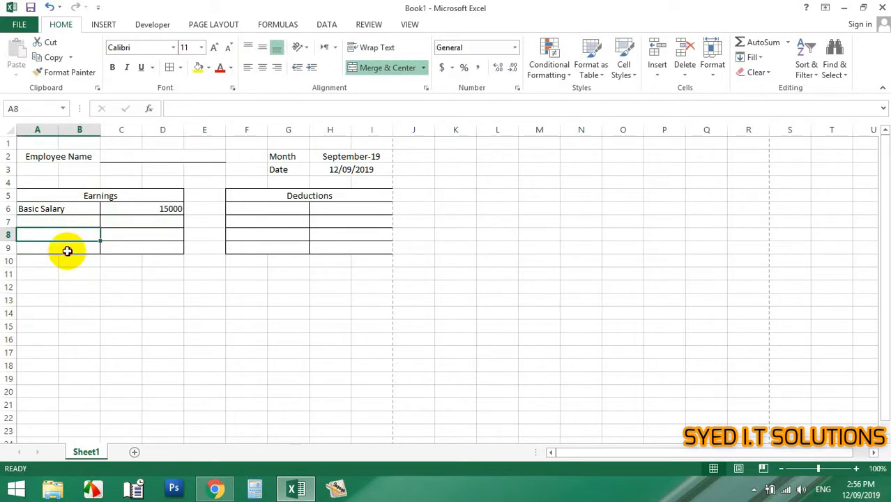
# Enter the label "Total Earning" in A9 and insert an AutoSum of the earnings amounts in C9.
pyautogui.click(67, 251)
pyautogui.write('Total Earning')
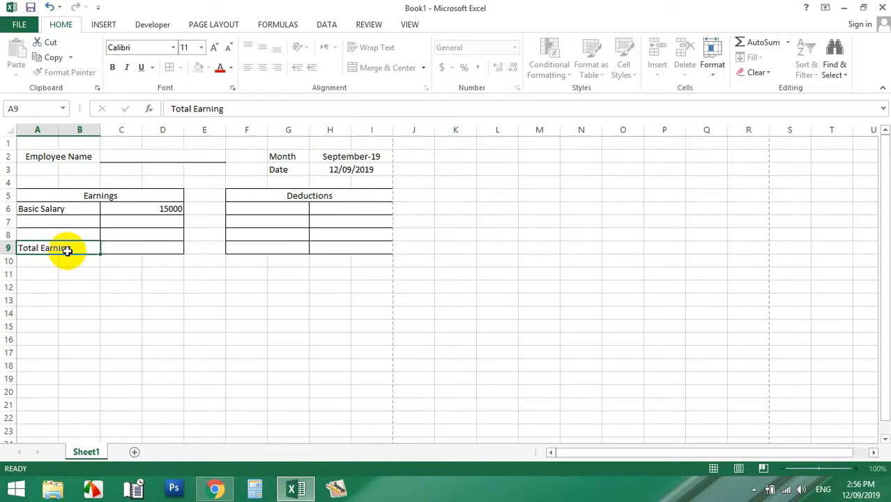
pyautogui.press('Right')
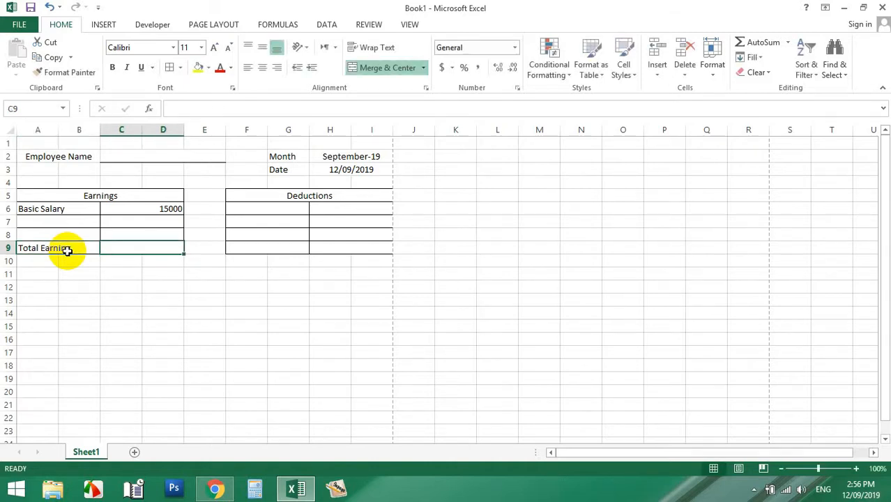
pyautogui.hotkey('alt', '=')
pyautogui.press('Return')
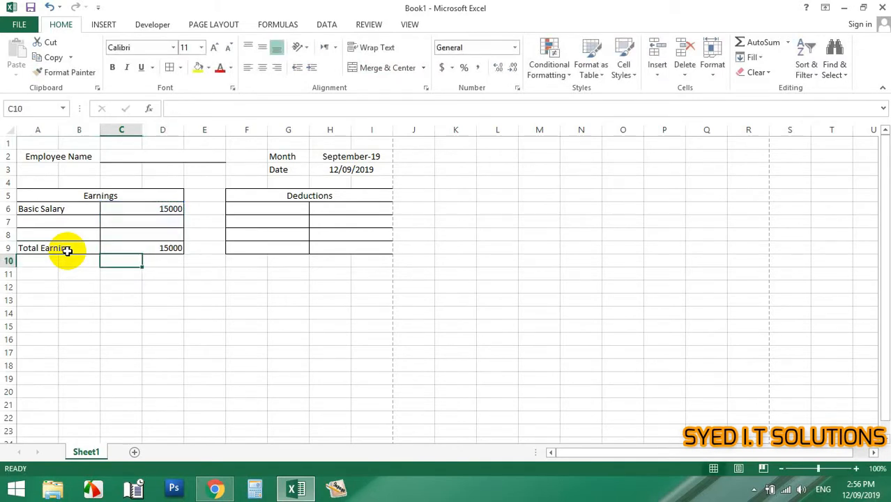
# Test the earnings total by entering 5000 in C7, and clear that amount again.
pyautogui.click(148, 222)
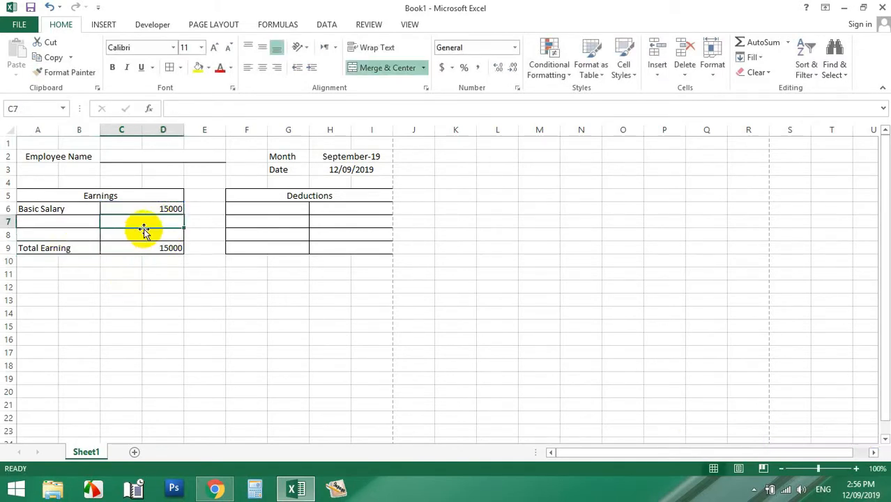
pyautogui.write('5000')
pyautogui.press('Return')
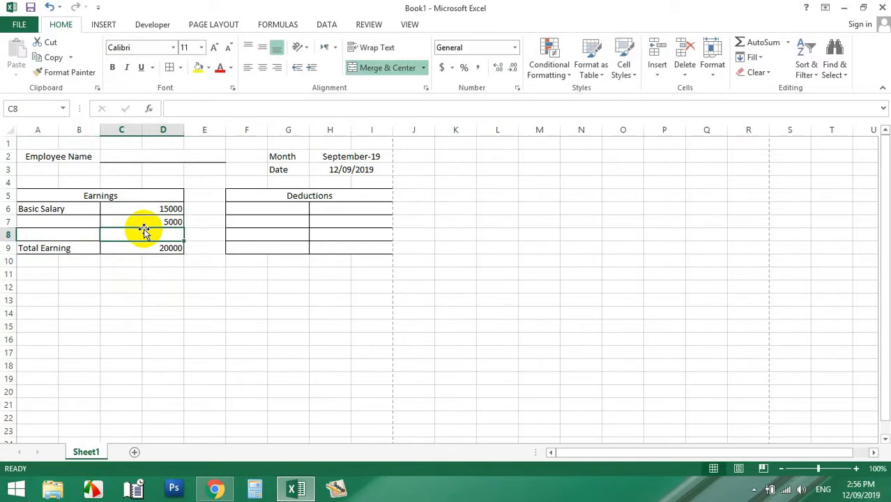
pyautogui.click(155, 221)
pyautogui.press('Delete')
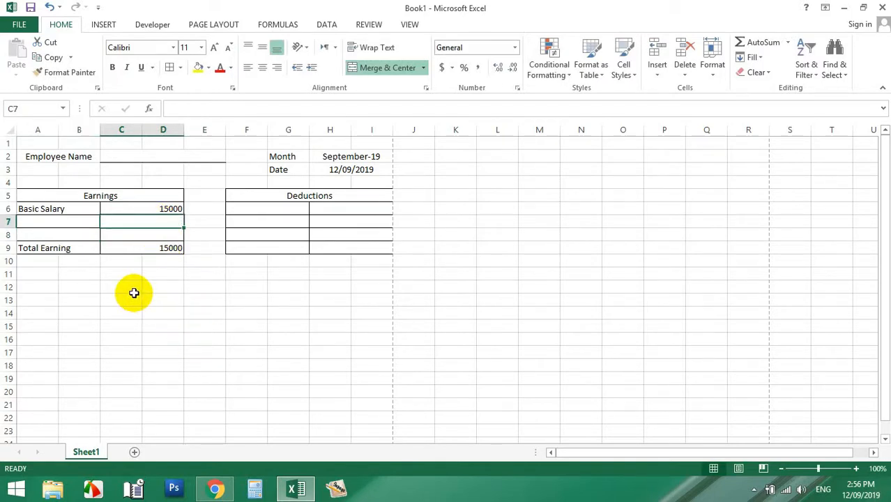
# Format the earnings amounts in C6:D9 with the Accounting format and the Rs currency symbol.
pyautogui.click(157, 209)
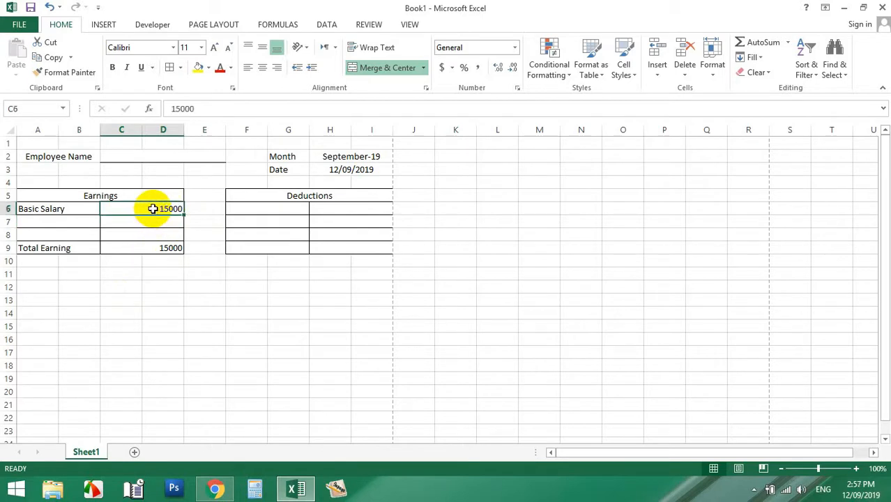
pyautogui.click(154, 248)
pyautogui.moveTo(149, 221); pyautogui.dragTo(147, 209)
pyautogui.click(153, 248)
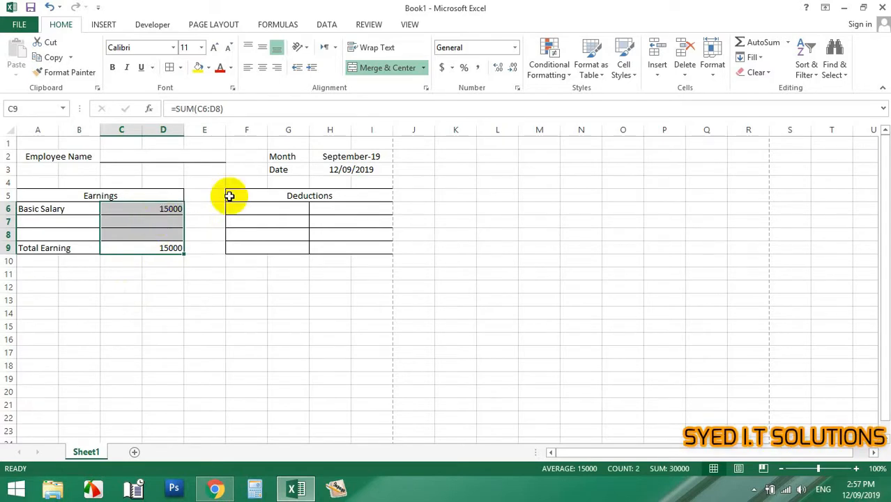
pyautogui.click(452, 68)
pyautogui.click(463, 164)
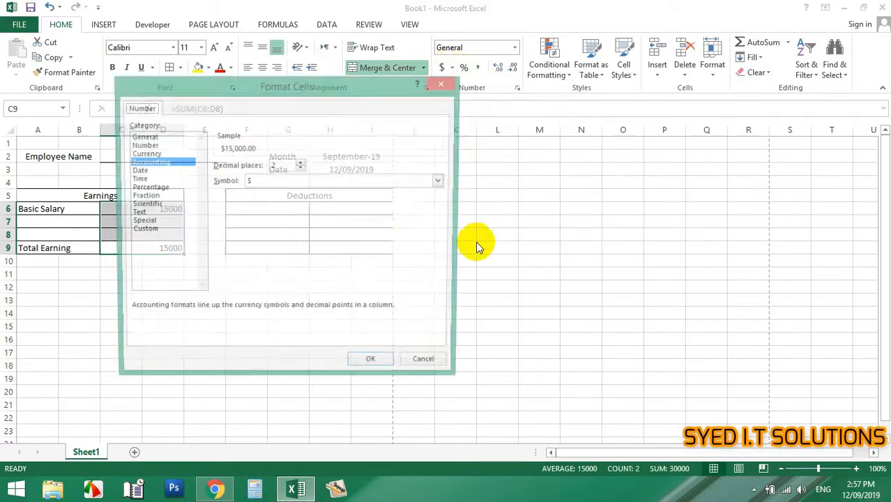
pyautogui.click(442, 180)
pyautogui.scroll(-2, 265, 230)
pyautogui.scroll(-5, 267, 234)
pyautogui.click(442, 235)
pyautogui.moveTo(441, 235); pyautogui.dragTo(437, 233)
pyautogui.click(254, 218)
pyautogui.click(370, 366)
pyautogui.click(244, 287)
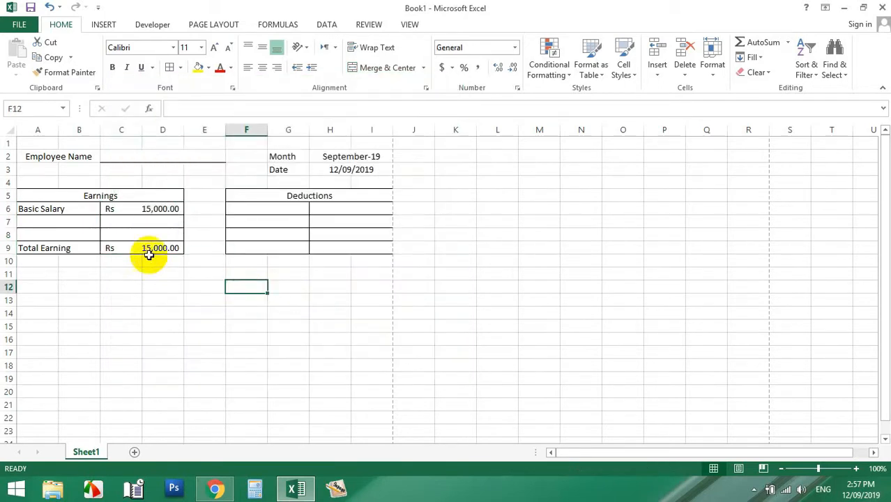
pyautogui.click(161, 211)
pyautogui.click(163, 247)
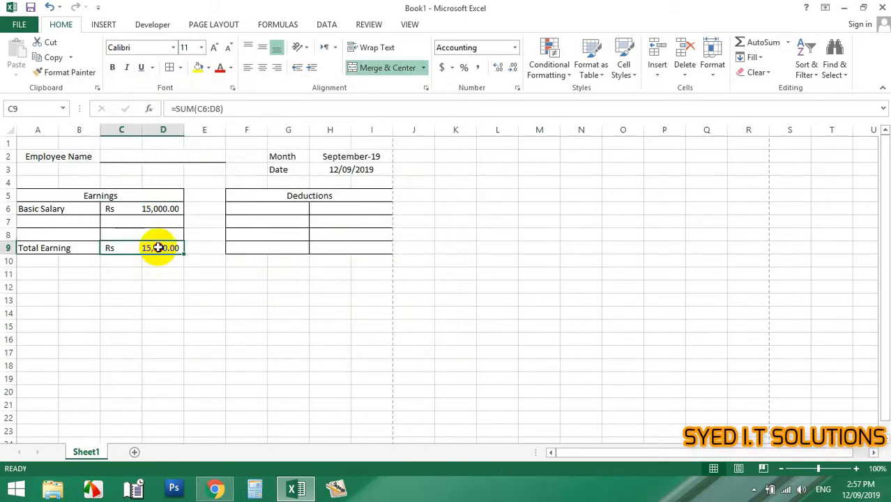
# Remove both decimal places from the earnings amounts in C6:D9.
pyautogui.click(175, 275)
pyautogui.moveTo(166, 253); pyautogui.dragTo(168, 207)
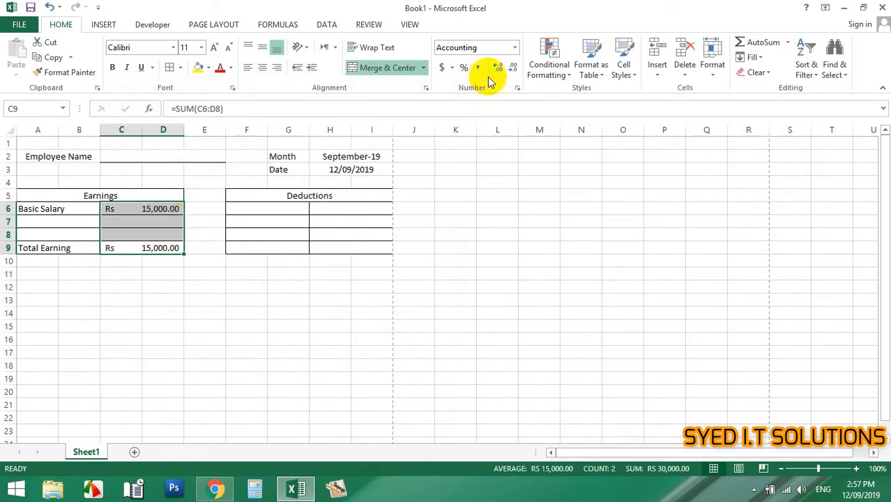
pyautogui.click(513, 69)
pyautogui.click(512, 69)
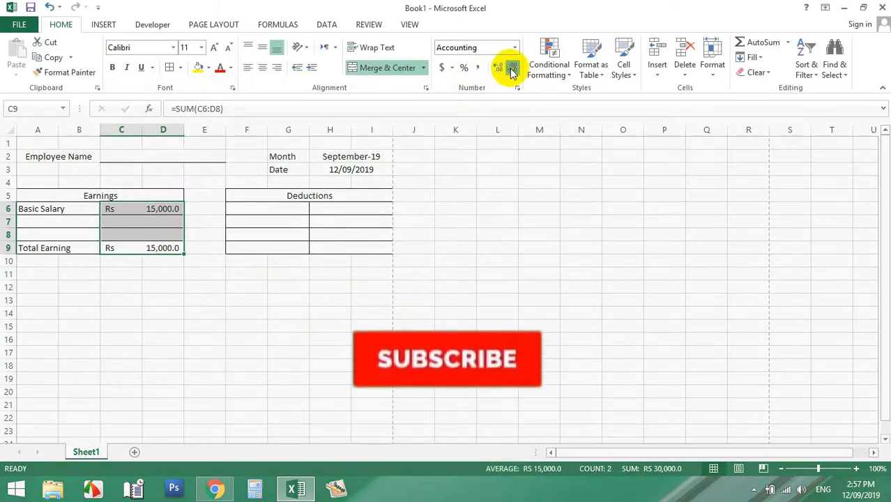
pyautogui.click(300, 320)
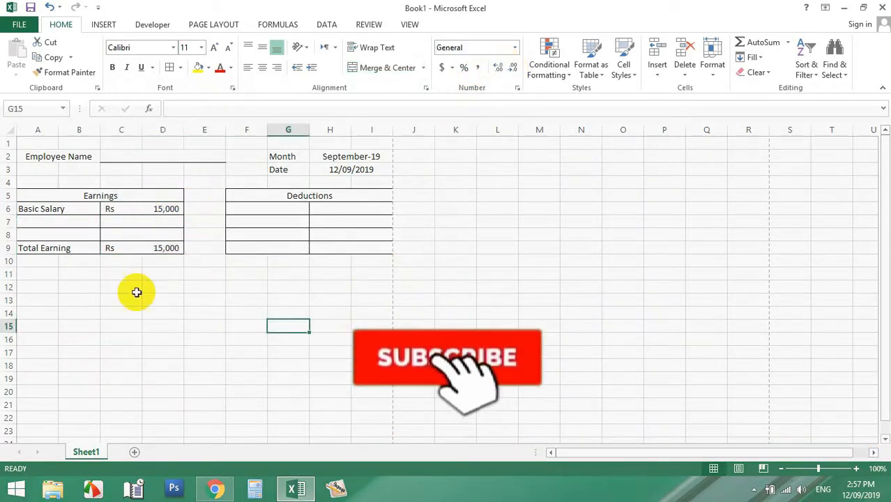
pyautogui.doubleClick(80, 247)
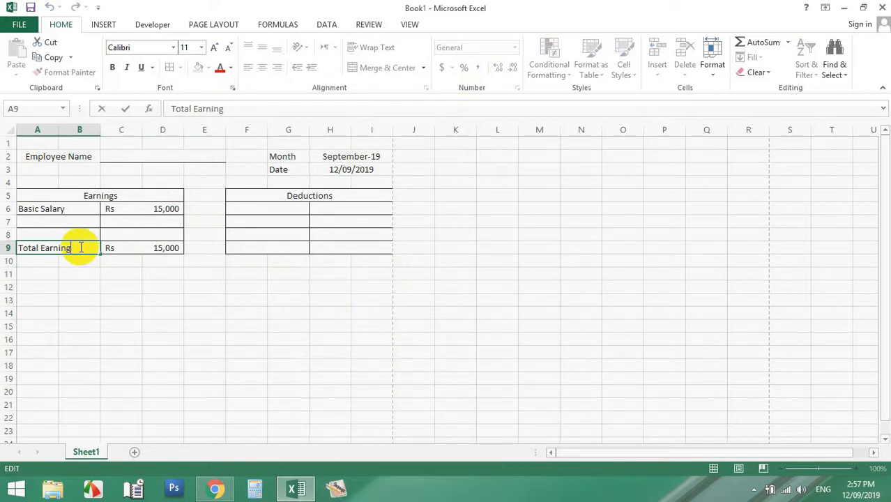
pyautogui.click(89, 277)
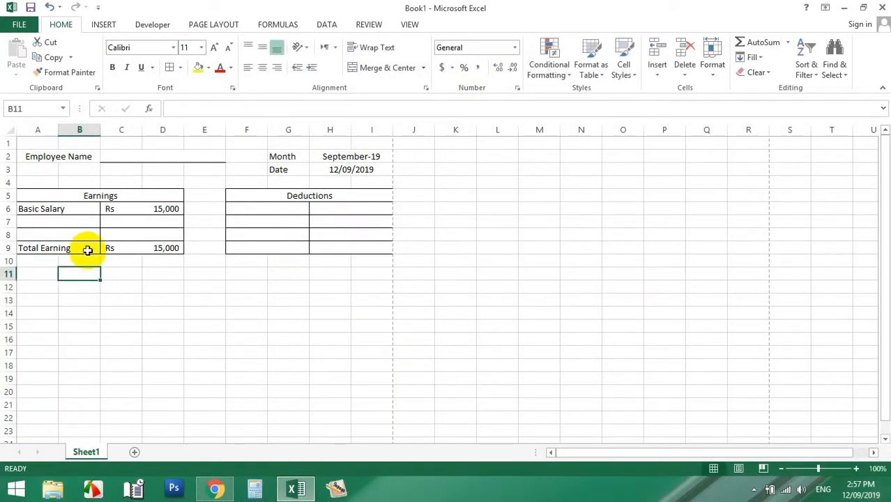
pyautogui.click(86, 247)
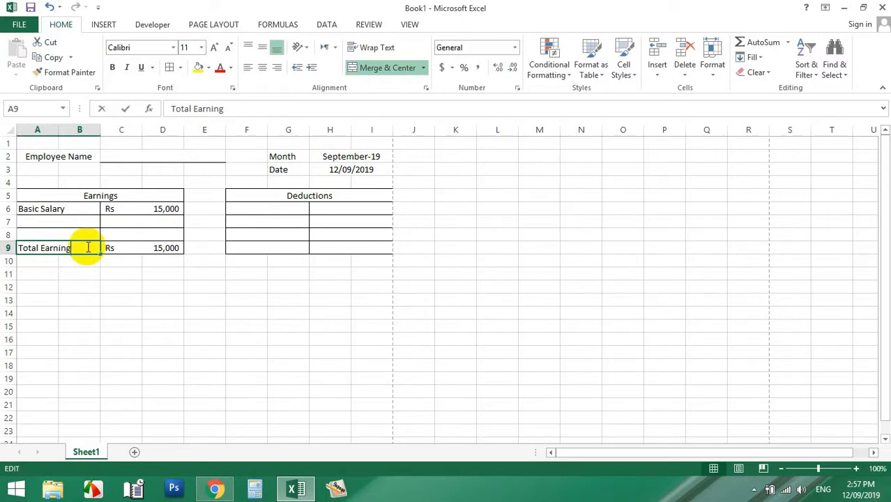
pyautogui.click(109, 286)
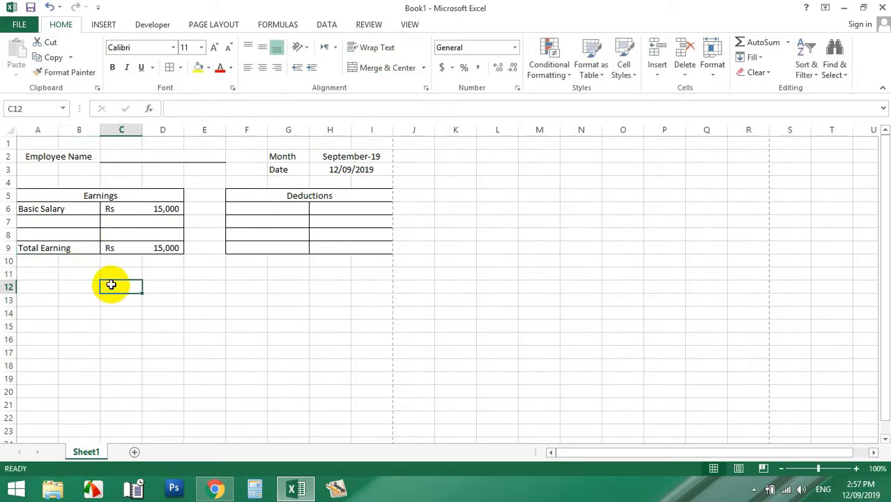
# Enter the labels "Absent" in F6 and "Advance" in F7 of the Deductions table.
pyautogui.click(292, 209)
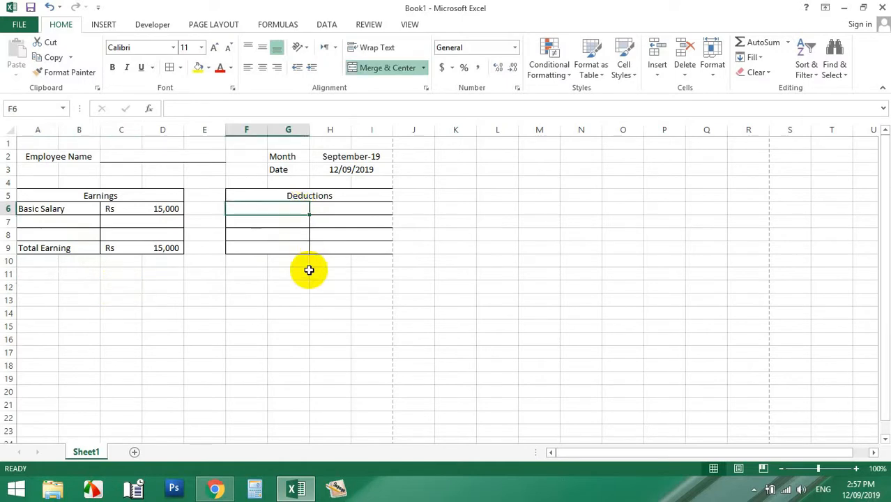
pyautogui.write('Abse')
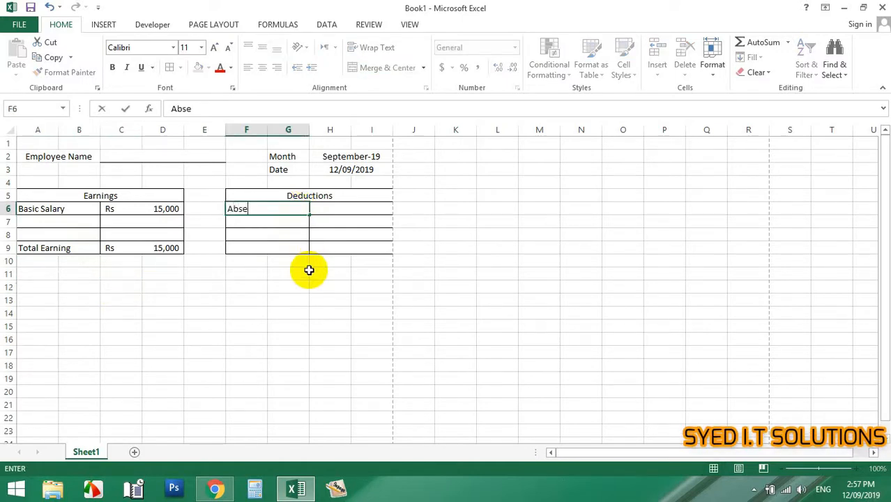
pyautogui.write('nt')
pyautogui.hotkey('ctrl', 'Return')
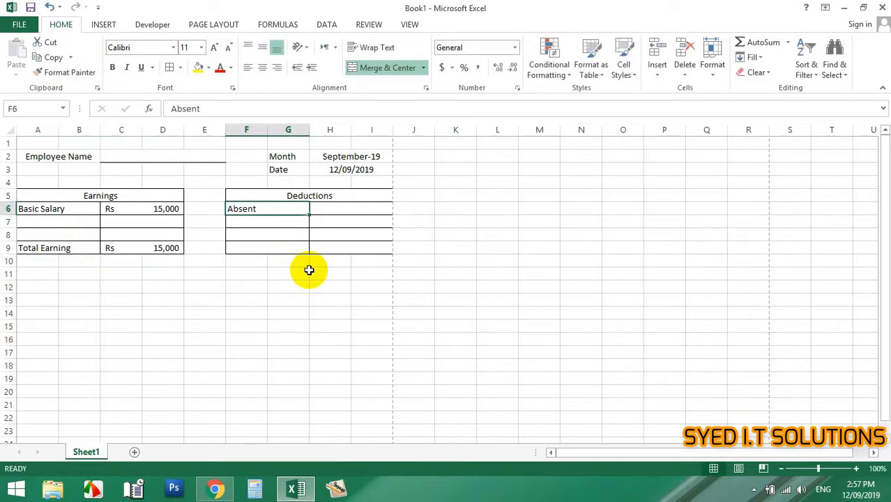
pyautogui.press('Tab')
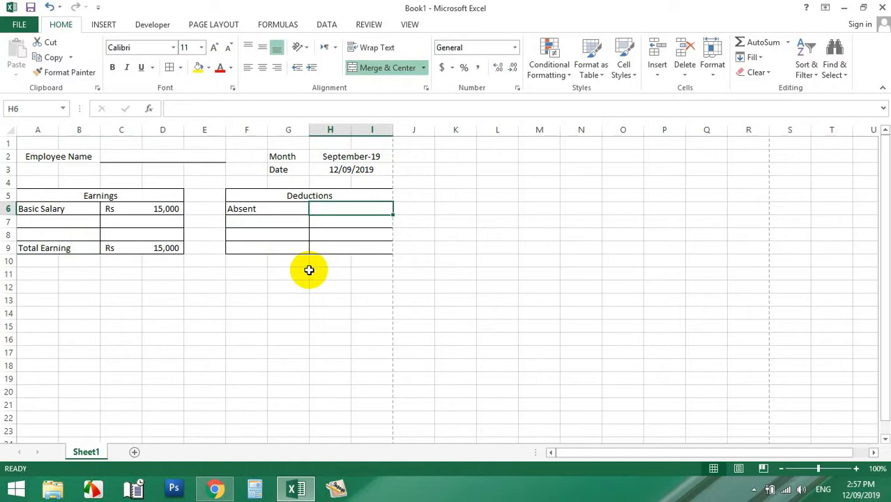
pyautogui.press('Return')
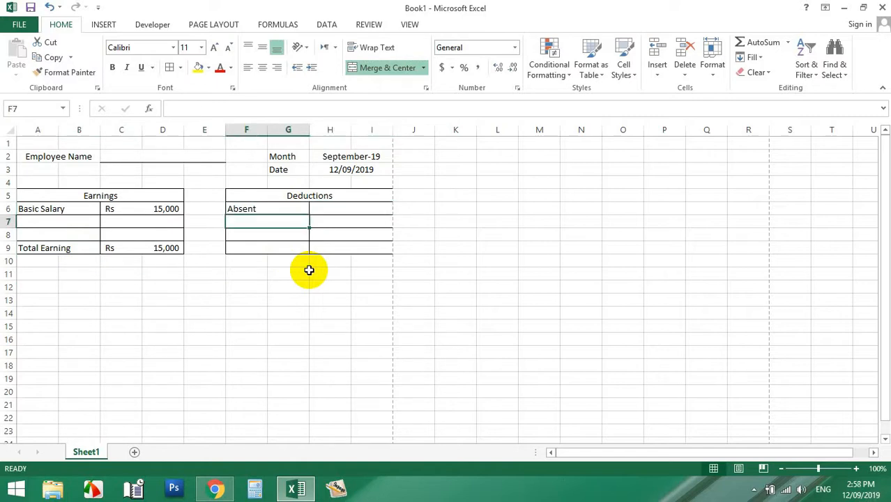
pyautogui.write('Advance')
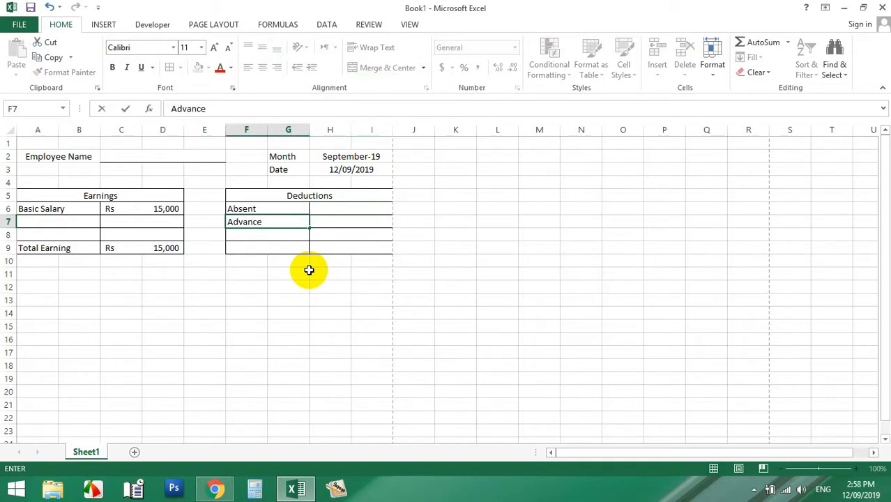
pyautogui.hotkey('ctrl', 'Return')
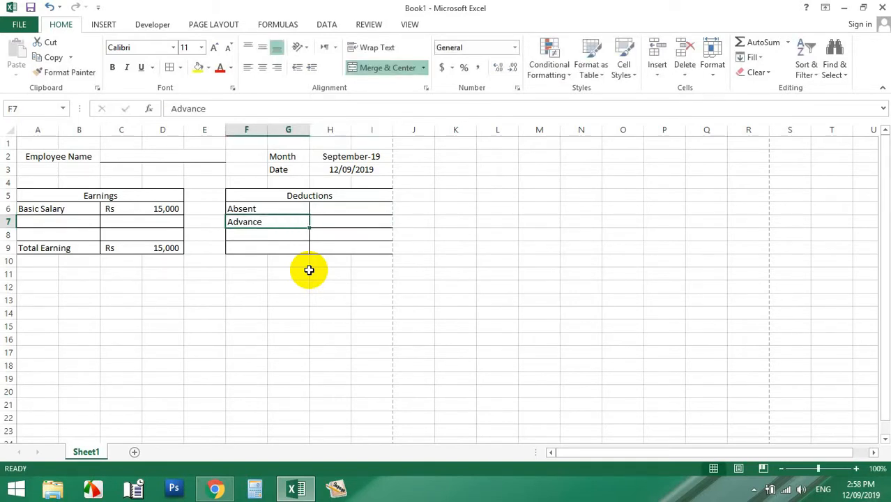
# Enter the labels "Adsent Deduction" in F8 and "Advance Deduction" in F9.
pyautogui.press('Down')
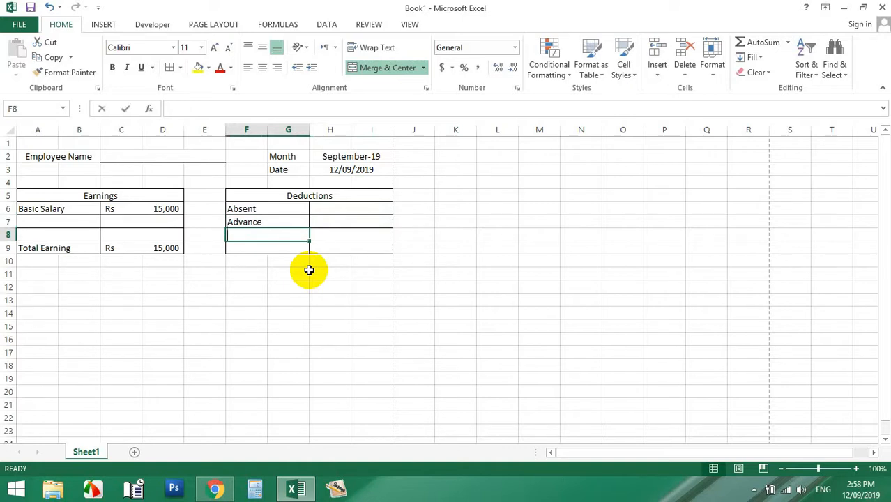
pyautogui.write('D')
pyautogui.press('BackSpace')
pyautogui.press('BackSpace')
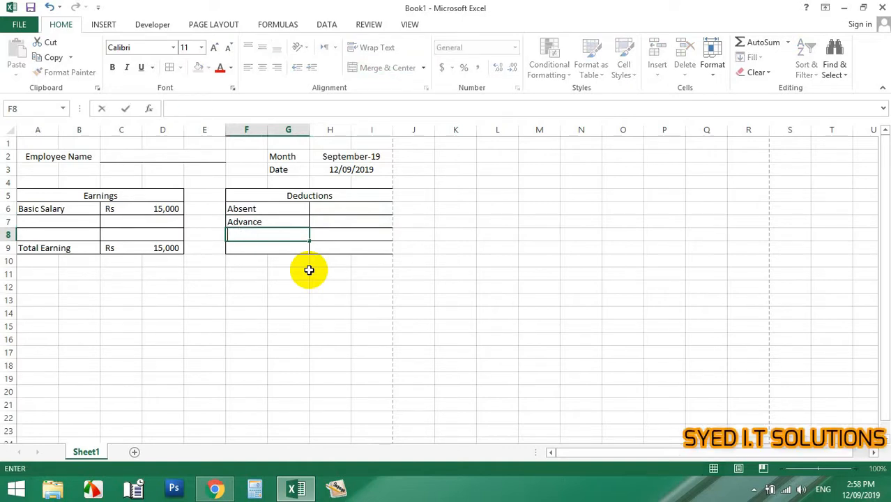
pyautogui.write('Adsent')
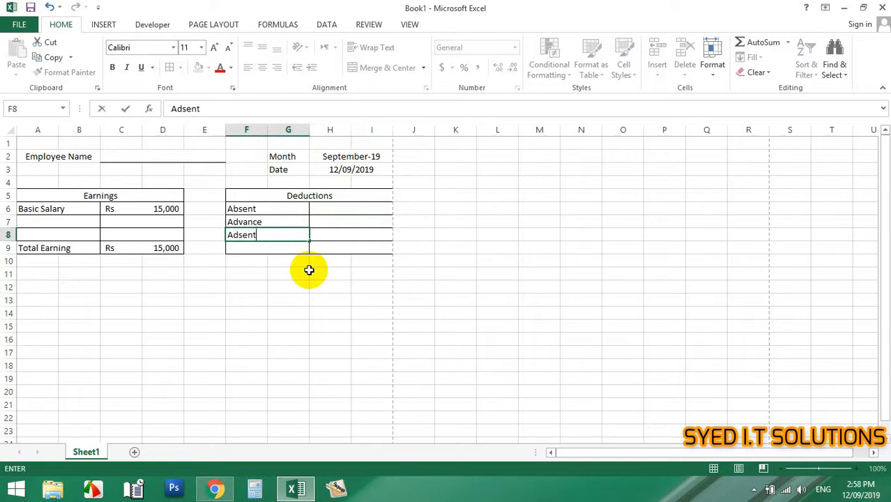
pyautogui.write(' Deduction')
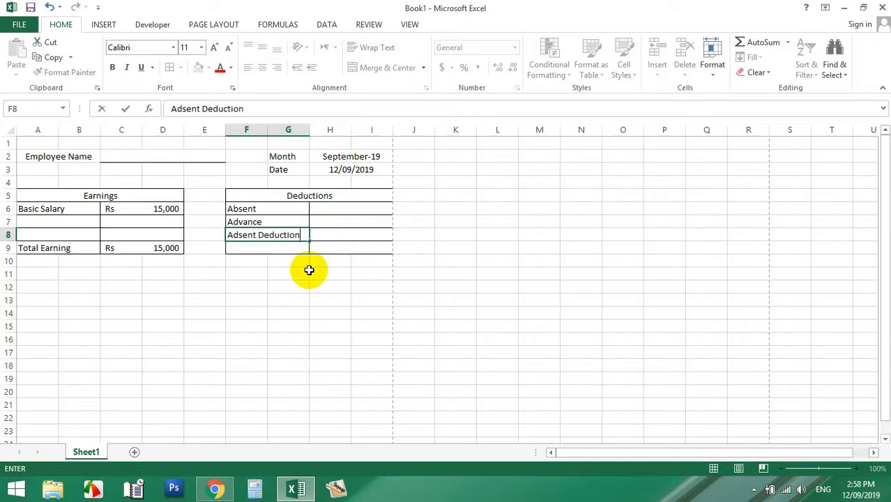
pyautogui.press('Return')
pyautogui.write('Advance Deducti')
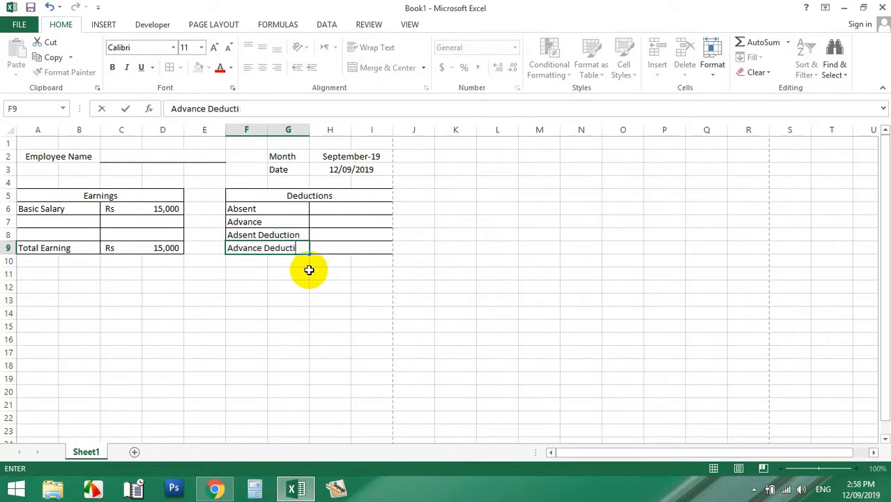
pyautogui.write('on')
pyautogui.press('Return')
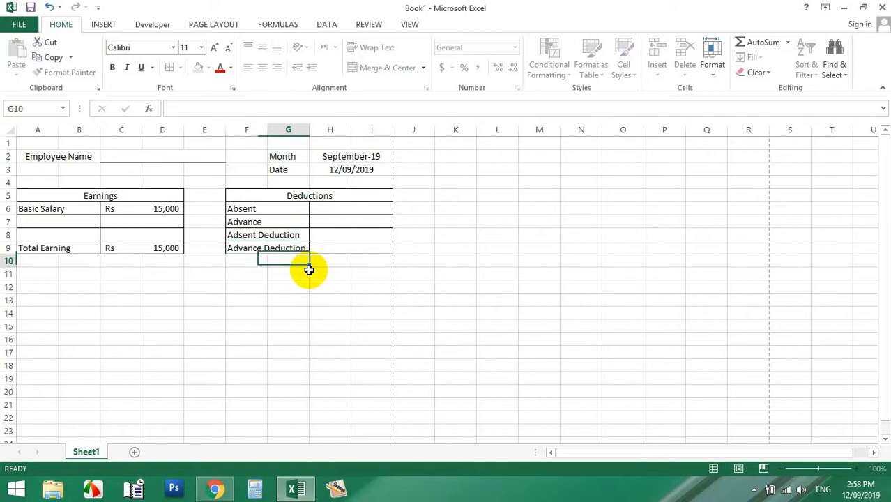
pyautogui.click(357, 214)
pyautogui.moveTo(357, 214); pyautogui.dragTo(357, 225)
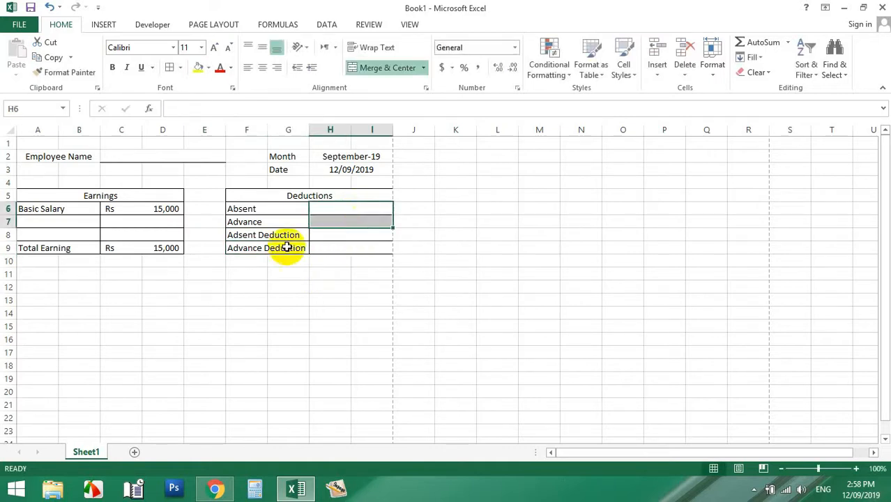
pyautogui.moveTo(278, 235); pyautogui.dragTo(288, 245)
pyautogui.click(325, 235)
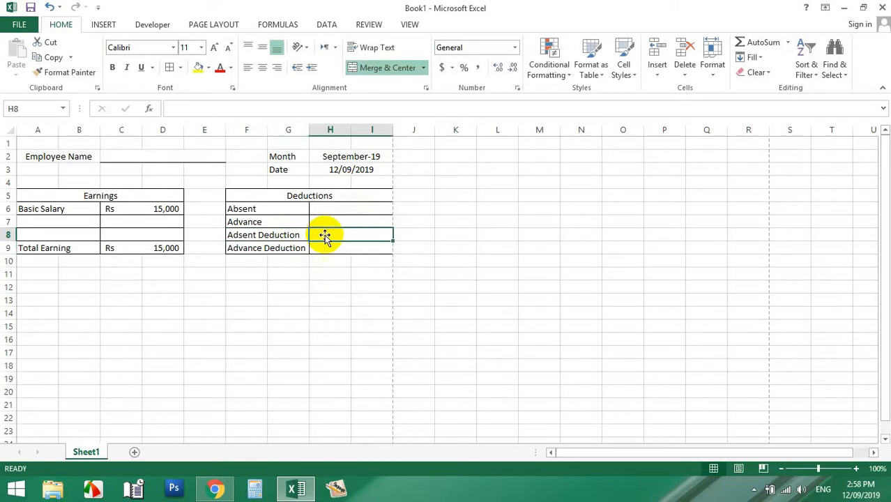
pyautogui.click(324, 250)
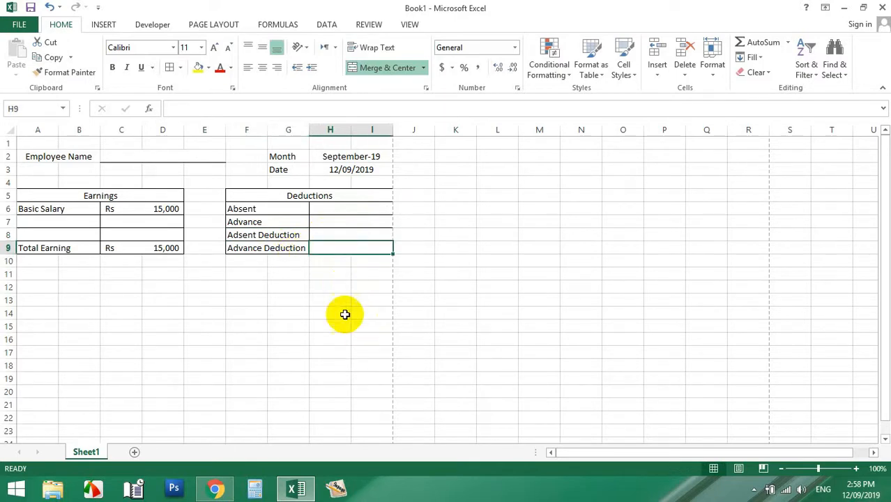
# Enter the formula =C6/30*H6 in H8 to calculate the absence deduction from the basic salary.
pyautogui.click(345, 237)
pyautogui.write('=')
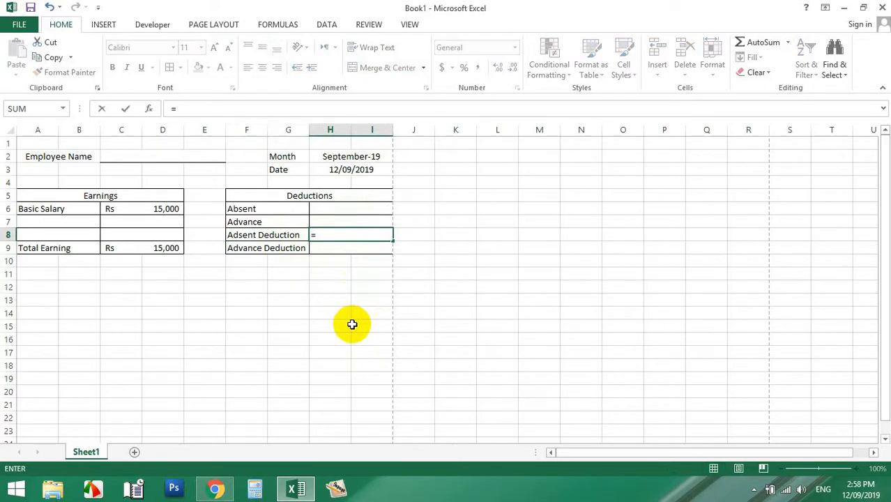
pyautogui.click(154, 211)
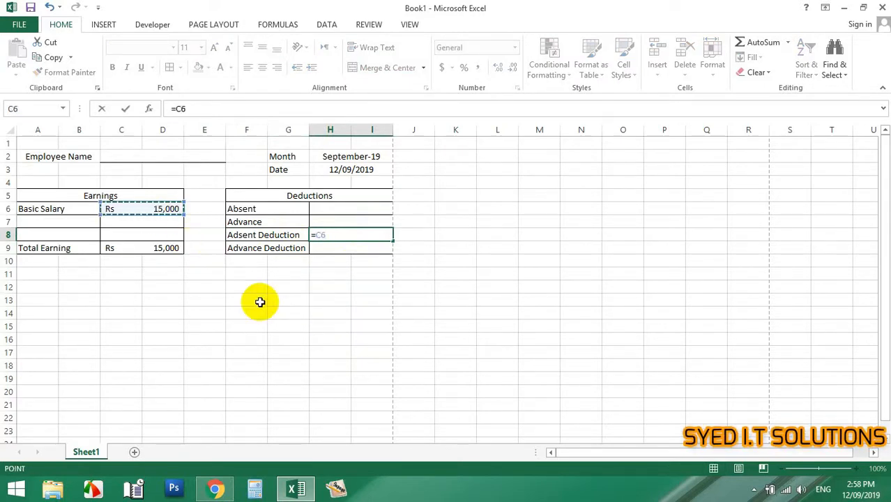
pyautogui.write('/30')
pyautogui.click(337, 210)
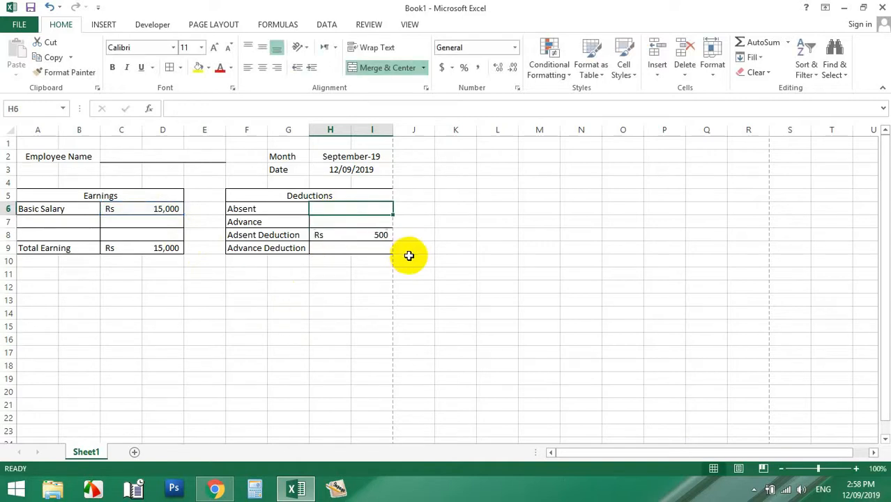
pyautogui.doubleClick(385, 235)
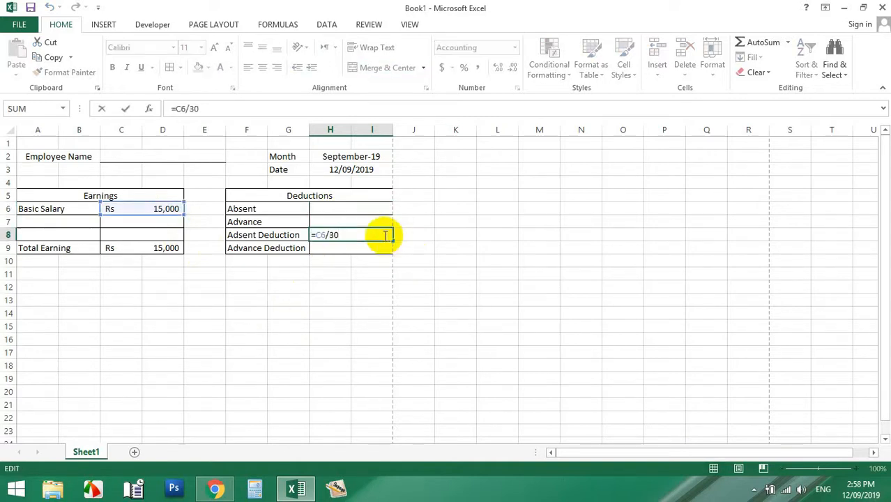
pyautogui.write('*')
pyautogui.click(338, 210)
pyautogui.press('Return')
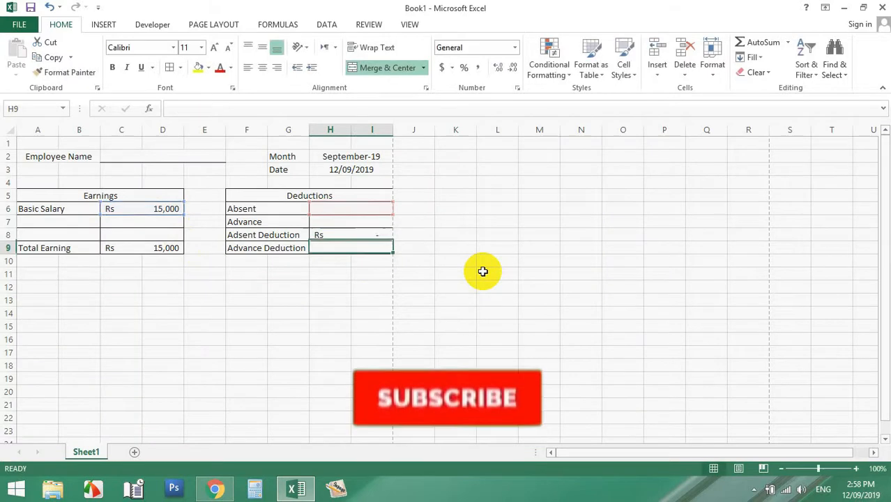
# Test the absence deduction by entering 1 and 2 absent days in H6, and clear the cell again.
pyautogui.click(345, 209)
pyautogui.write('1')
pyautogui.press('Return')
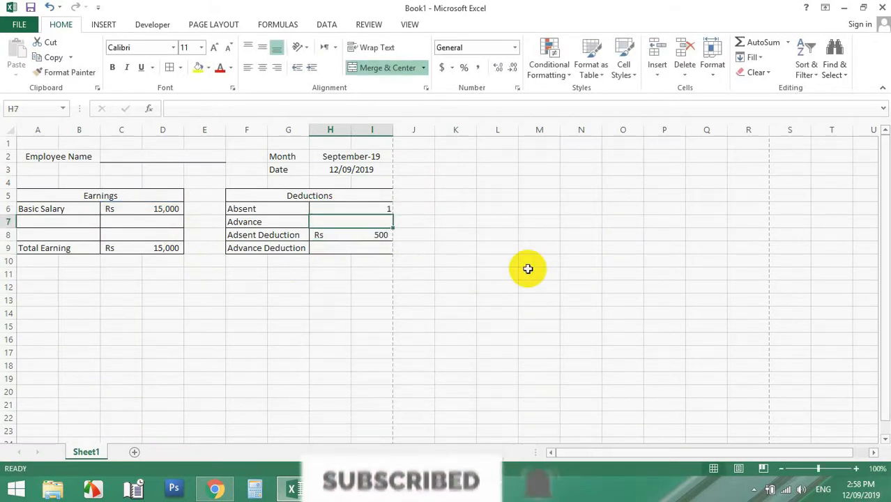
pyautogui.click(343, 235)
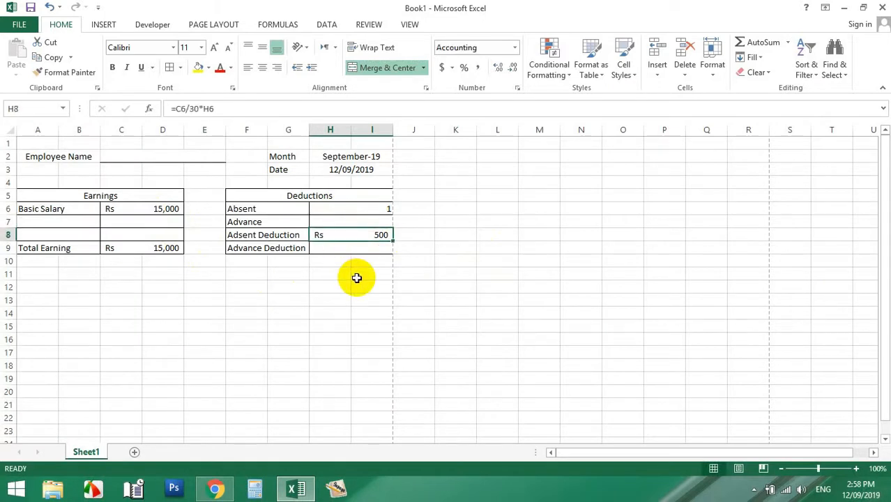
pyautogui.click(370, 210)
pyautogui.write('2')
pyautogui.press('Return')
pyautogui.click(384, 208)
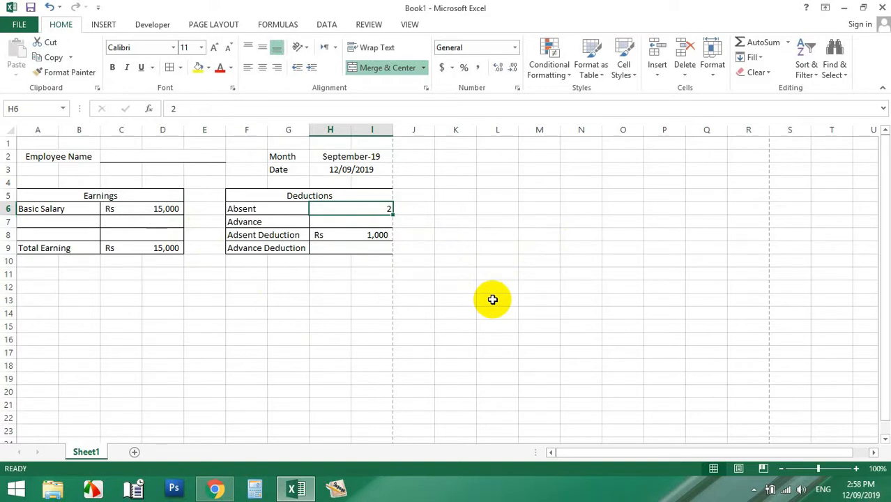
pyautogui.press('Delete')
pyautogui.click(369, 298)
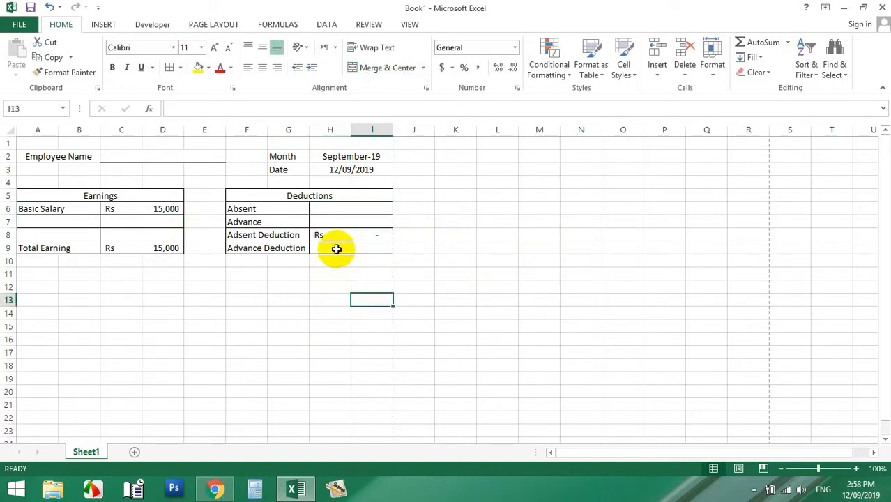
# Enter 5000 as the advance in H7 and 4000 as the advance deduction in H9.
pyautogui.click(341, 221)
pyautogui.click(343, 253)
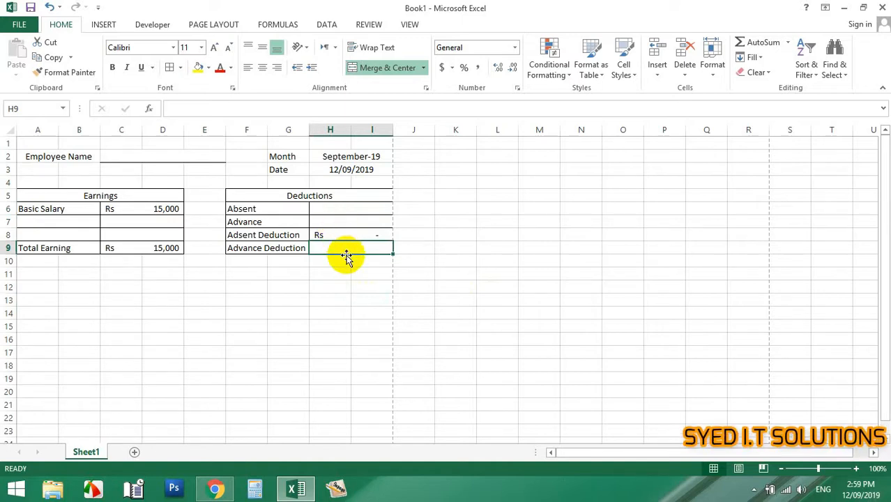
pyautogui.press('Up')
pyautogui.press('Up')
pyautogui.write('5000')
pyautogui.press('Return')
pyautogui.press('Return')
pyautogui.write('4')
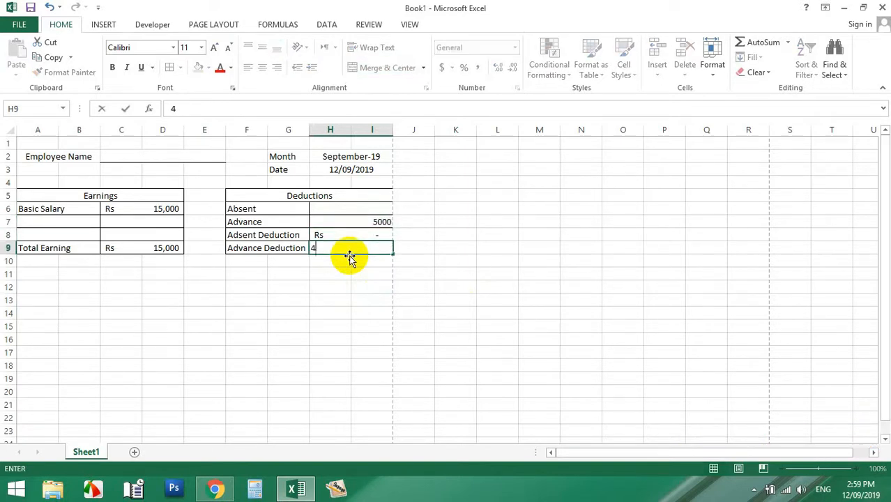
pyautogui.write('000')
pyautogui.press('Return')
pyautogui.press('Up')
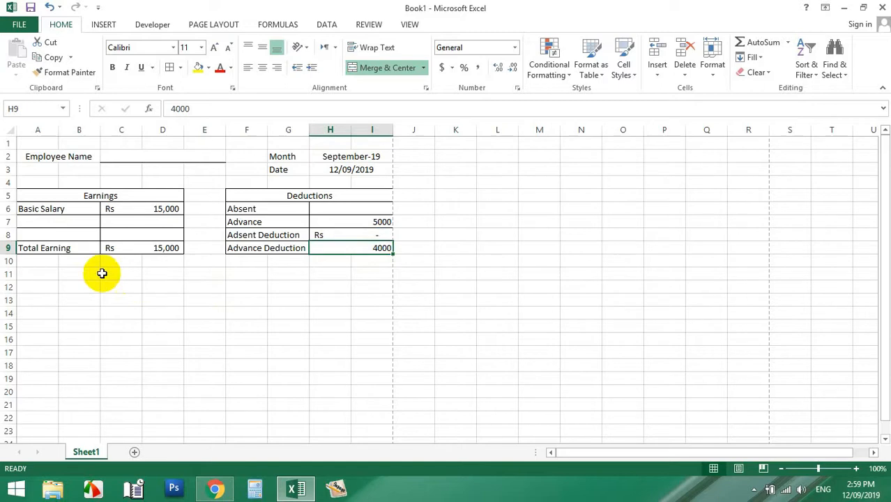
# Enter the label "Balance Due" in A11 and merge and center it across A11:B11.
pyautogui.click(44, 273)
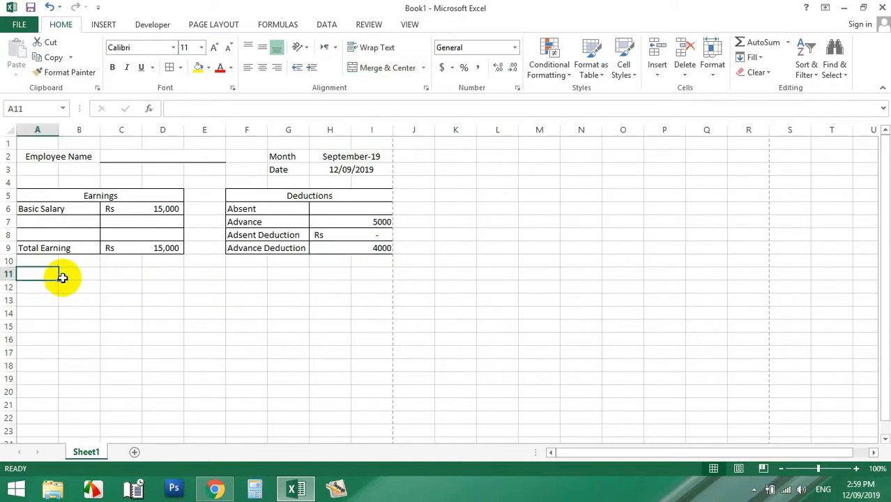
pyautogui.write('Bala')
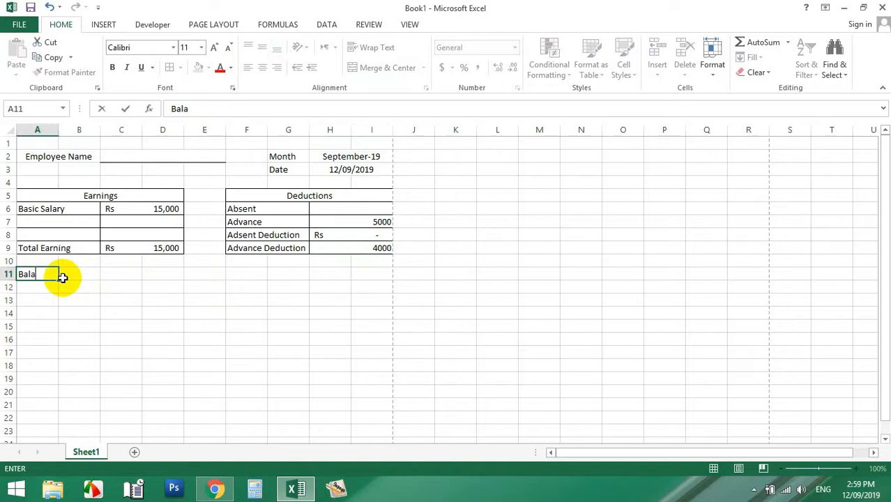
pyautogui.write('nce Due')
pyautogui.moveTo(63, 278); pyautogui.dragTo(56, 279)
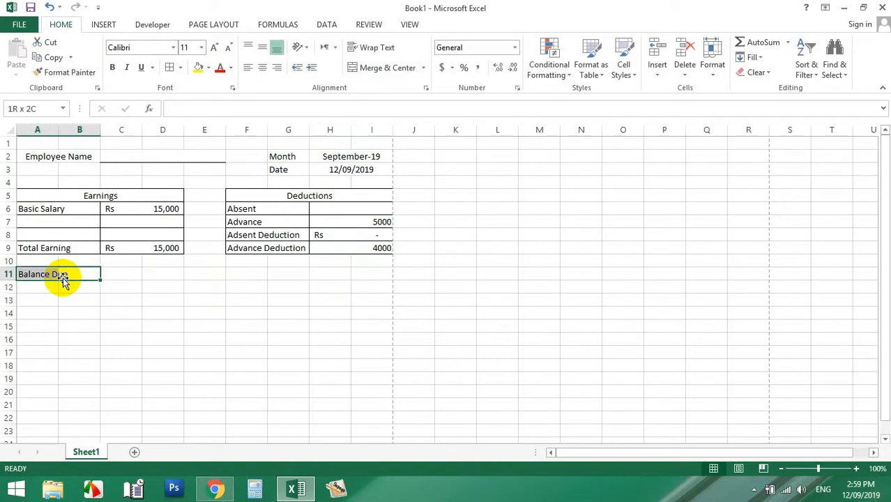
pyautogui.click(357, 70)
pyautogui.click(247, 286)
# Merge and center C11:D11 and enter the formula =H7-H9 to calculate the balance due.
pyautogui.moveTo(122, 275); pyautogui.dragTo(154, 274)
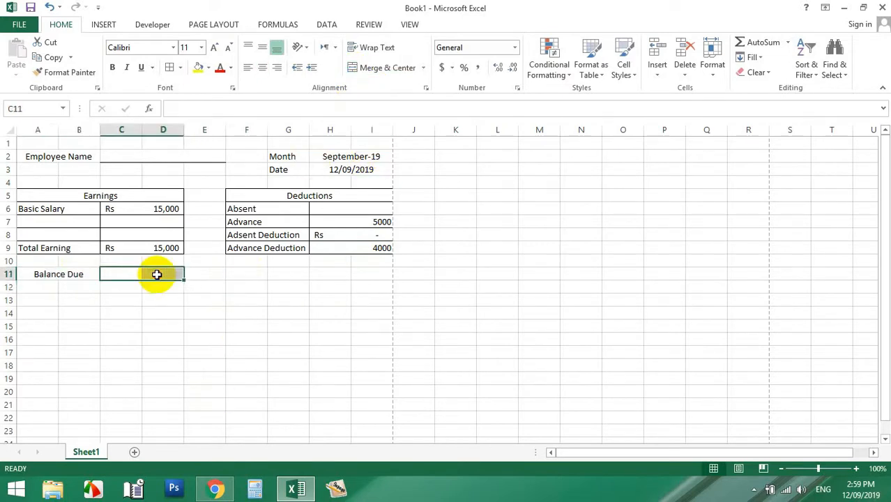
pyautogui.click(368, 69)
pyautogui.write('=')
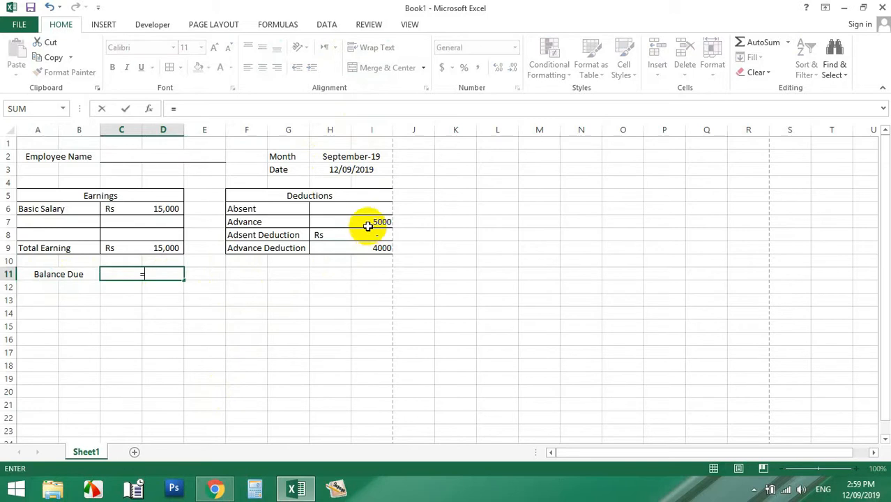
pyautogui.click(368, 223)
pyautogui.write('-')
pyautogui.click(384, 249)
pyautogui.press('Return')
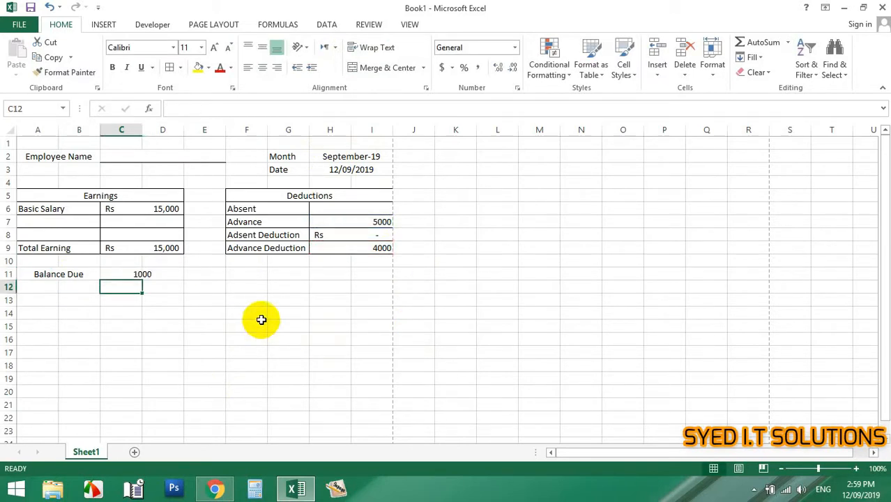
# Clear the advance deduction amount in H9.
pyautogui.click(364, 251)
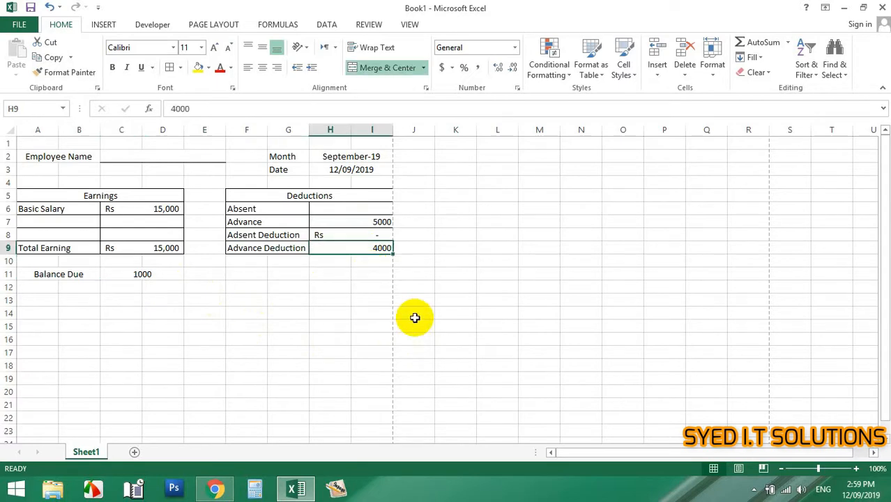
pyautogui.press('Delete')
pyautogui.click(251, 340)
# Apply all borders to the Balance Due row A11:D11.
pyautogui.click(159, 275)
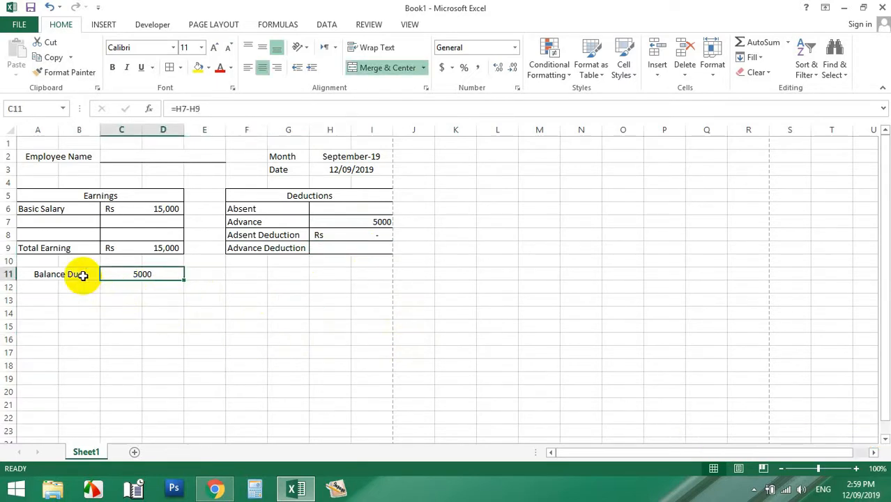
pyautogui.moveTo(82, 275); pyautogui.dragTo(162, 275)
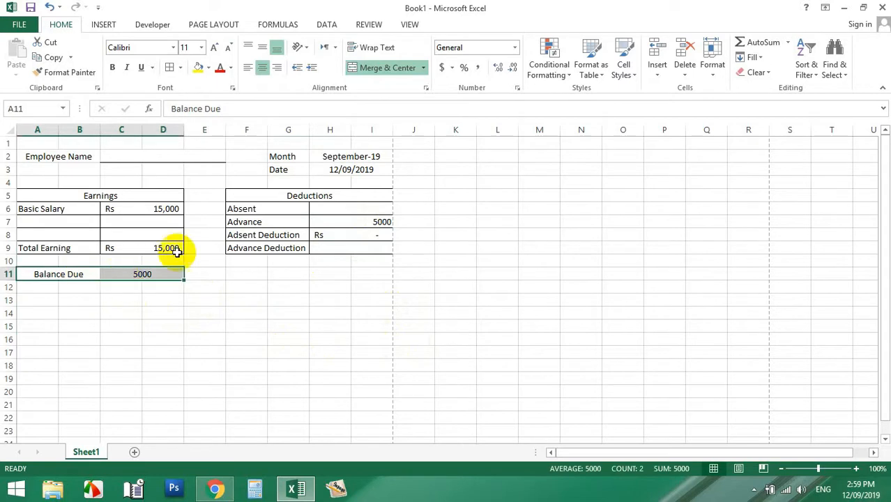
pyautogui.click(170, 67)
pyautogui.click(159, 375)
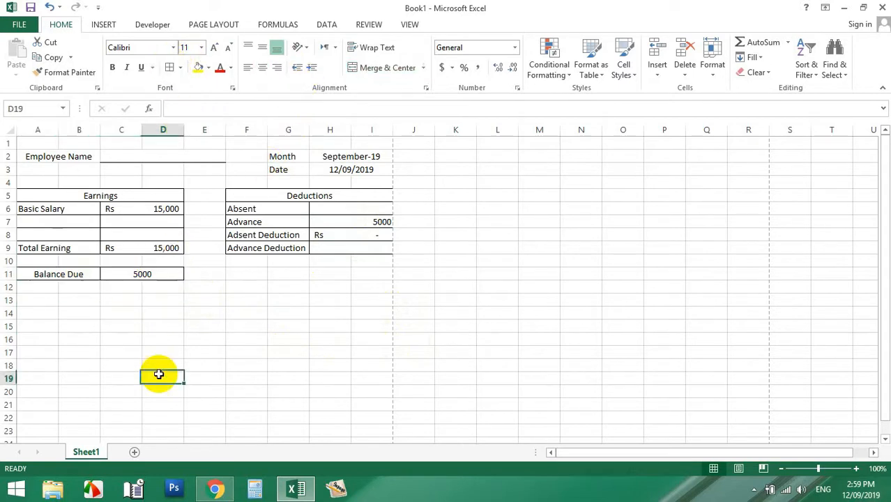
# Paste only the format of the Total Earning amount in C9 onto H7:H9 and enter 3000 as the advance deduction in H9.
pyautogui.click(342, 250)
pyautogui.click(343, 224)
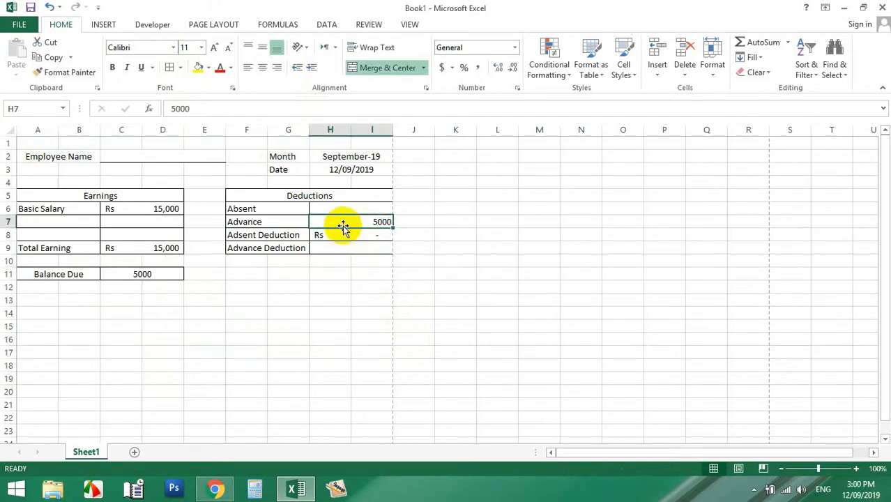
pyautogui.click(349, 249)
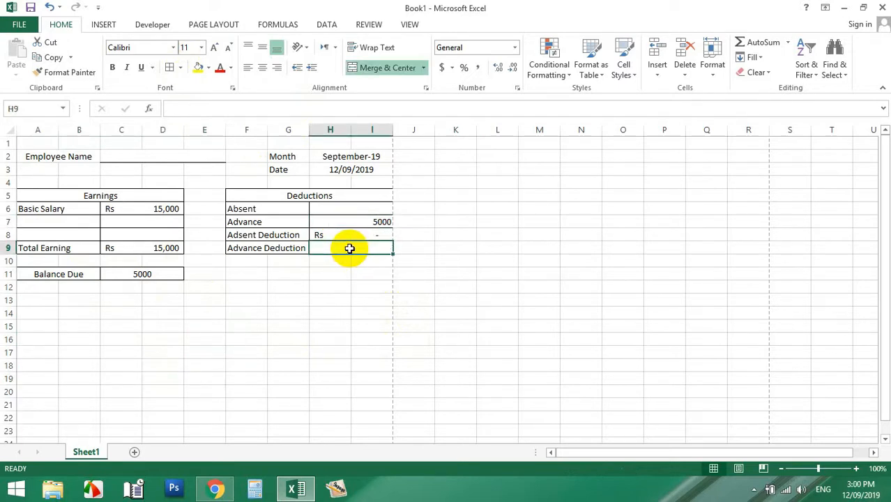
pyautogui.click(167, 249)
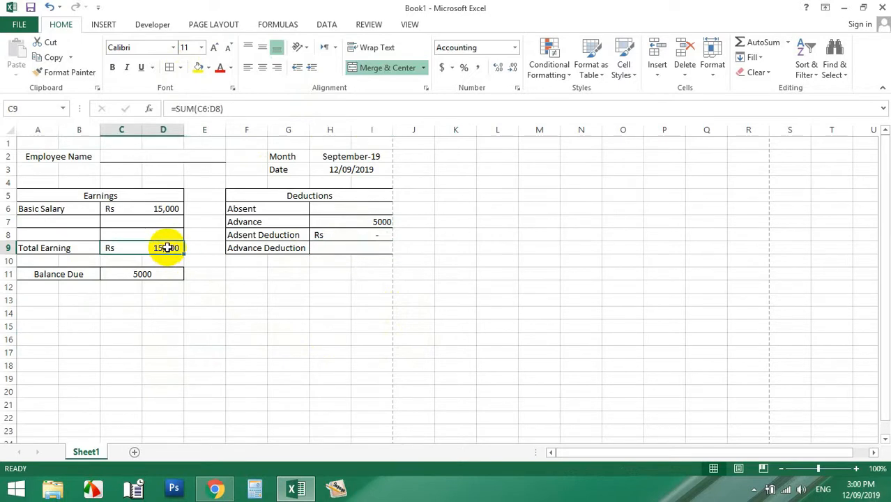
pyautogui.hotkey('ctrl', 'c')
pyautogui.moveTo(331, 249); pyautogui.dragTo(338, 224)
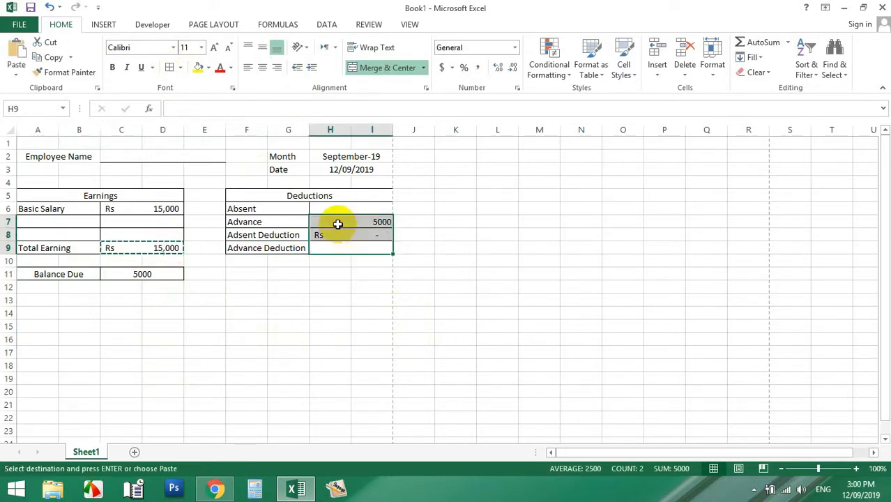
pyautogui.rightClick(337, 224)
pyautogui.click(369, 287)
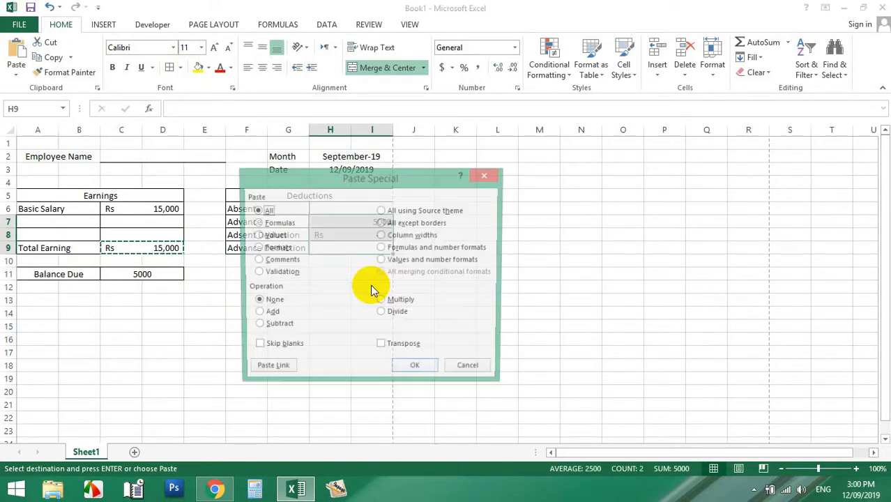
pyautogui.click(274, 223)
pyautogui.moveTo(331, 177); pyautogui.dragTo(423, 181)
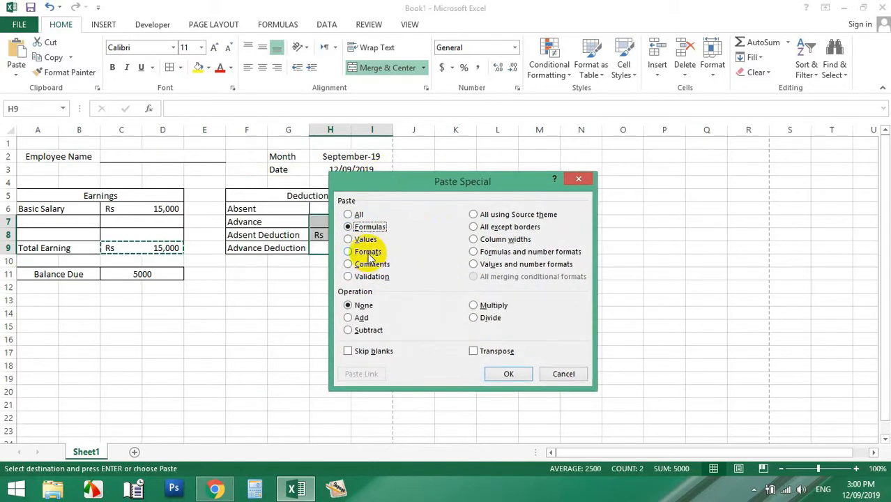
pyautogui.click(508, 373)
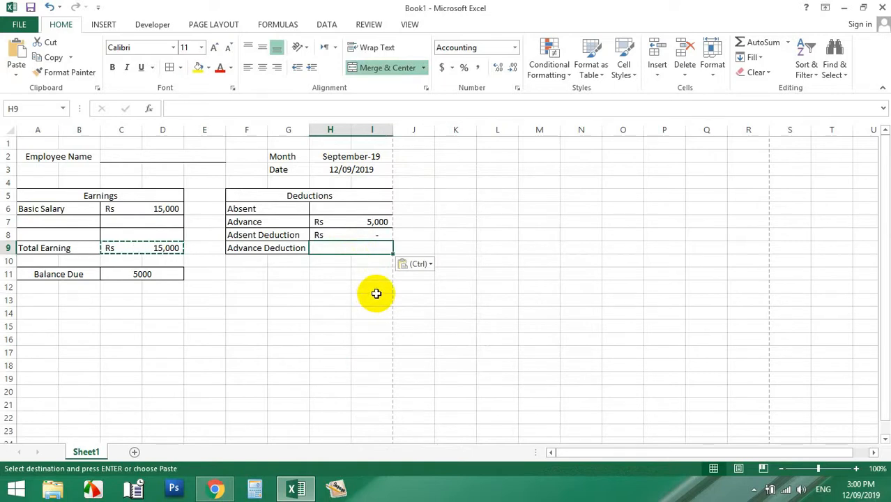
pyautogui.write('3000')
pyautogui.press('Return')
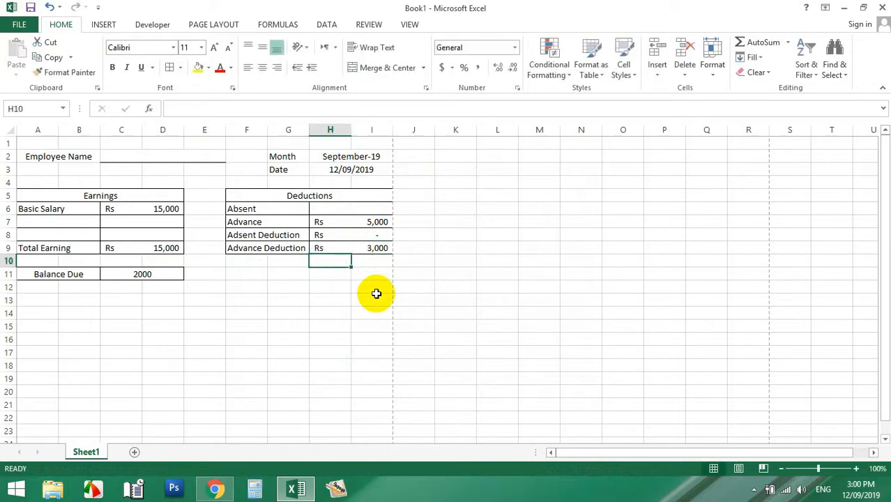
# Paste only the format of the Total Earning amount in C9 onto the balance due amount in C11.
pyautogui.click(180, 278)
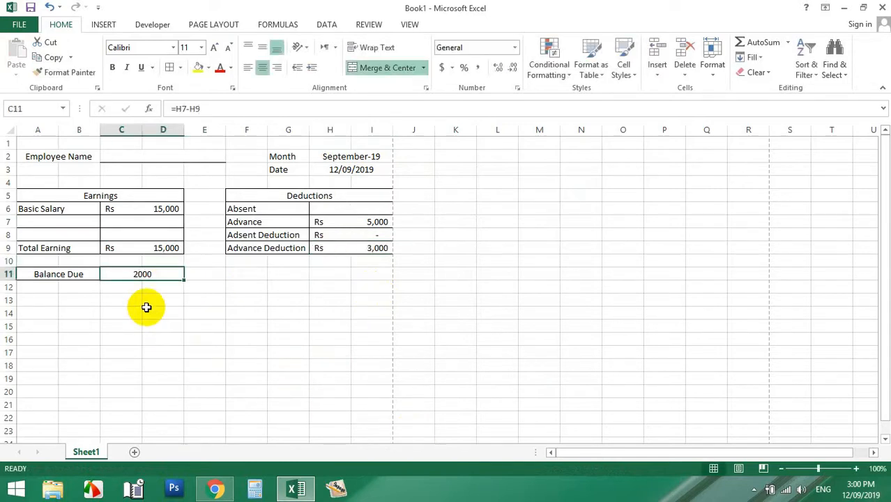
pyautogui.click(146, 250)
pyautogui.click(141, 276)
pyautogui.rightClick(140, 274)
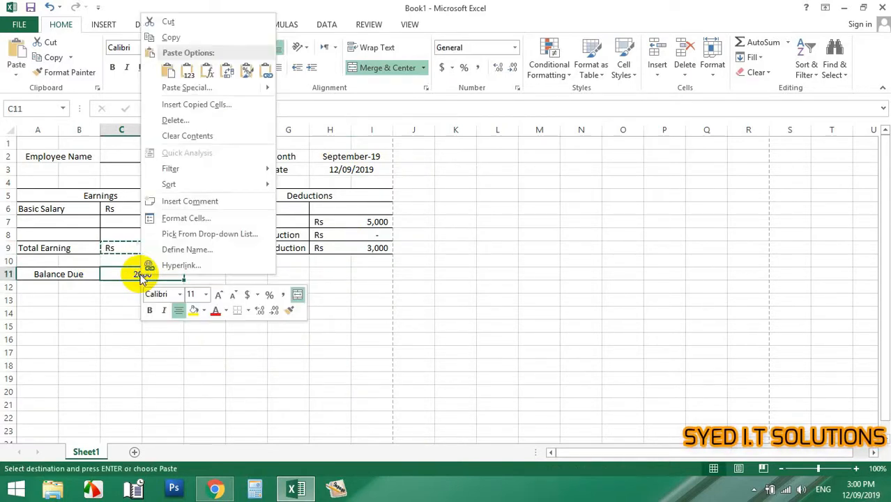
pyautogui.click(179, 89)
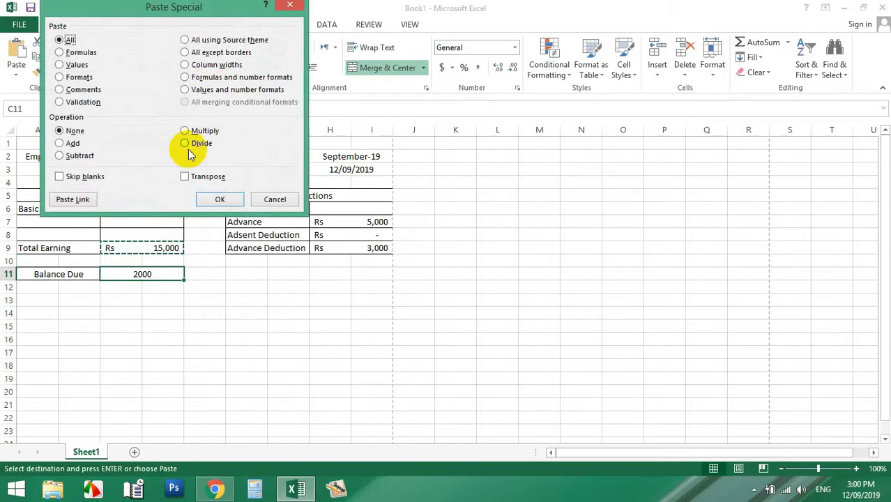
pyautogui.click(79, 76)
pyautogui.click(209, 199)
pyautogui.click(216, 326)
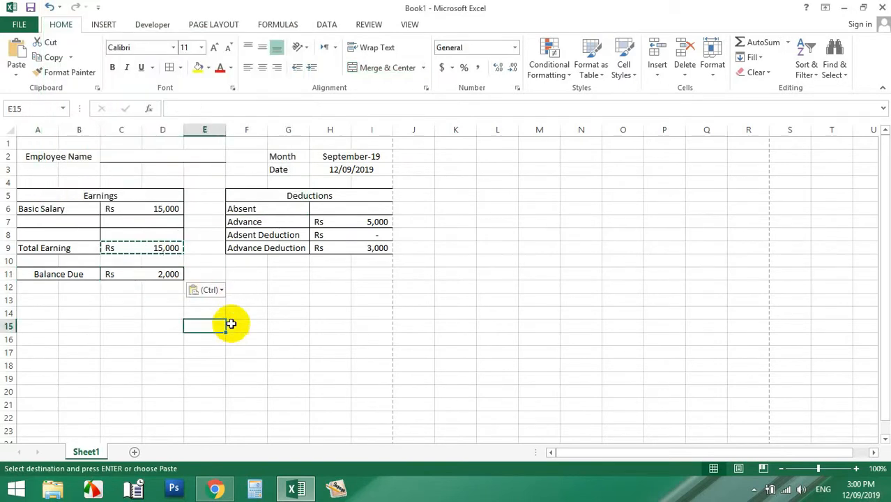
# Merge and center F11:G11 and H11:I11, and enter the label "Net Salary" in F11.
pyautogui.click(277, 276)
pyautogui.moveTo(276, 276); pyautogui.dragTo(363, 264)
pyautogui.click(385, 67)
pyautogui.click(318, 288)
pyautogui.click(384, 67)
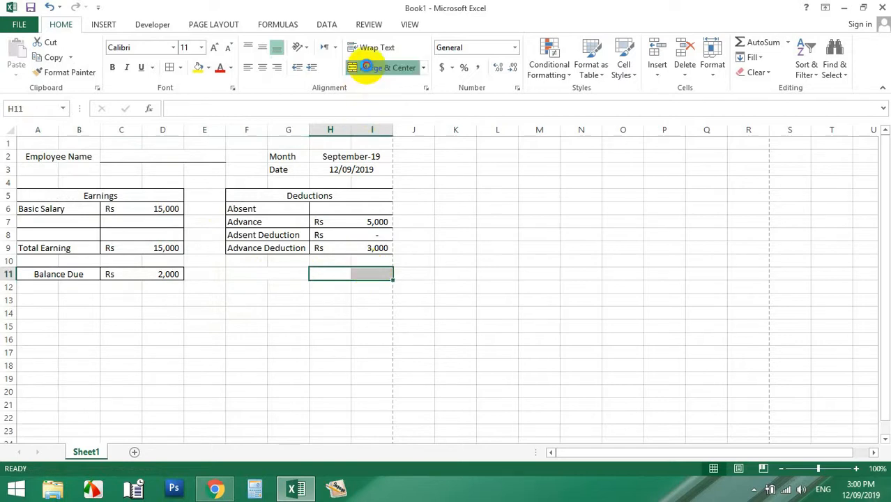
pyautogui.click(279, 271)
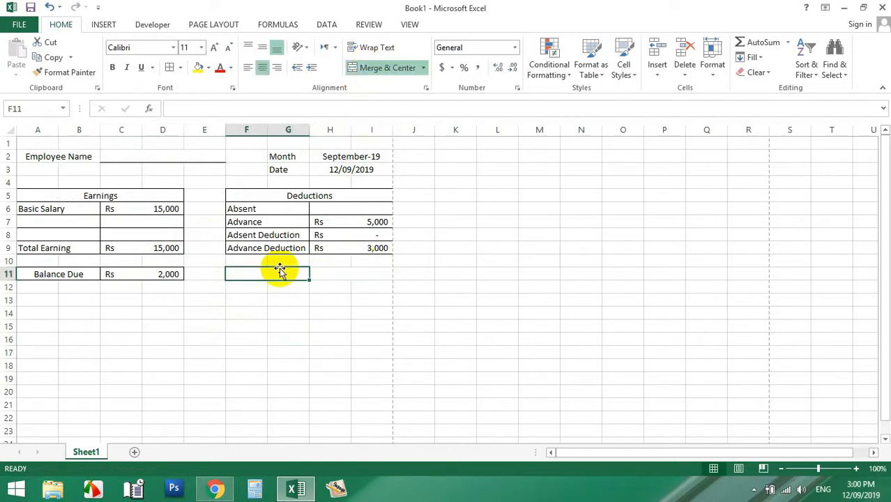
pyautogui.write('Net Salary')
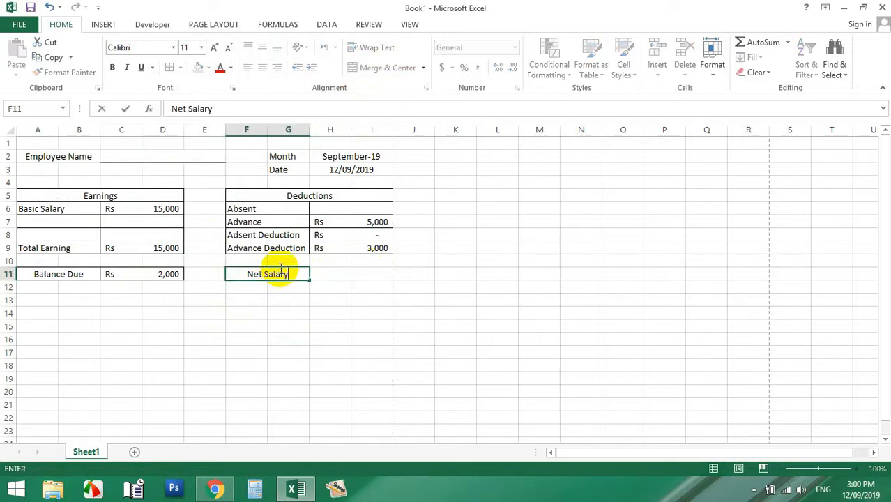
pyautogui.press('Tab')
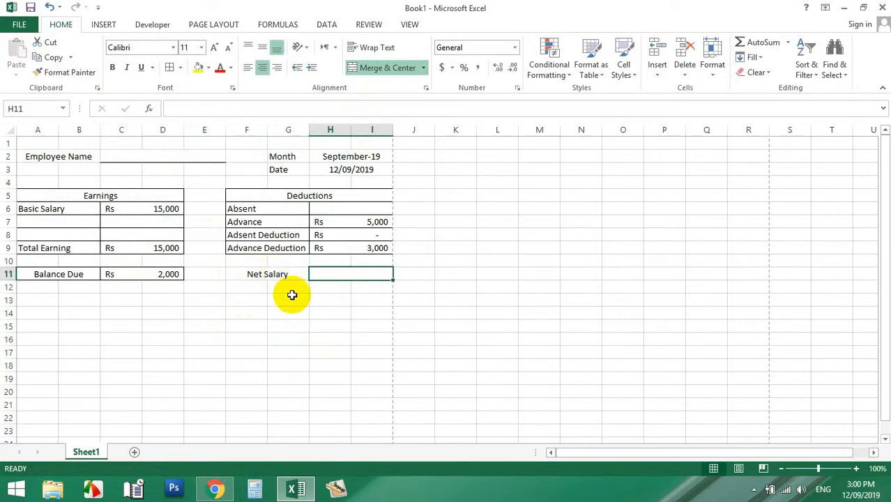
pyautogui.click(174, 248)
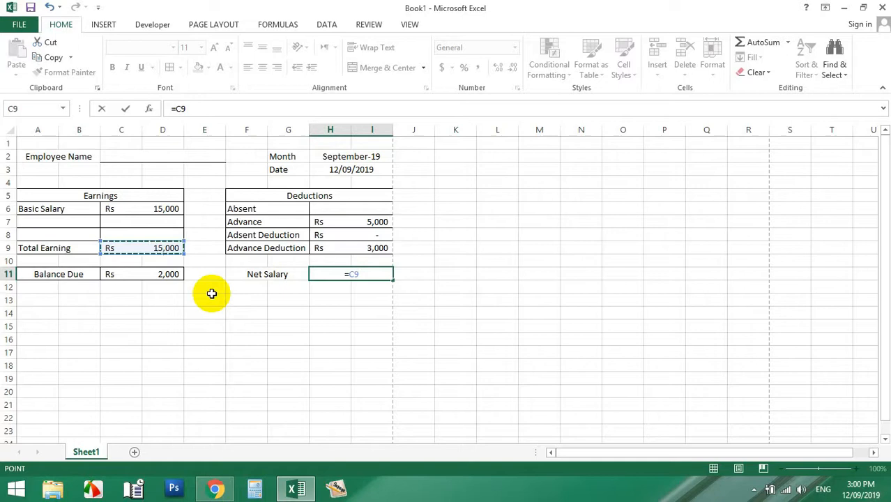
pyautogui.write('-')
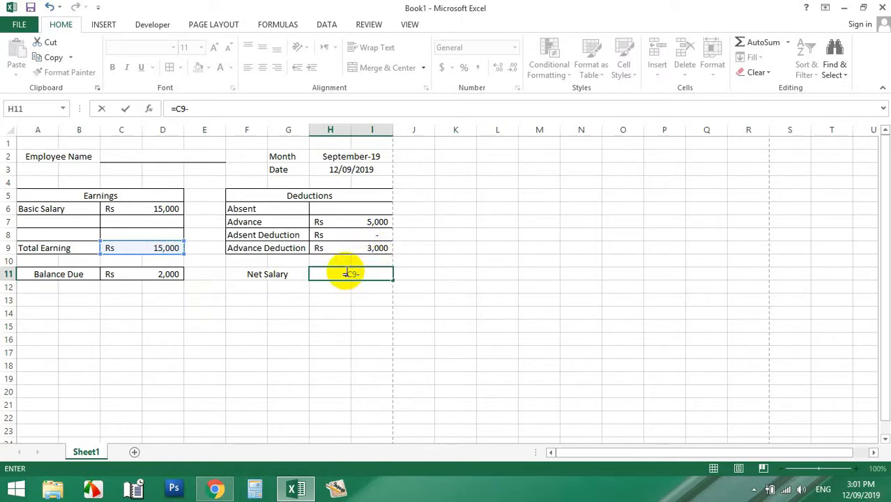
pyautogui.press('Return')
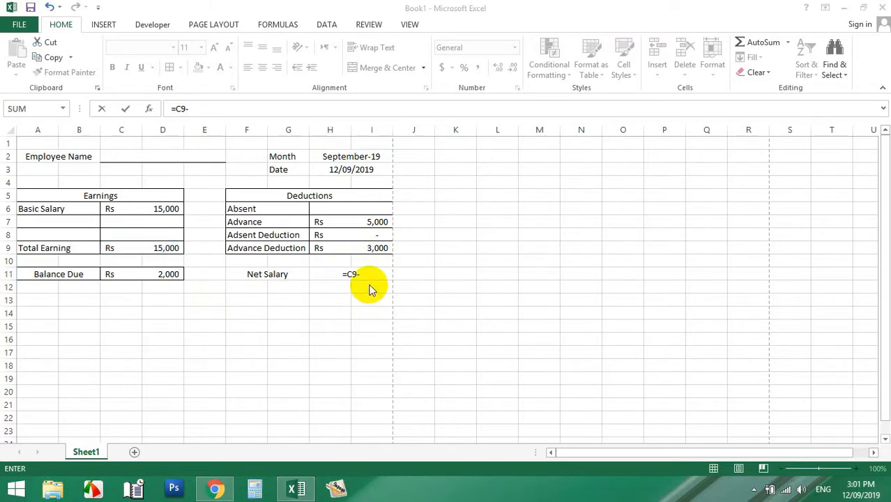
pyautogui.click(371, 274)
pyautogui.write('C')
pyautogui.press('Escape')
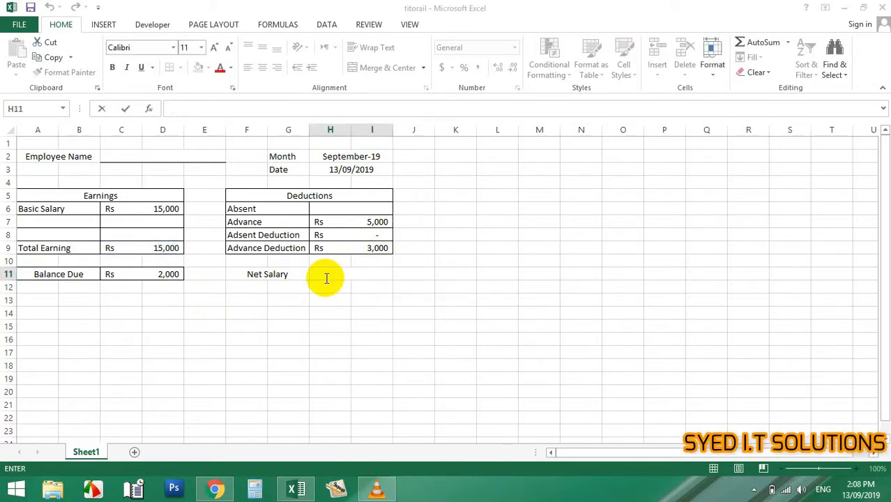
pyautogui.click(326, 278)
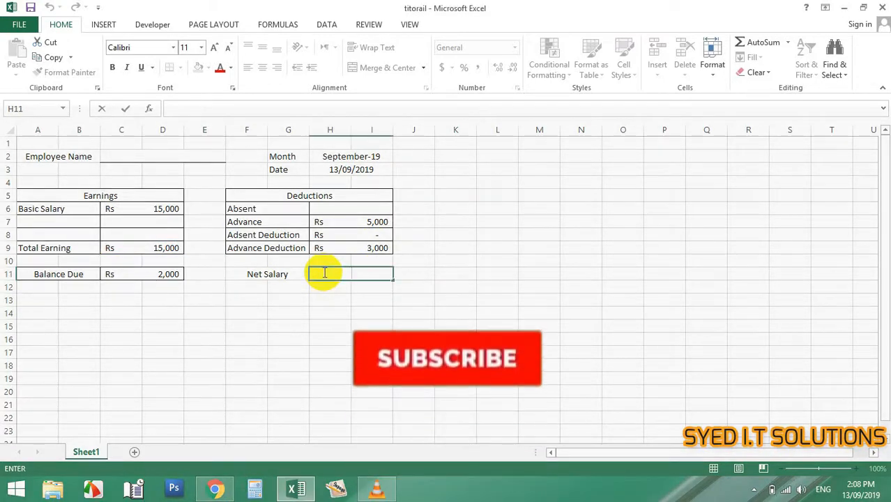
pyautogui.click(244, 260)
# Insert an entire new row at row 10, above the Balance Due and Net Salary row.
pyautogui.click(304, 258)
pyautogui.rightClick(302, 255)
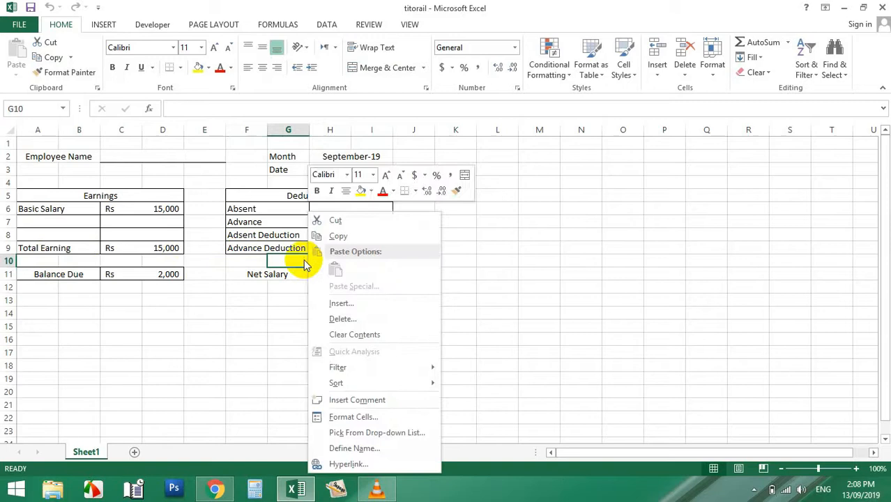
pyautogui.click(331, 302)
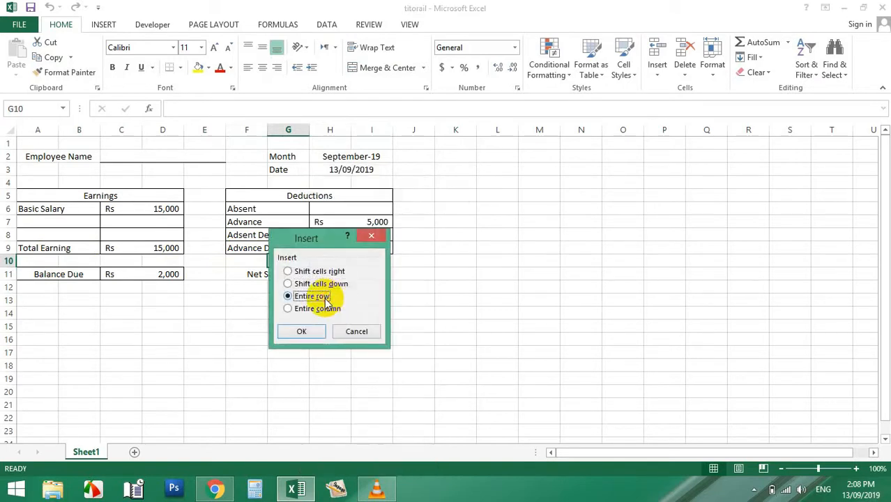
pyautogui.click(312, 331)
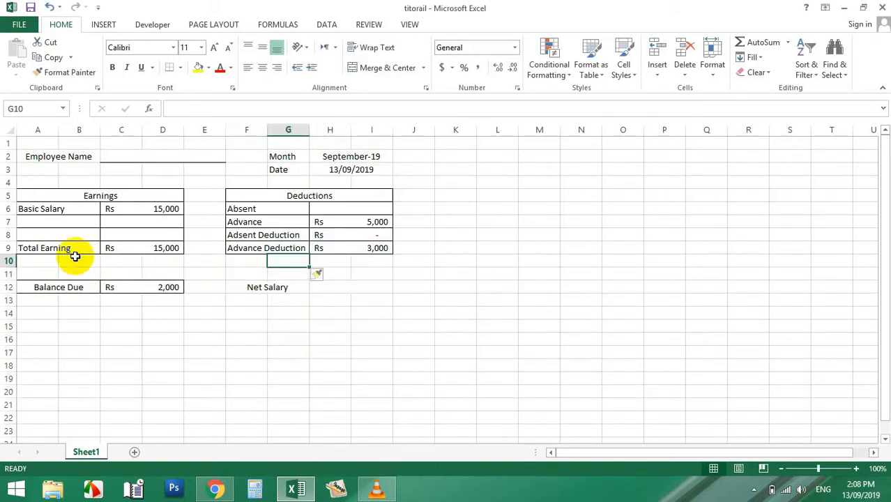
# Move the Total Earning row from A9:D9 down to A10:D10, leaving row 9 of the Earnings table empty.
pyautogui.moveTo(70, 248); pyautogui.dragTo(161, 248)
pyautogui.hotkey('ctrl', 'c')
pyautogui.click(39, 261)
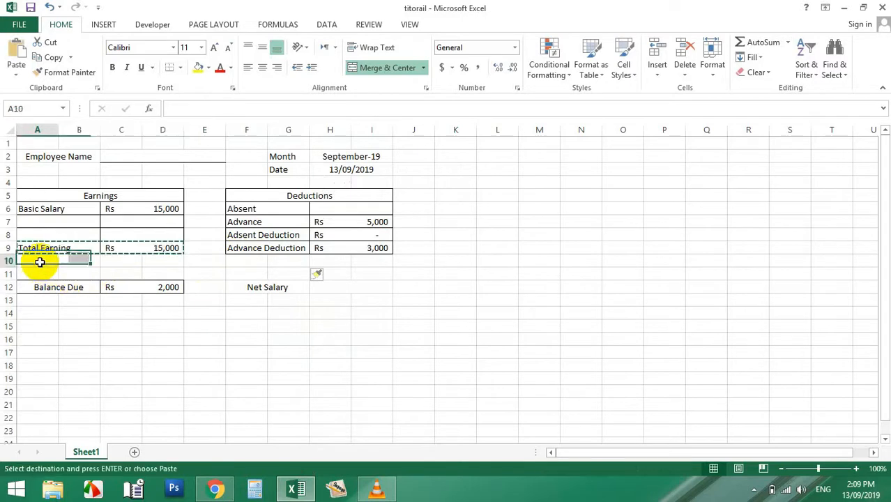
pyautogui.hotkey('ctrl', 'c')
pyautogui.moveTo(48, 247); pyautogui.dragTo(149, 250)
pyautogui.hotkey('ctrl', 'c')
pyautogui.click(42, 262)
pyautogui.hotkey('ctrl', 'v')
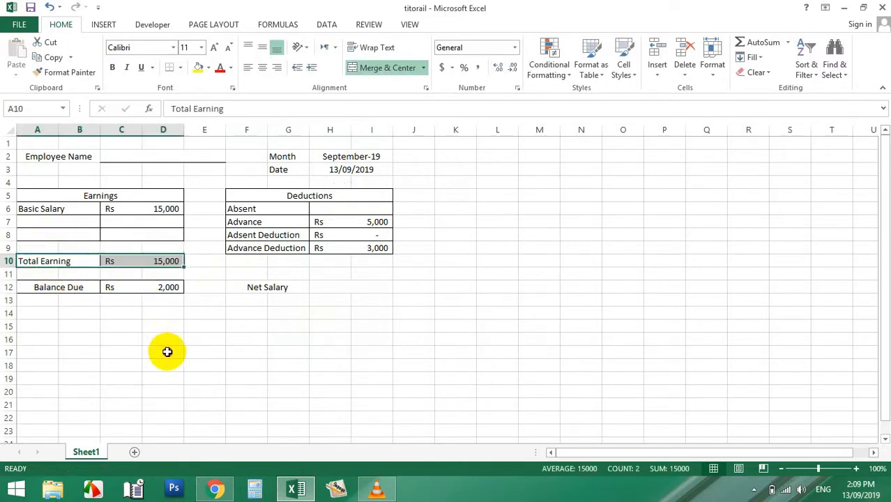
pyautogui.click(167, 352)
# Merge and center A9:B9 and C9:D9 in the emptied row of the Earnings table.
pyautogui.moveTo(172, 248); pyautogui.dragTo(66, 246)
pyautogui.click(62, 246)
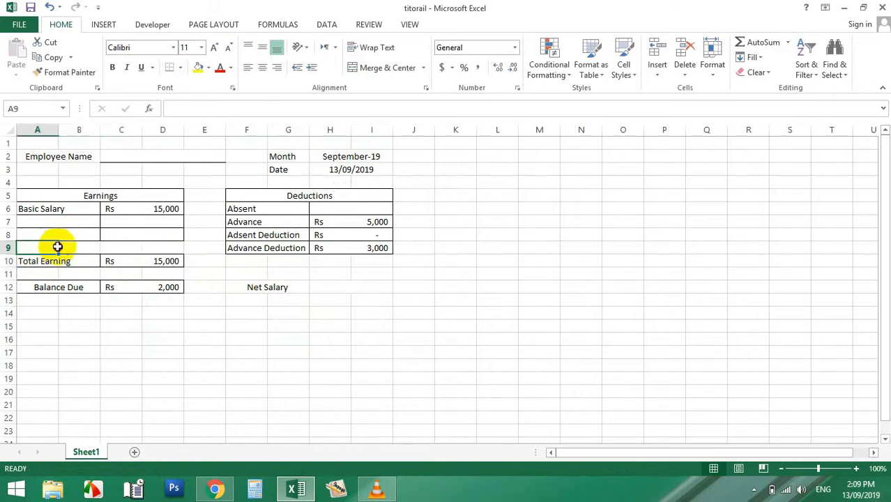
pyautogui.click(375, 68)
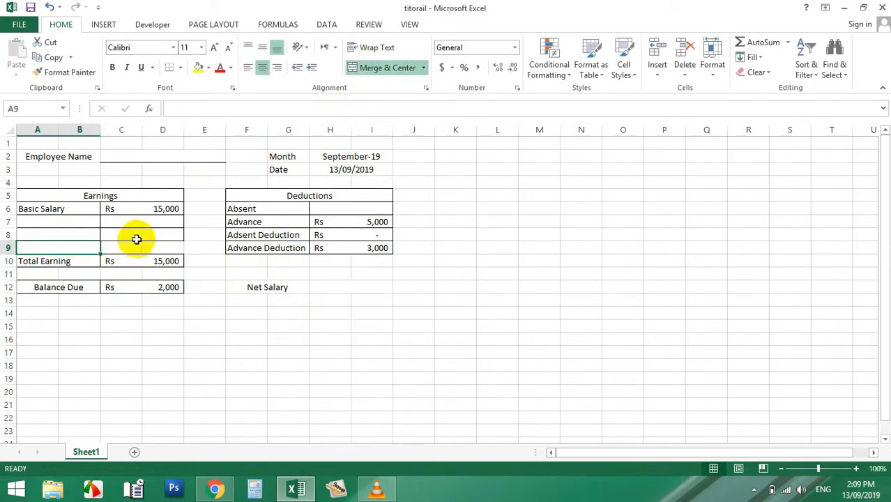
pyautogui.moveTo(128, 248); pyautogui.dragTo(167, 248)
pyautogui.click(393, 67)
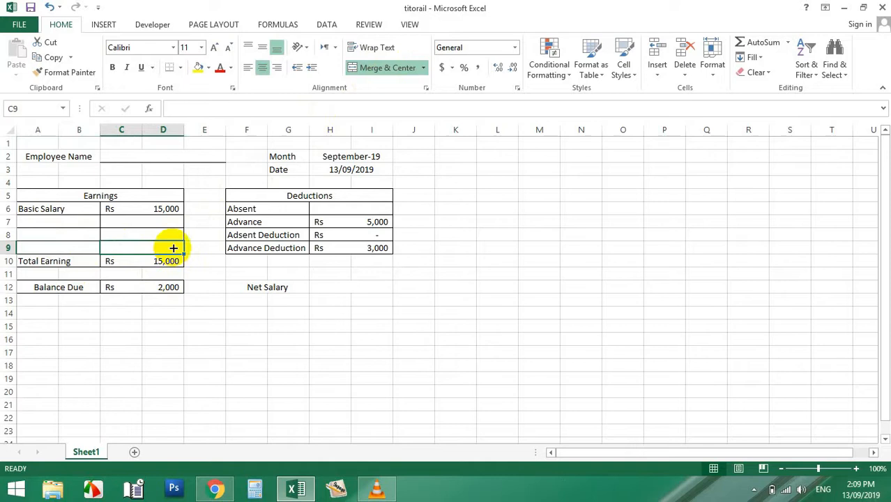
# Apply all borders to A8:D10 in the lower part of the Earnings table.
pyautogui.moveTo(154, 259); pyautogui.dragTo(34, 230)
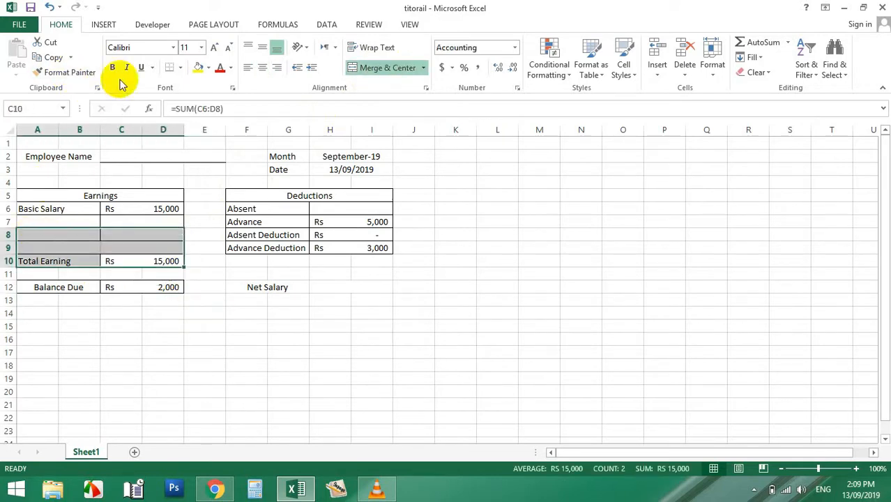
pyautogui.click(180, 68)
pyautogui.click(189, 179)
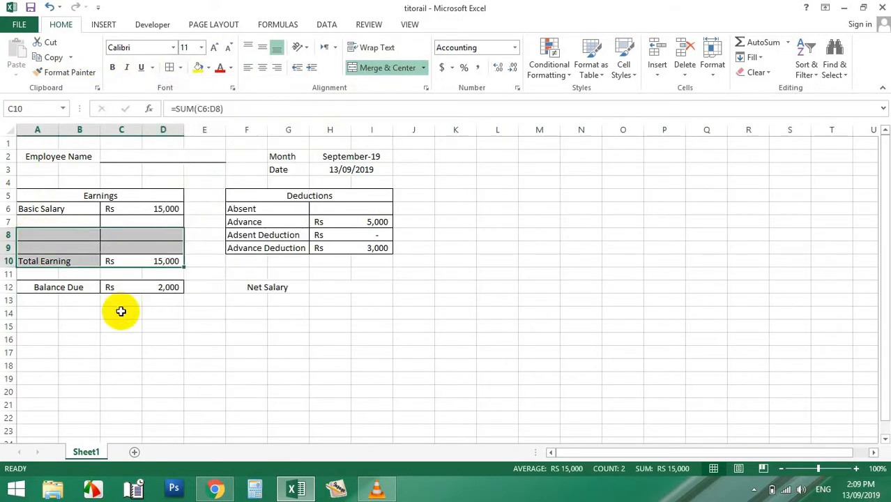
pyautogui.click(121, 311)
pyautogui.click(129, 209)
pyautogui.click(133, 233)
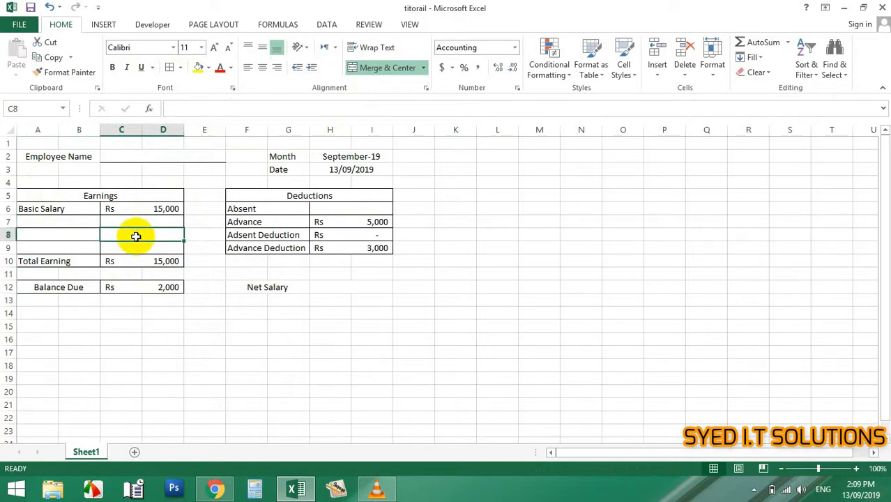
pyautogui.click(134, 249)
pyautogui.click(172, 261)
# Merge and center F10:G10 and H10:I10, and enter the label "Total Deduction" in F10.
pyautogui.moveTo(245, 261); pyautogui.dragTo(368, 260)
pyautogui.click(387, 67)
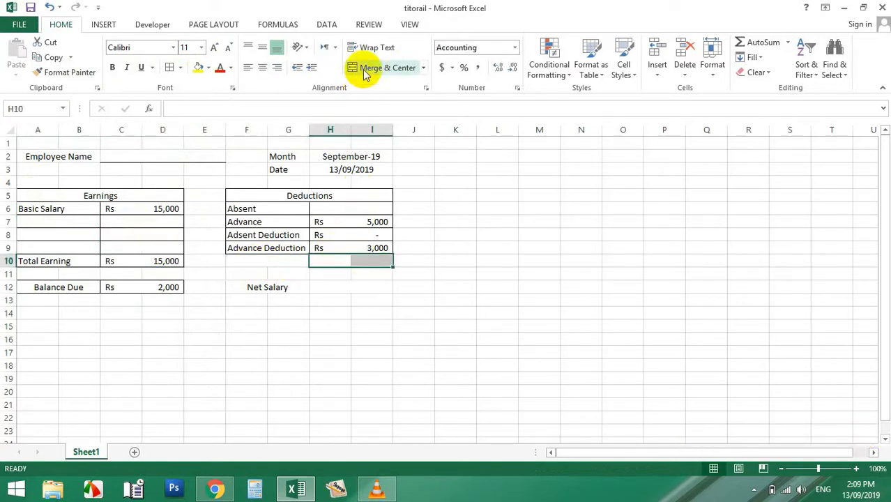
pyautogui.click(364, 70)
pyautogui.click(280, 260)
pyautogui.write('T')
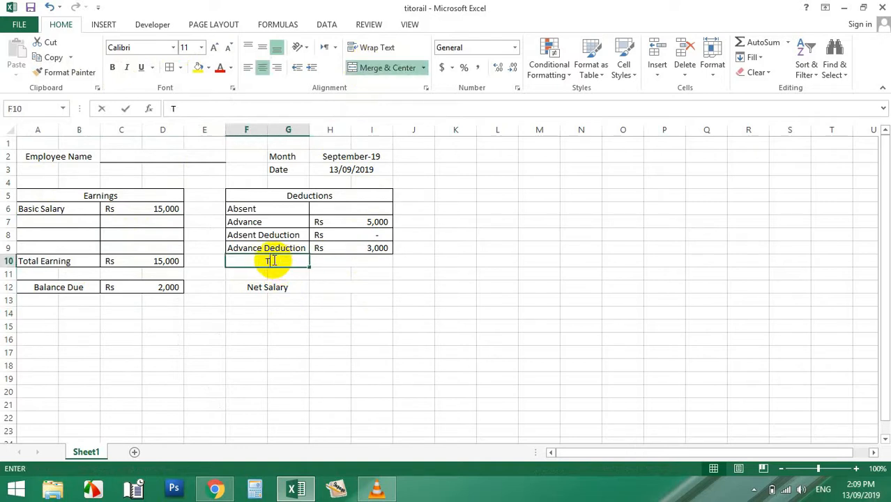
pyautogui.write('aoal')
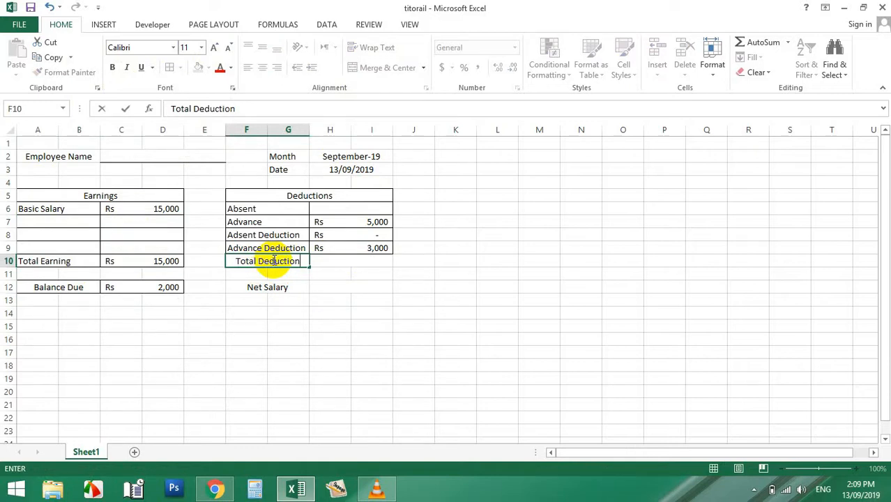
# Enter the formula =H8+H9 in H10 to add the absent and advance deductions.
pyautogui.press('Tab')
pyautogui.write('=')
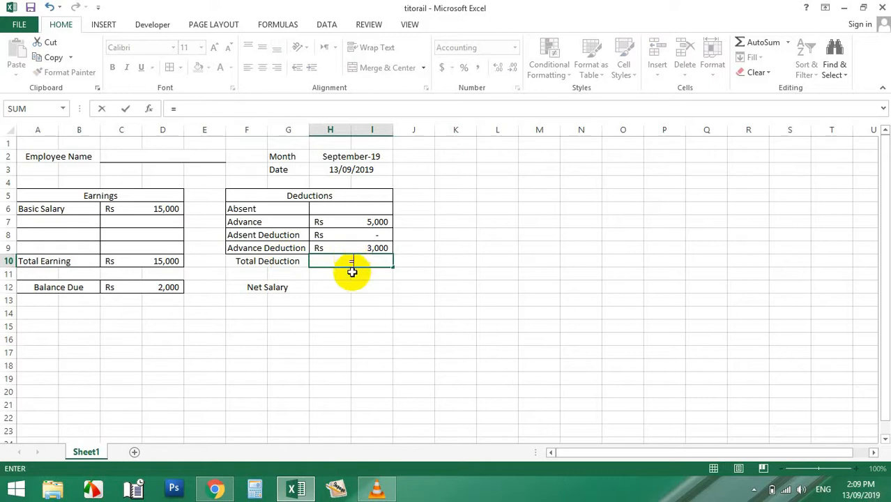
pyautogui.click(334, 236)
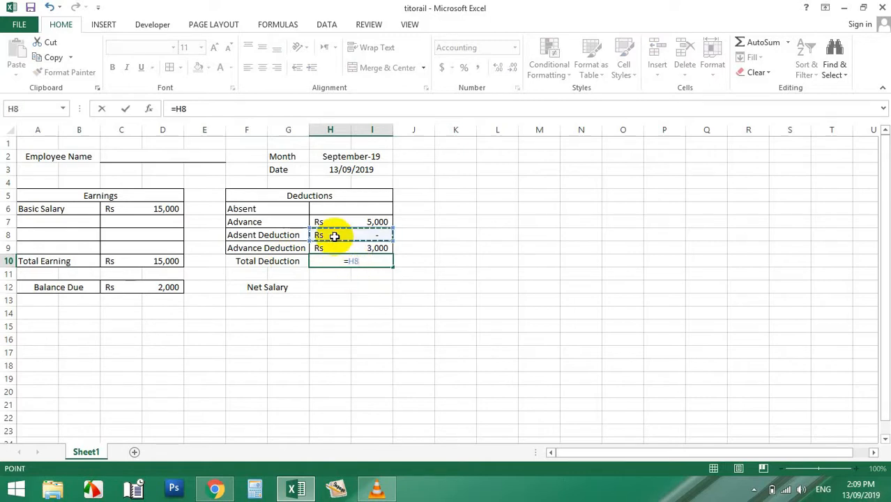
pyautogui.write('+')
pyautogui.click(347, 250)
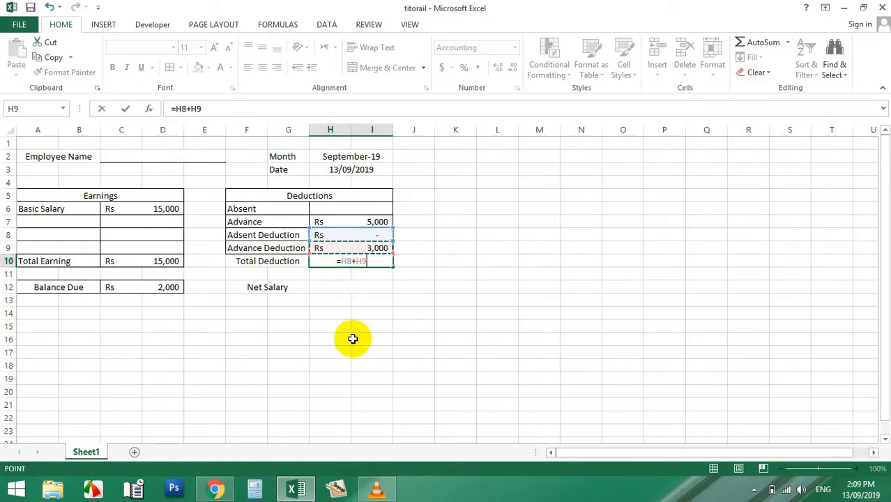
pyautogui.press('Return')
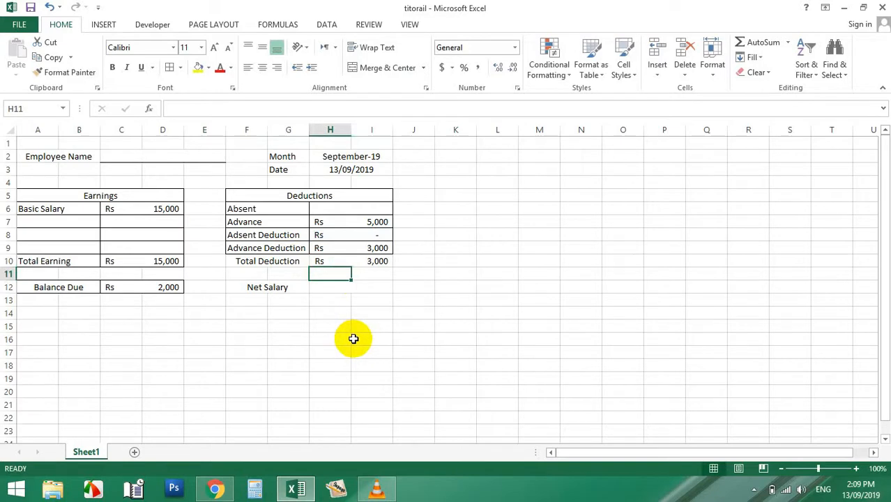
# Enter 2 absent days in H6 and check the deduction amounts and their formulas in H8:H10.
pyautogui.click(364, 209)
pyautogui.write('2')
pyautogui.press('Return')
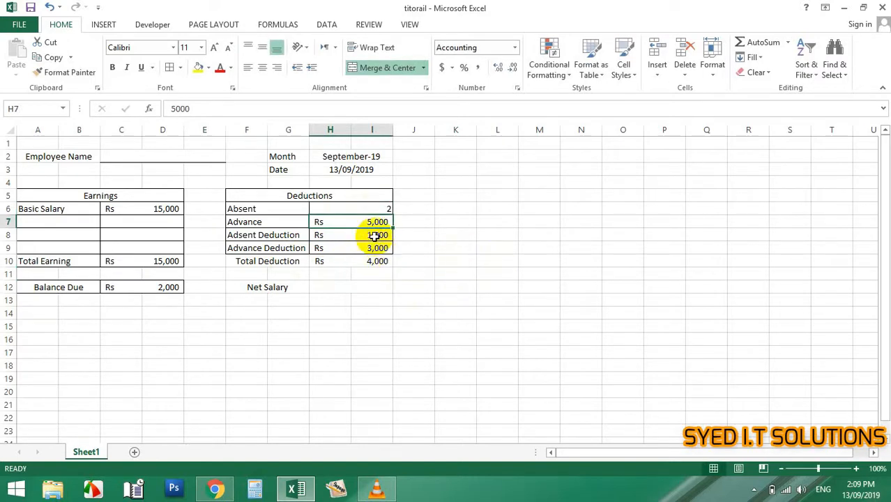
pyautogui.click(377, 260)
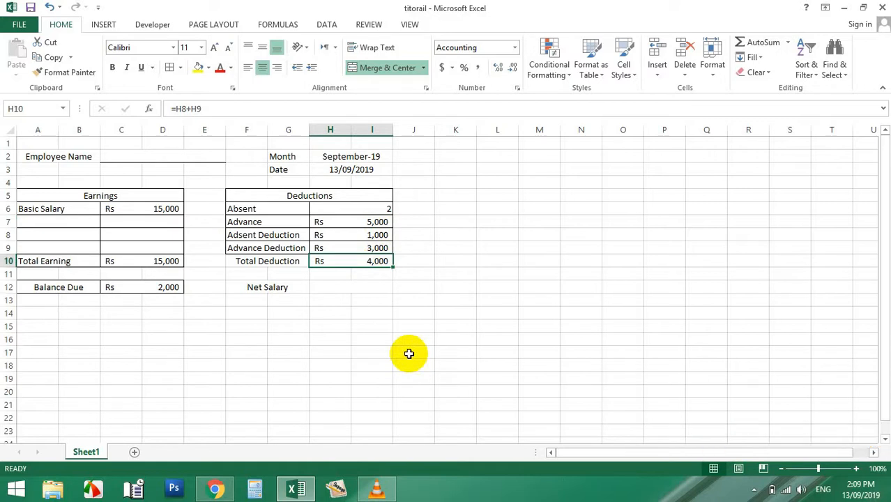
pyautogui.click(372, 247)
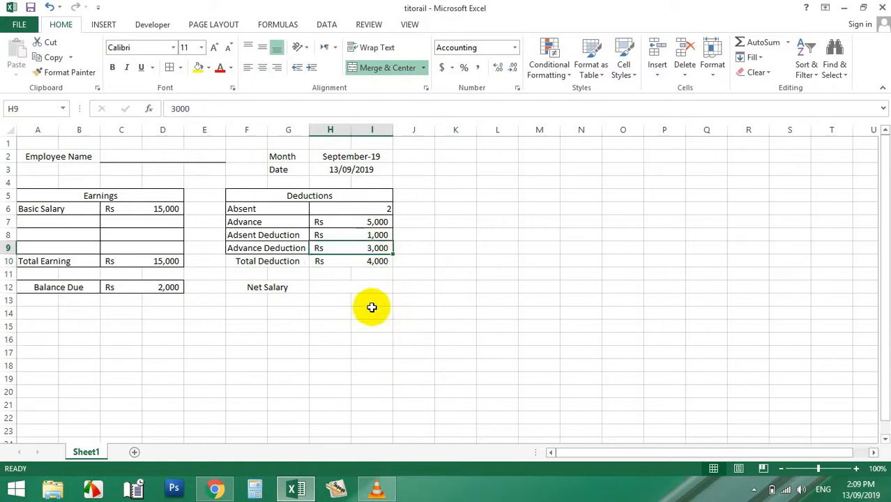
pyautogui.click(375, 235)
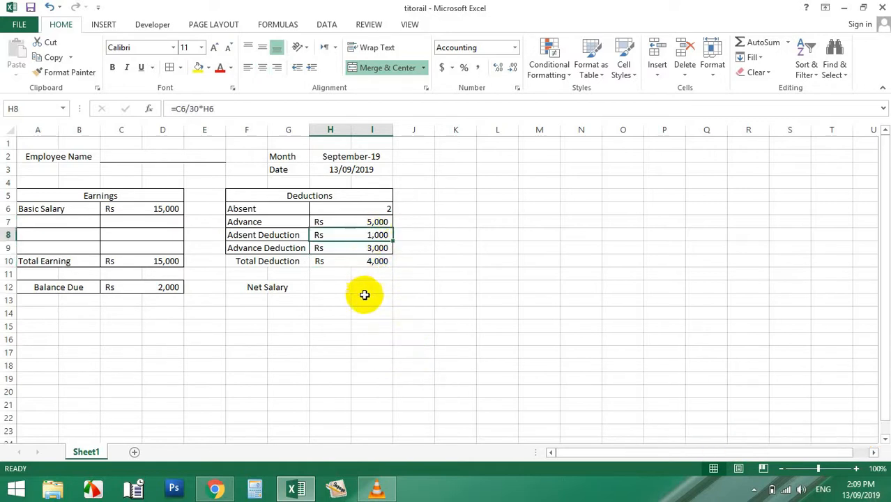
# Left-align the Total Deduction label in F10 and apply all borders to F10:I10.
pyautogui.click(284, 261)
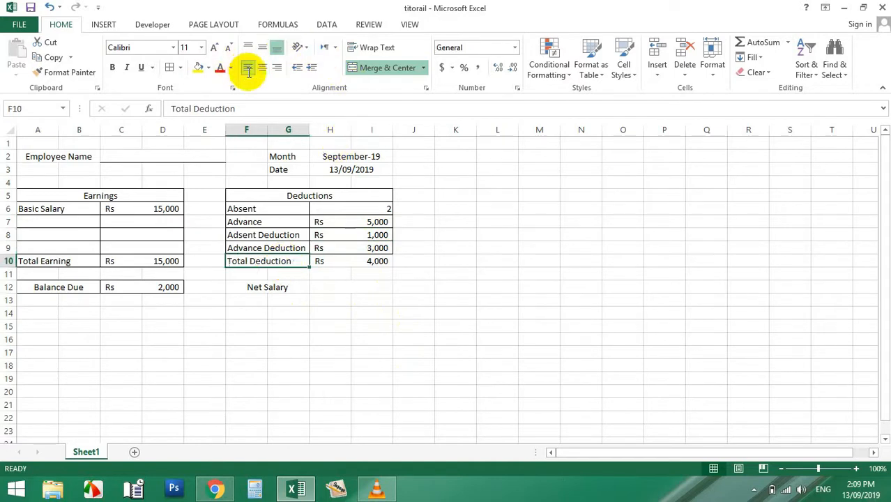
pyautogui.click(330, 299)
pyautogui.moveTo(334, 260); pyautogui.dragTo(264, 261)
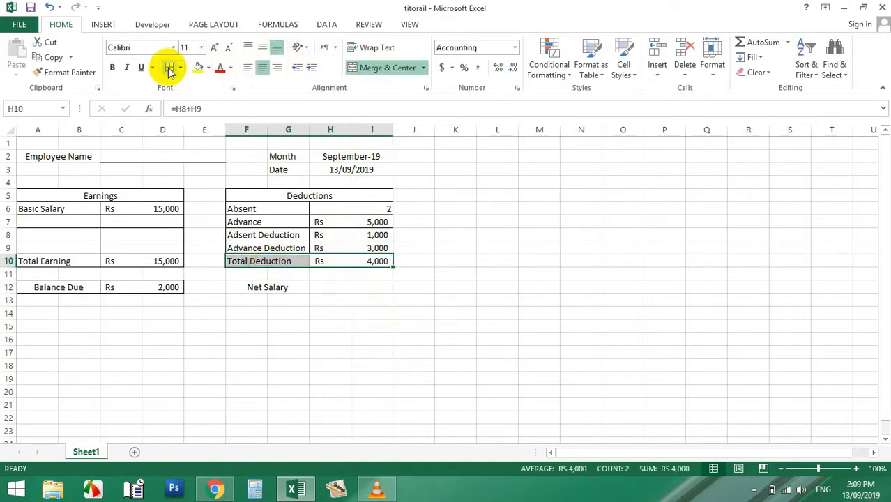
# Enter the formula =C10-H10 in H12 to calculate the net salary from total earning and total deduction.
pyautogui.click(352, 287)
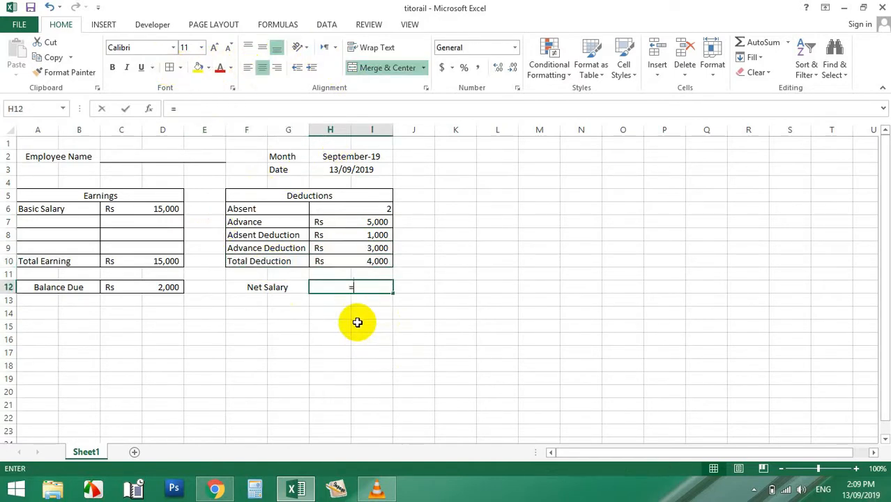
pyautogui.click(170, 263)
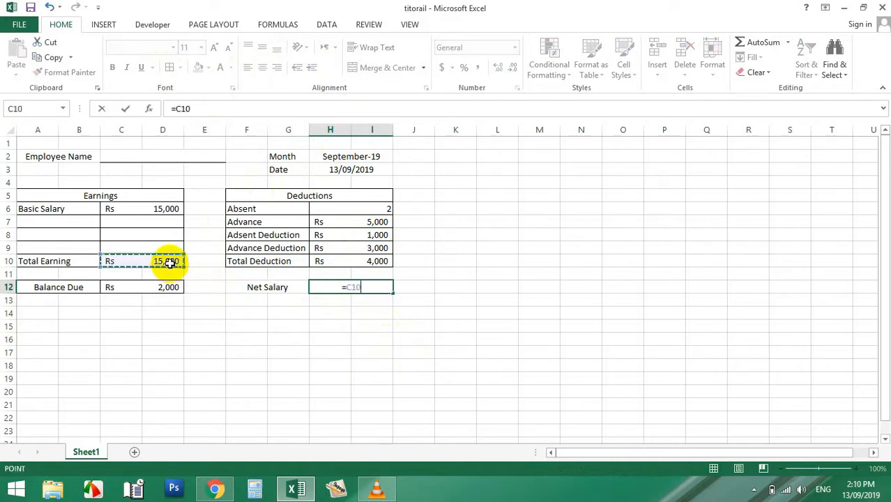
pyautogui.write('-')
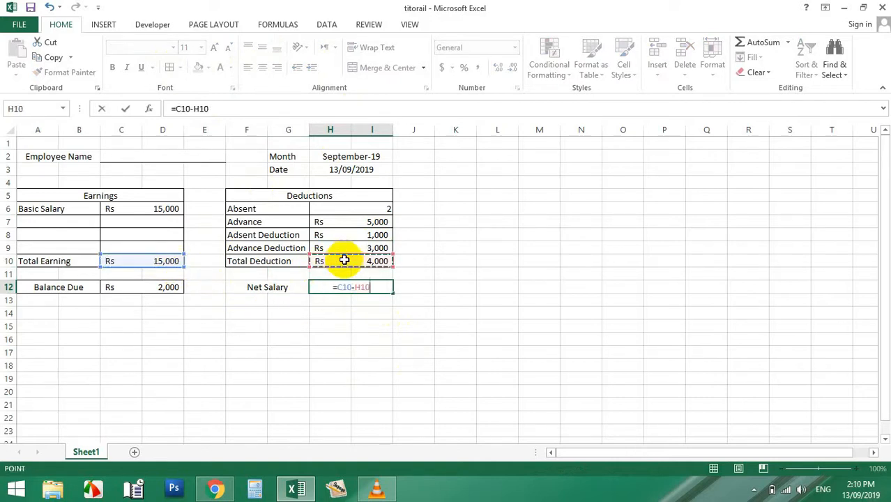
pyautogui.press('Return')
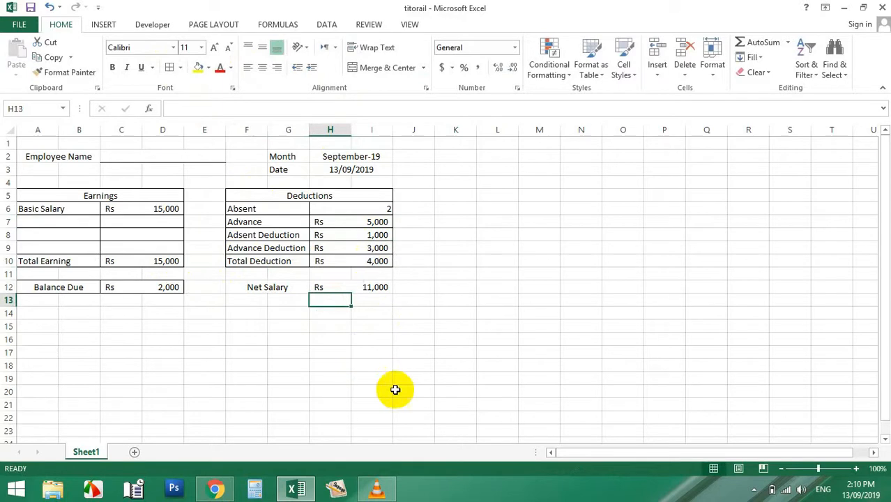
pyautogui.click(368, 291)
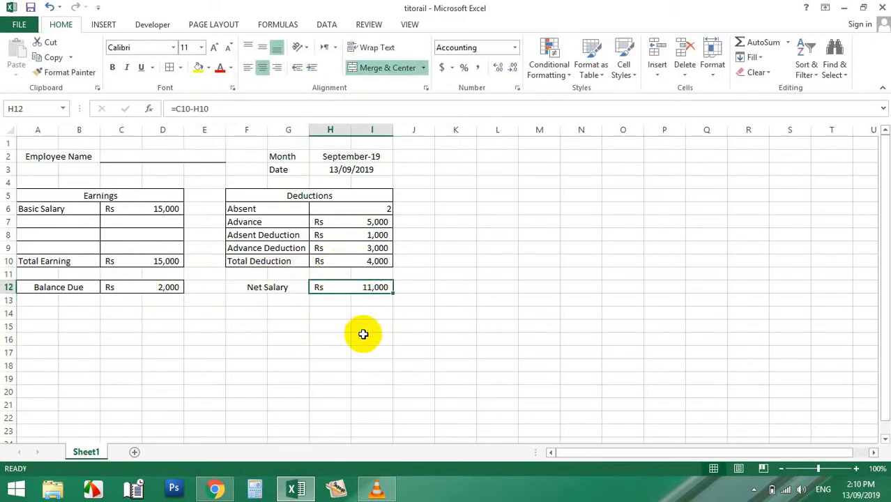
# Apply all borders to the Net Salary label and amount in F12:I12.
pyautogui.moveTo(264, 288); pyautogui.dragTo(355, 287)
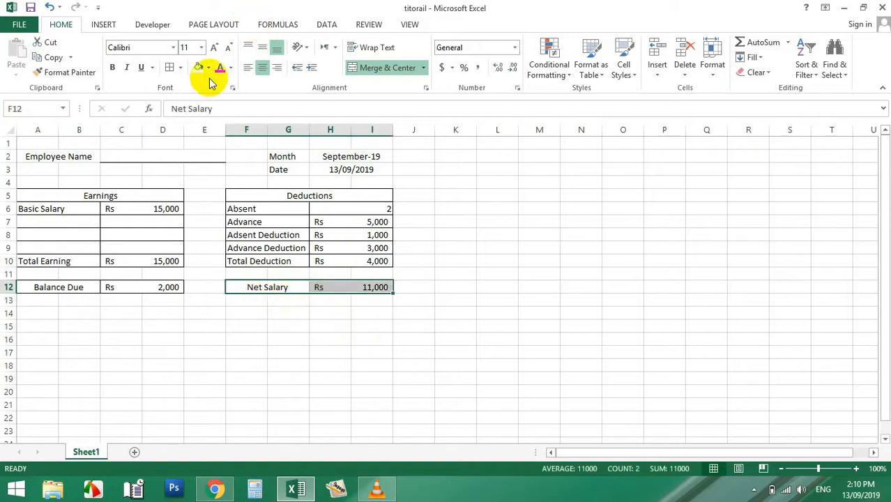
pyautogui.click(329, 362)
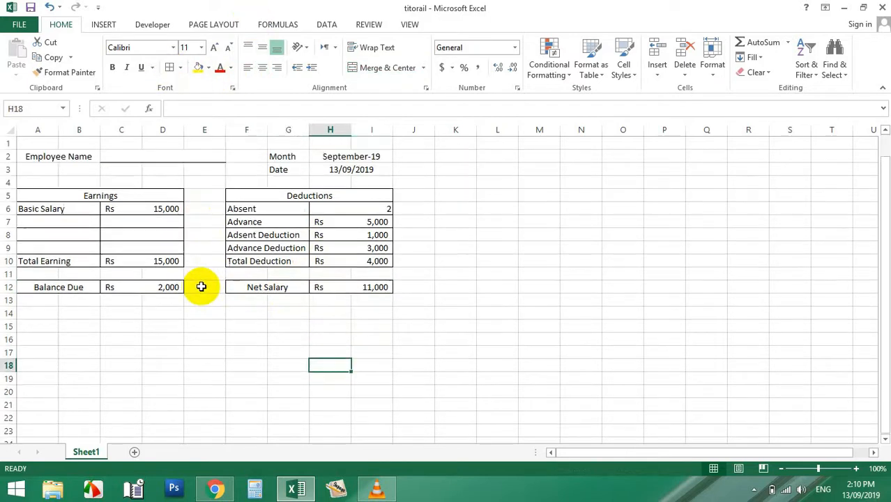
pyautogui.click(134, 157)
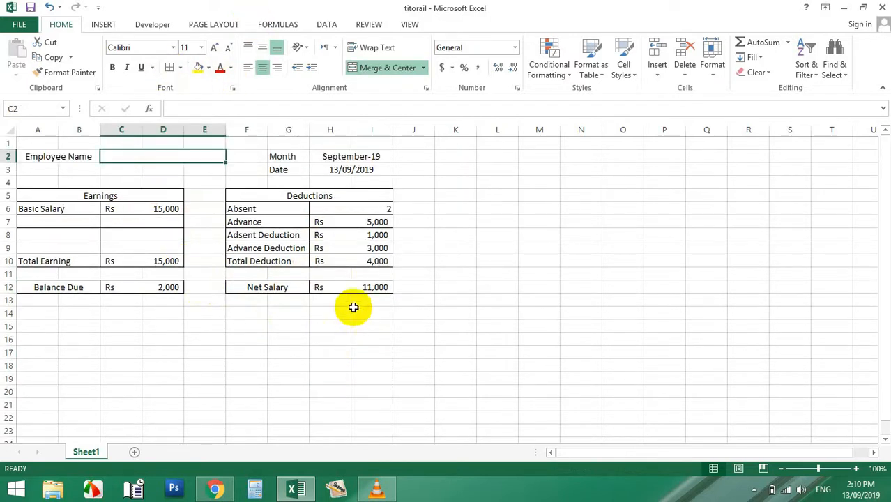
# Center the absent days value in H6.
pyautogui.click(379, 210)
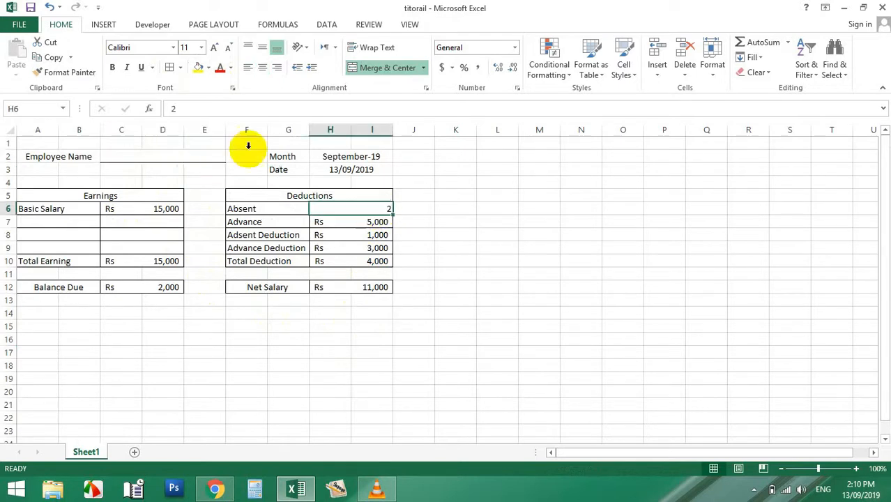
pyautogui.click(262, 67)
pyautogui.click(365, 405)
# Fill the Deductions header in F5 and the Earnings header in A5 with light gray.
pyautogui.click(336, 196)
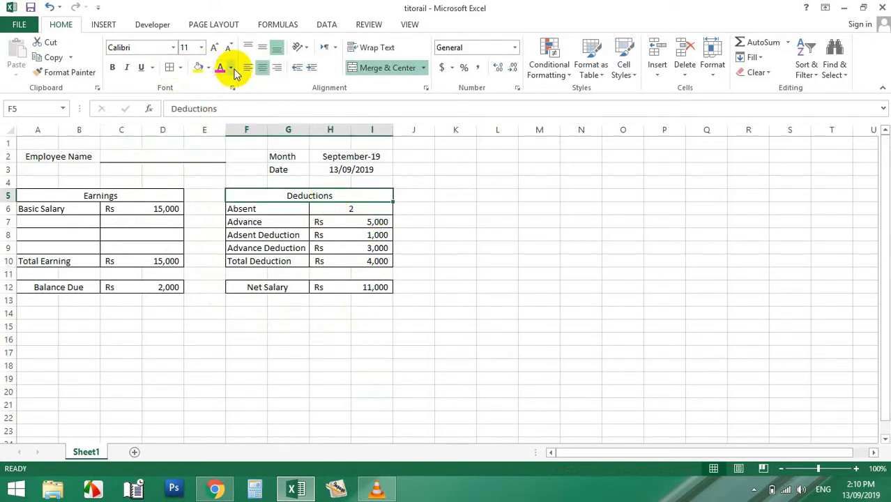
pyautogui.click(208, 68)
pyautogui.click(193, 123)
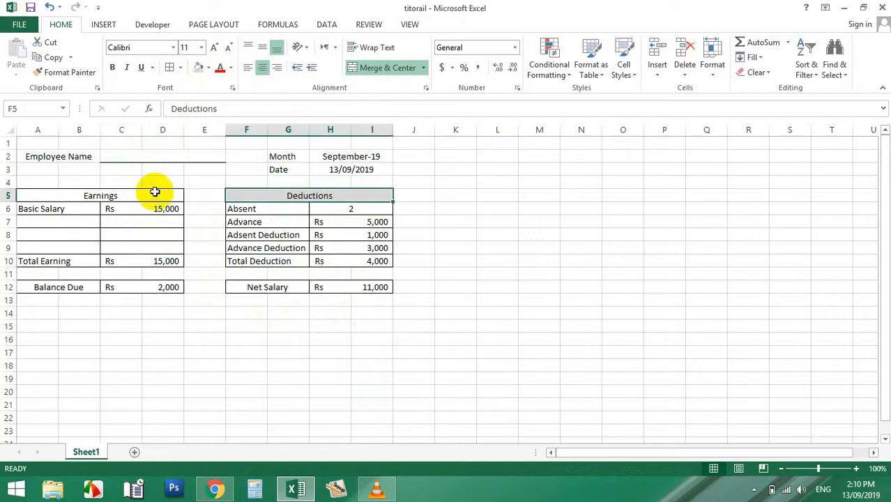
pyautogui.click(152, 195)
pyautogui.click(199, 70)
# Make the Net Salary cells F12:I12 and the Balance Due cells A12:D12 bold.
pyautogui.moveTo(334, 290); pyautogui.dragTo(299, 290)
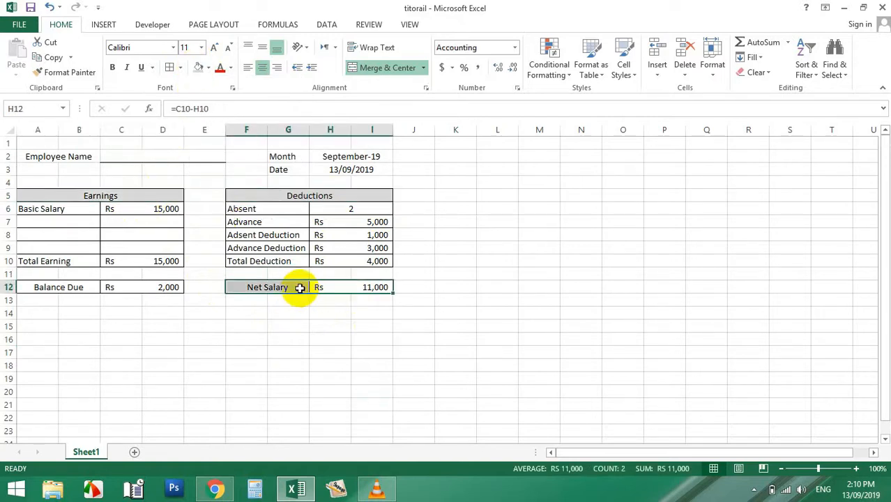
pyautogui.click(112, 67)
pyautogui.click(190, 347)
pyautogui.moveTo(113, 292); pyautogui.dragTo(41, 287)
pyautogui.click(112, 68)
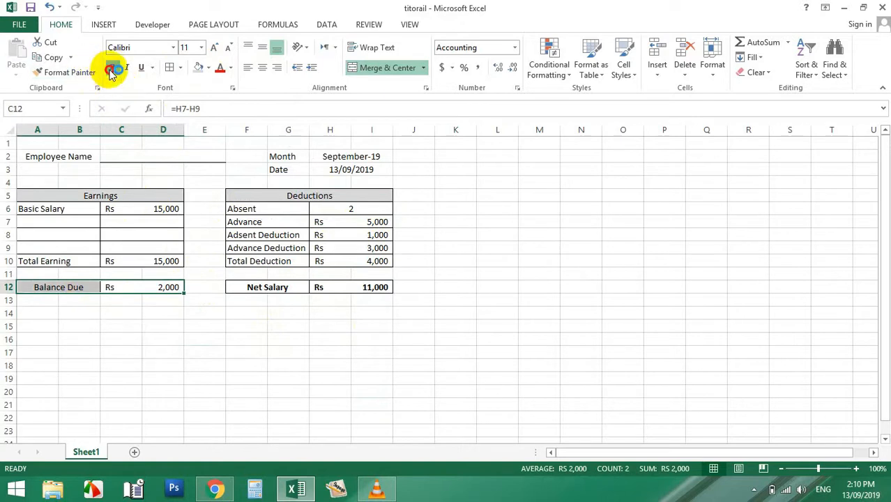
pyautogui.click(220, 394)
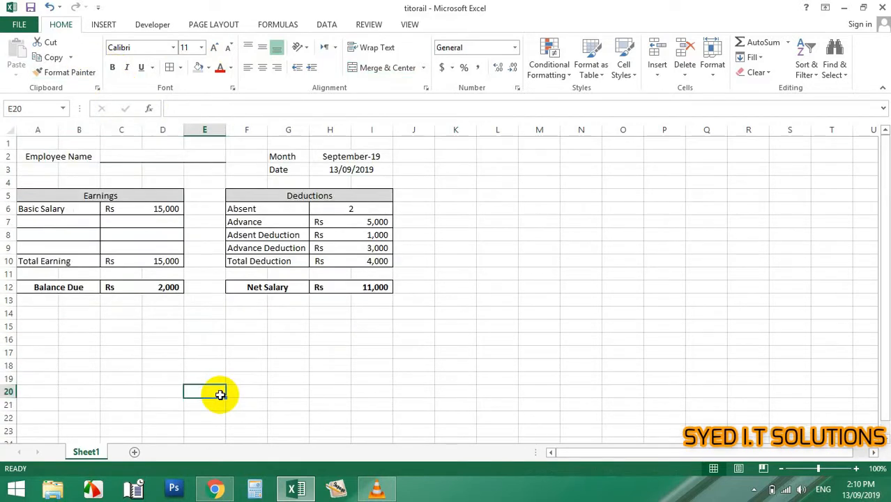
# Check the form's print preview, and paste a copy of the salary form A2:I12 at A15.
pyautogui.hotkey('ctrl', 'p')
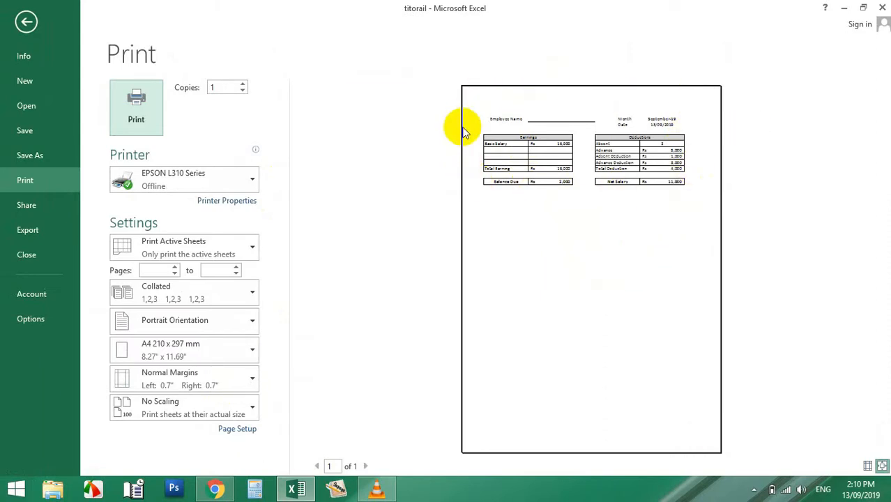
pyautogui.click(27, 22)
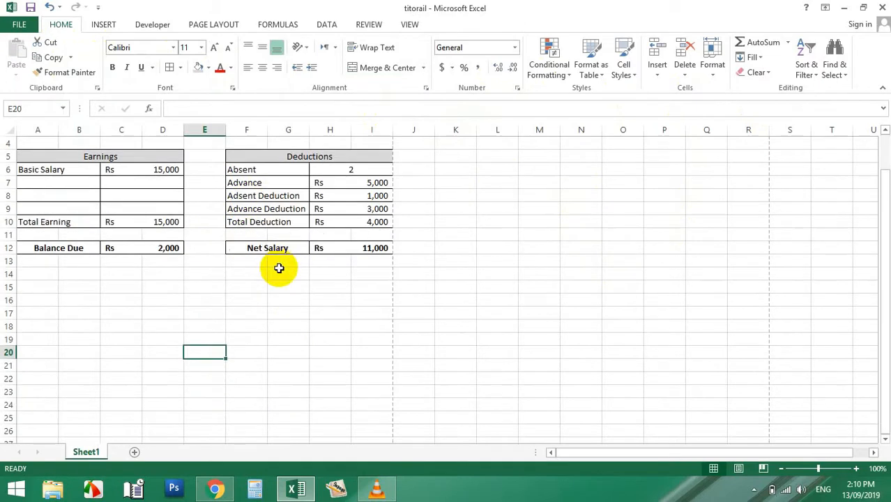
pyautogui.moveTo(366, 249); pyautogui.dragTo(112, 162)
pyautogui.moveTo(18, 101); pyautogui.dragTo(20, 102)
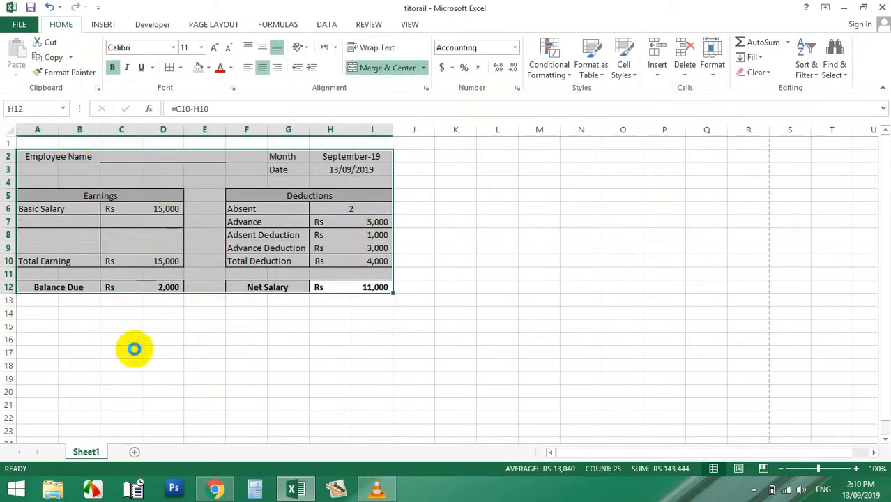
pyautogui.hotkey('ctrl', 'c')
pyautogui.click(42, 325)
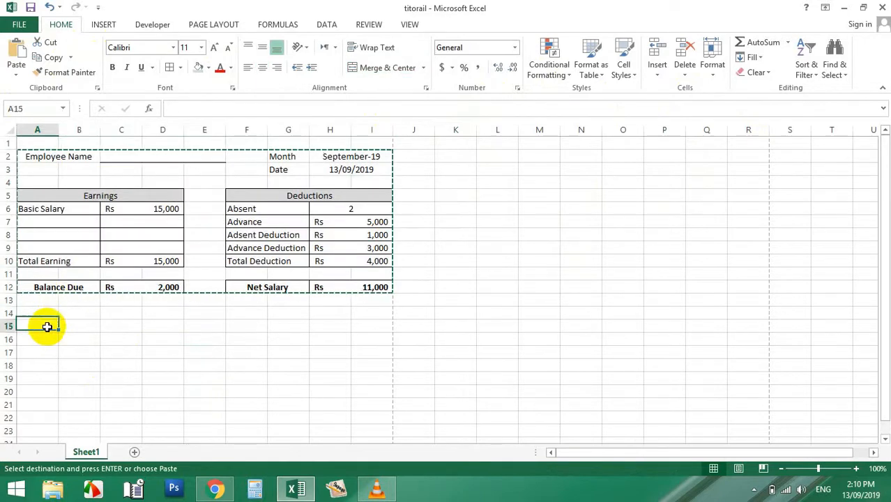
pyautogui.hotkey('ctrl', 'v')
pyautogui.press('ctrl')
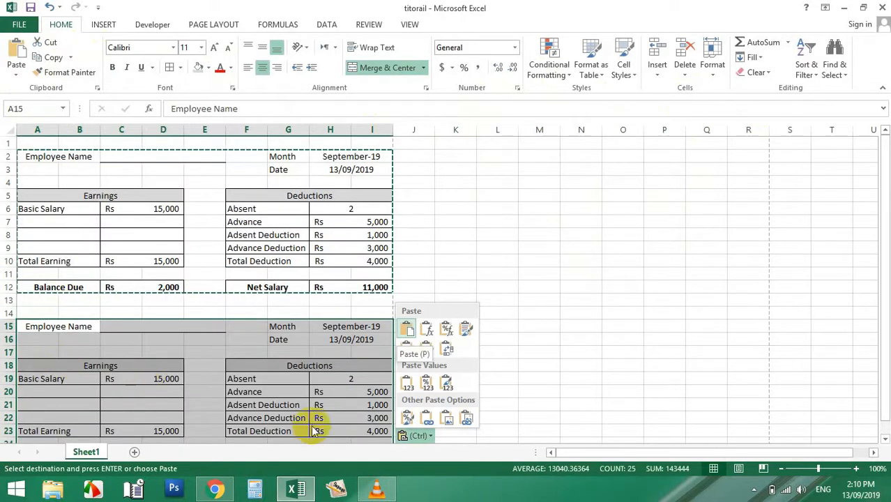
# Paste two more copies of the salary form below the second one, starting at A28 and A41.
pyautogui.click(305, 340)
pyautogui.scroll(-1, 148, 324)
pyautogui.scroll(1, 145, 322)
pyautogui.scroll(-4, 145, 322)
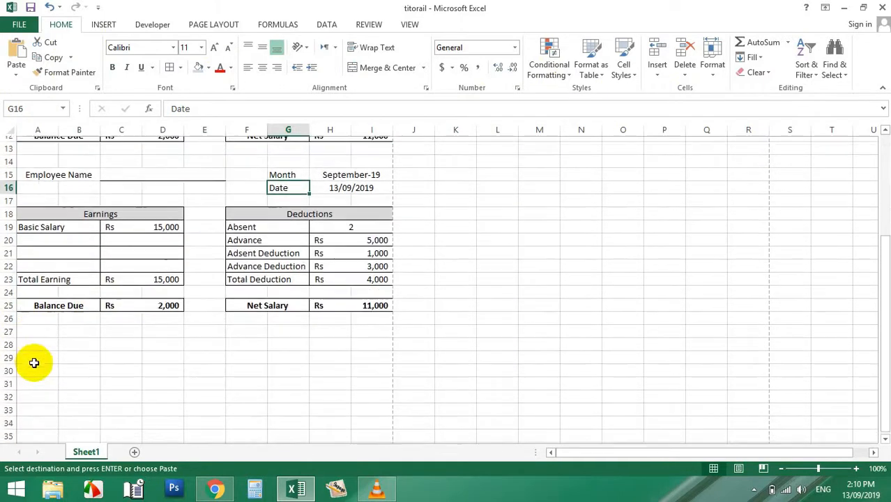
pyautogui.click(33, 343)
pyautogui.hotkey('ctrl', 'v')
pyautogui.scroll(-3, 38, 363)
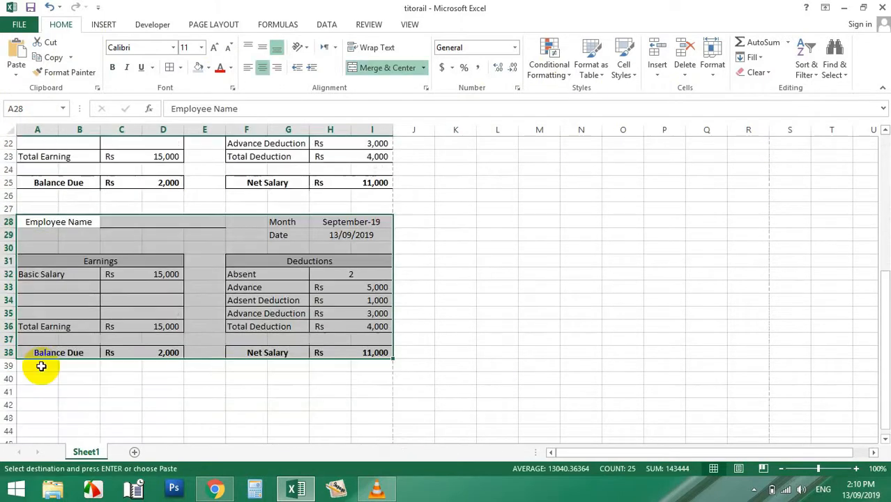
pyautogui.scroll(-1, 41, 356)
pyautogui.click(38, 348)
pyautogui.hotkey('ctrl', 'v')
pyautogui.scroll(-4, 63, 378)
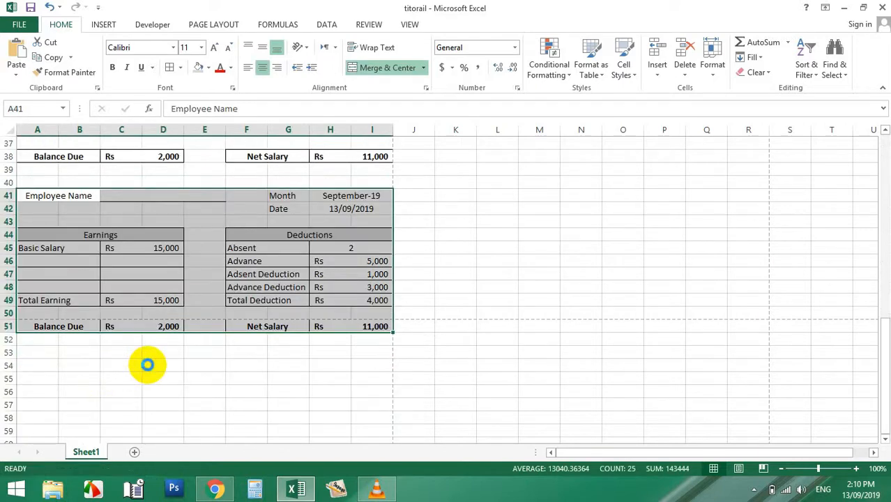
# Reduce the top margin in the print settings to fit all four salary forms on one A4 page.
pyautogui.hotkey('ctrl', 'p')
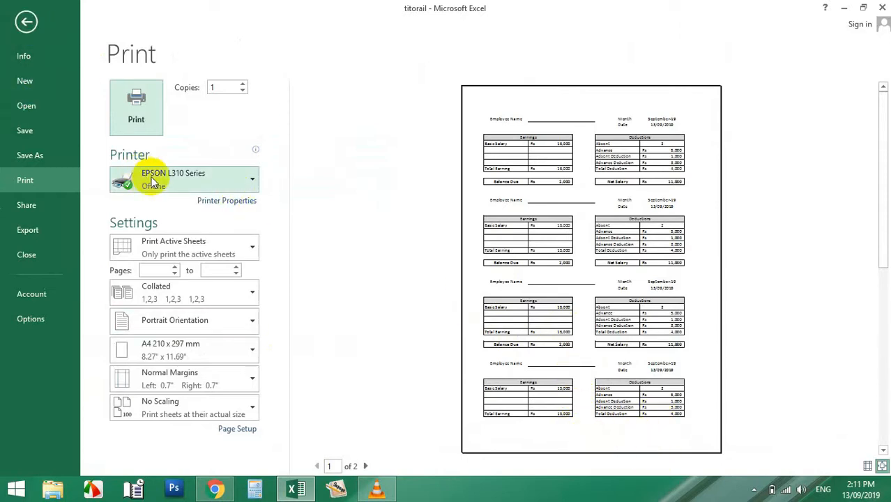
pyautogui.click(229, 376)
pyautogui.click(167, 351)
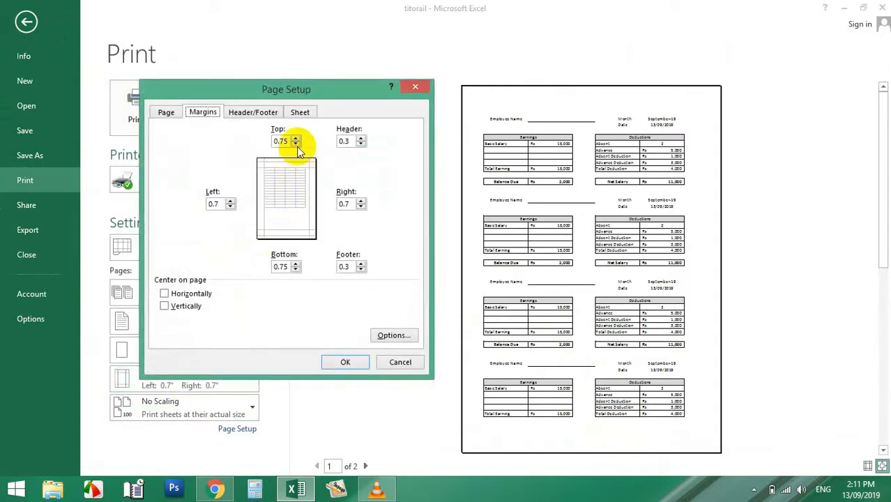
pyautogui.click(345, 362)
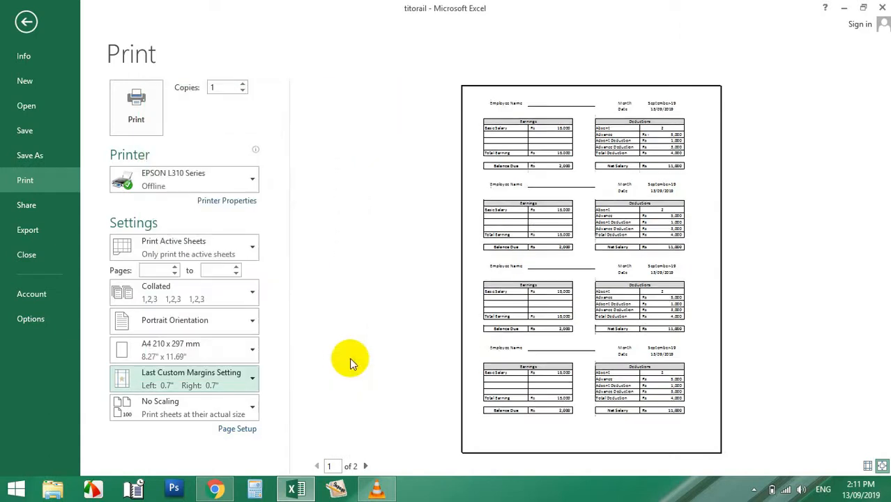
pyautogui.click(26, 22)
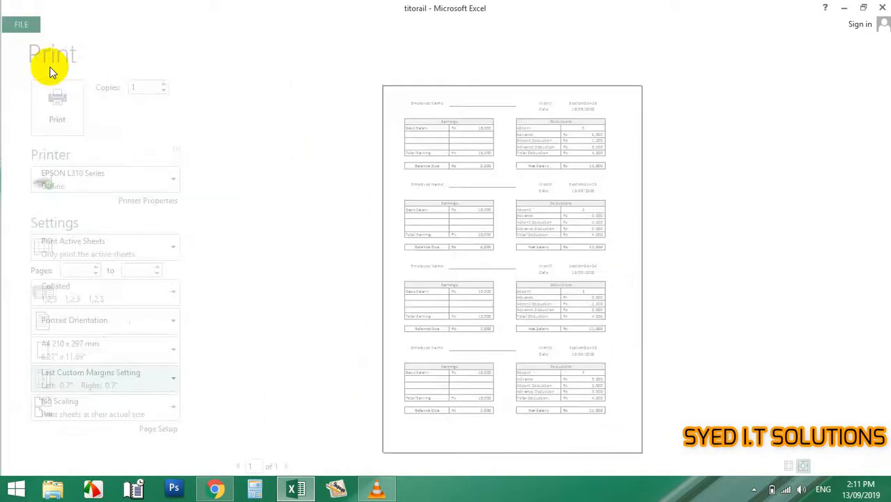
# Examine the page-break position and the month and date formulas in the copied salary forms.
pyautogui.scroll(2, 354, 310)
pyautogui.scroll(-1, 354, 308)
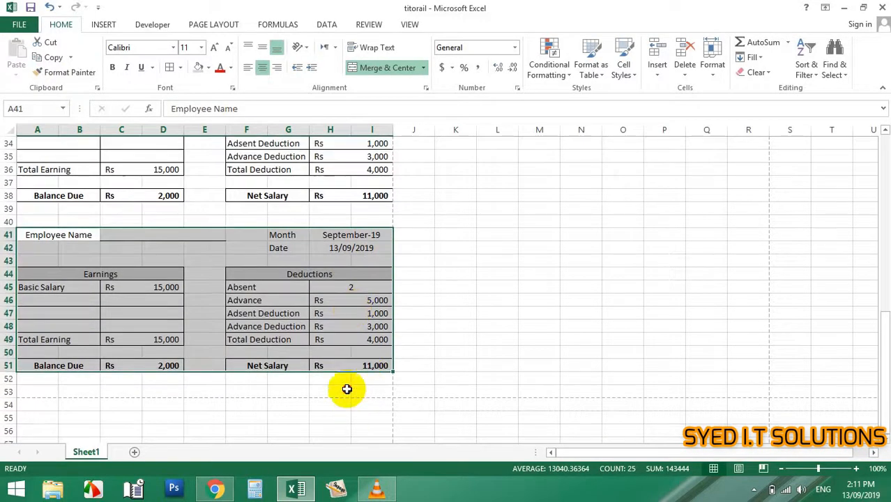
pyautogui.click(346, 389)
pyautogui.scroll(1, 346, 389)
pyautogui.scroll(1, 346, 389)
pyautogui.click(350, 288)
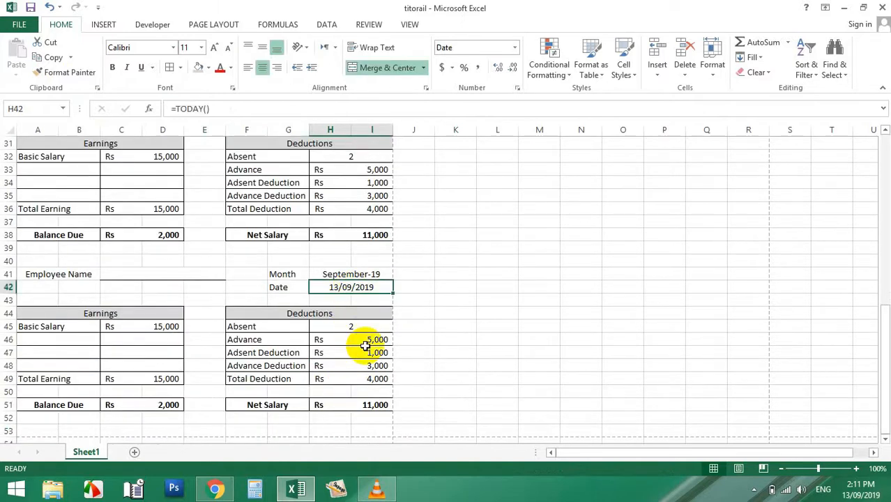
pyautogui.scroll(4, 365, 346)
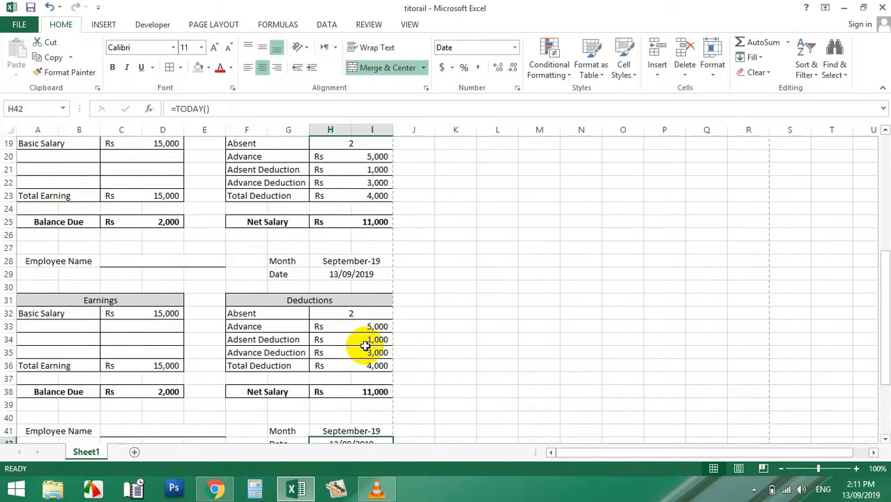
pyautogui.click(358, 264)
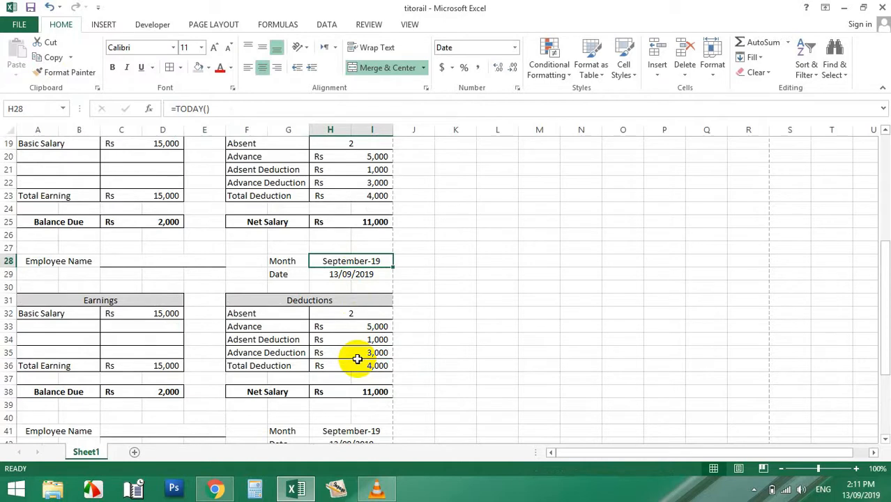
pyautogui.scroll(-2, 357, 358)
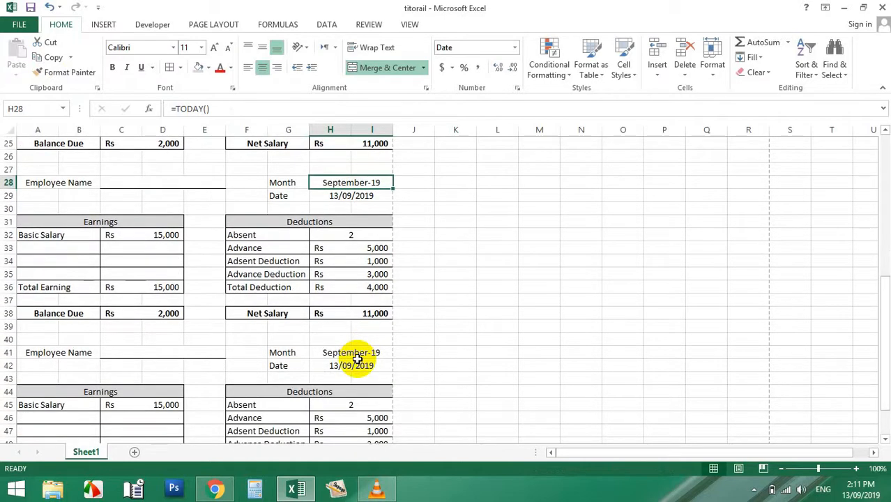
pyautogui.scroll(8, 357, 358)
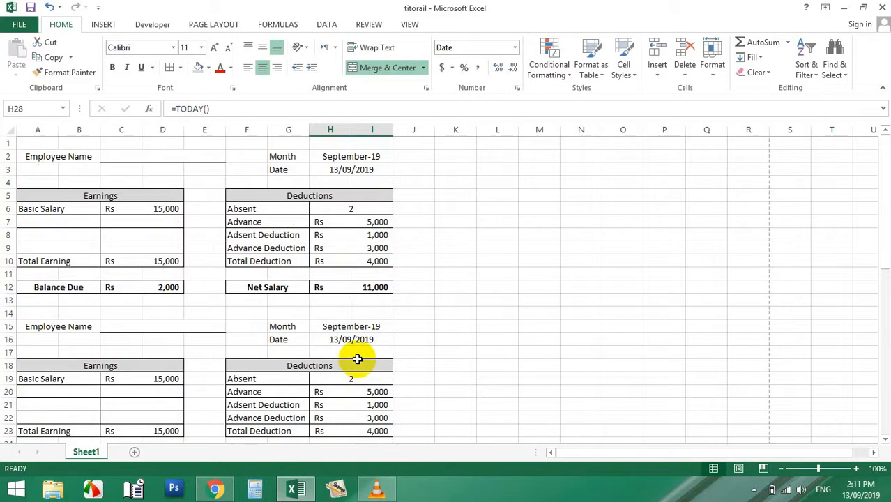
# Review the first form's employee name and basic salary cells, and preview the sheet for printing.
pyautogui.click(171, 155)
pyautogui.click(167, 209)
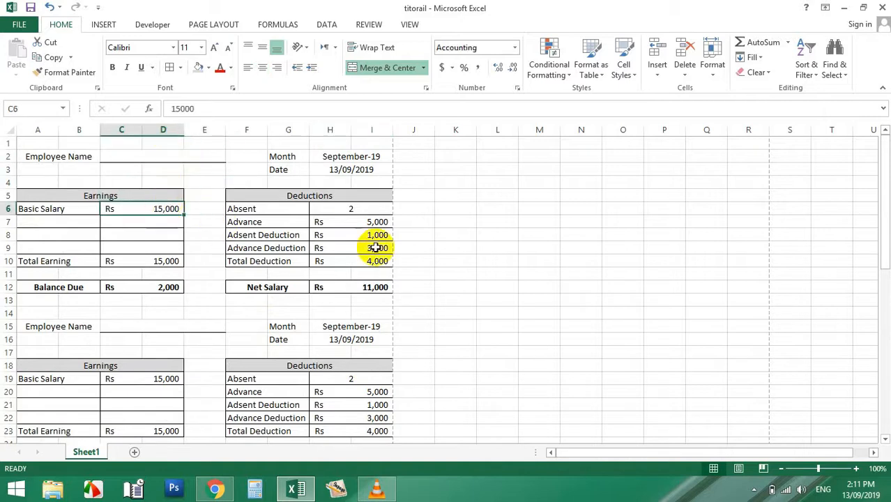
pyautogui.scroll(-3, 363, 279)
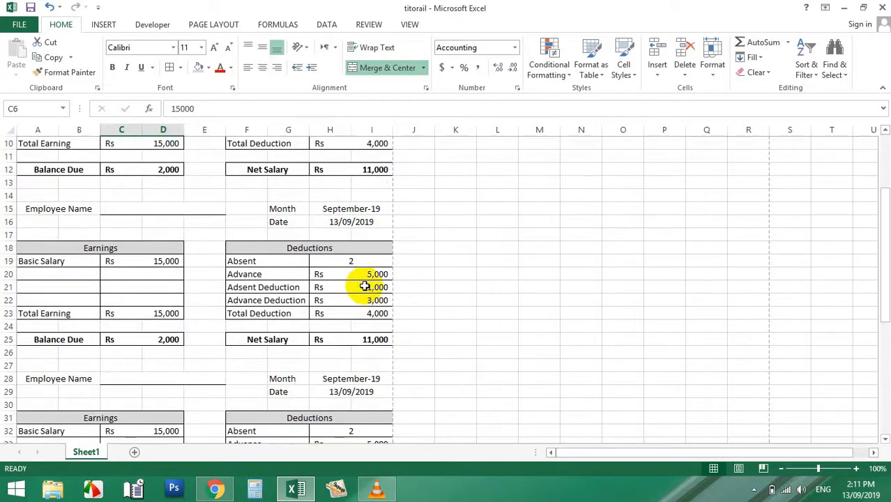
pyautogui.hotkey('ctrl', 'p')
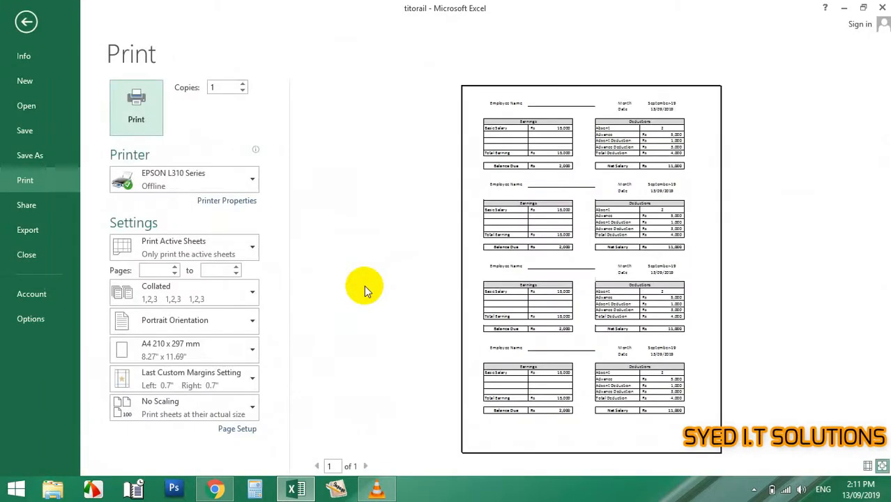